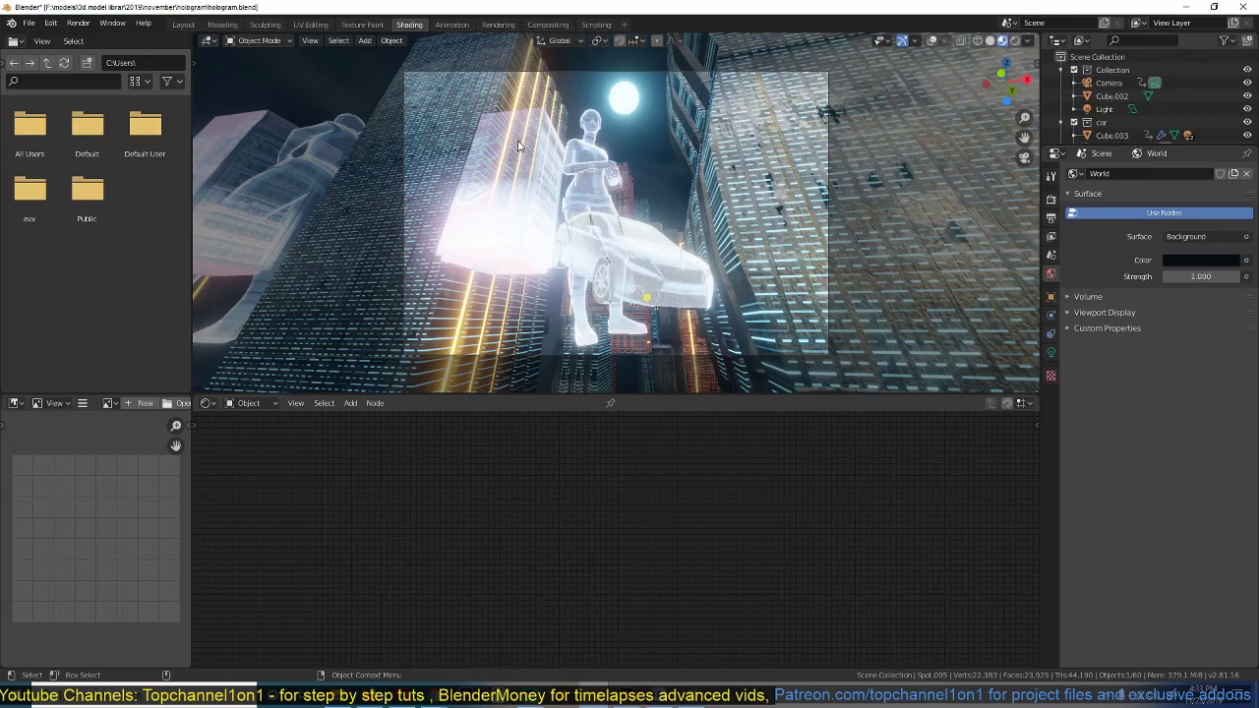
# Preview the city hologram animation briefly, and switch to the other open Blender window.
pyautogui.press('space')
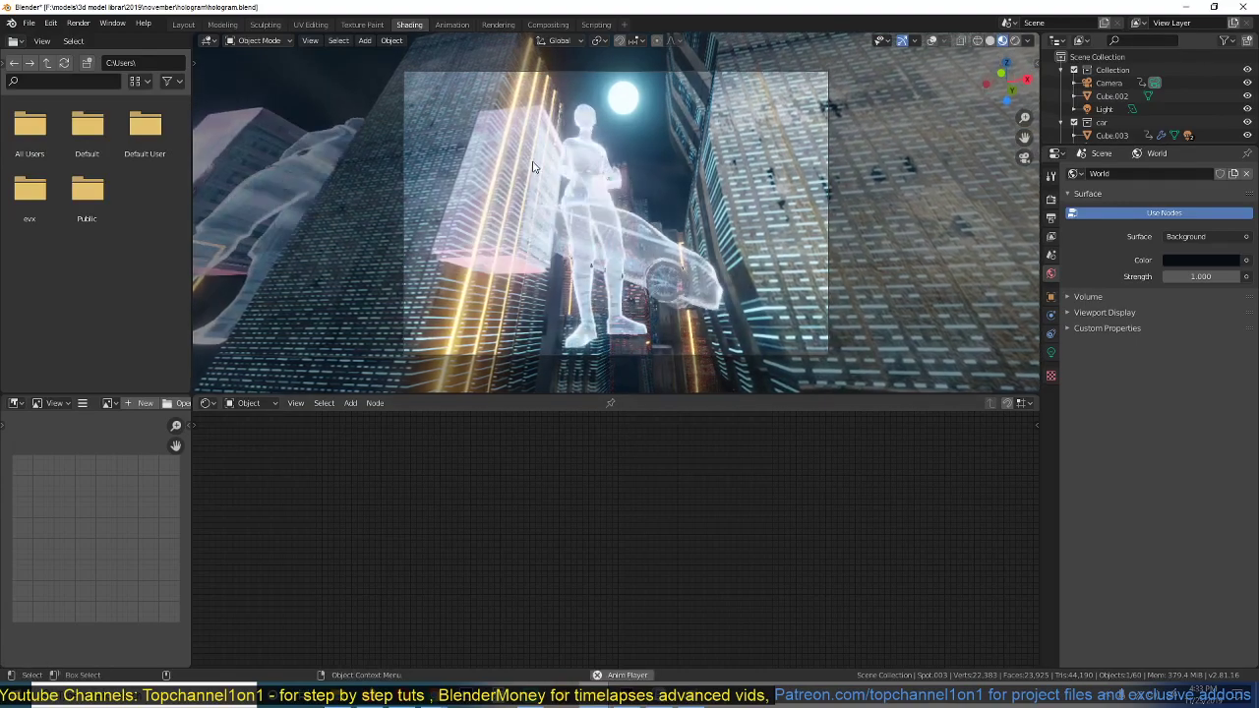
pyautogui.press('space')
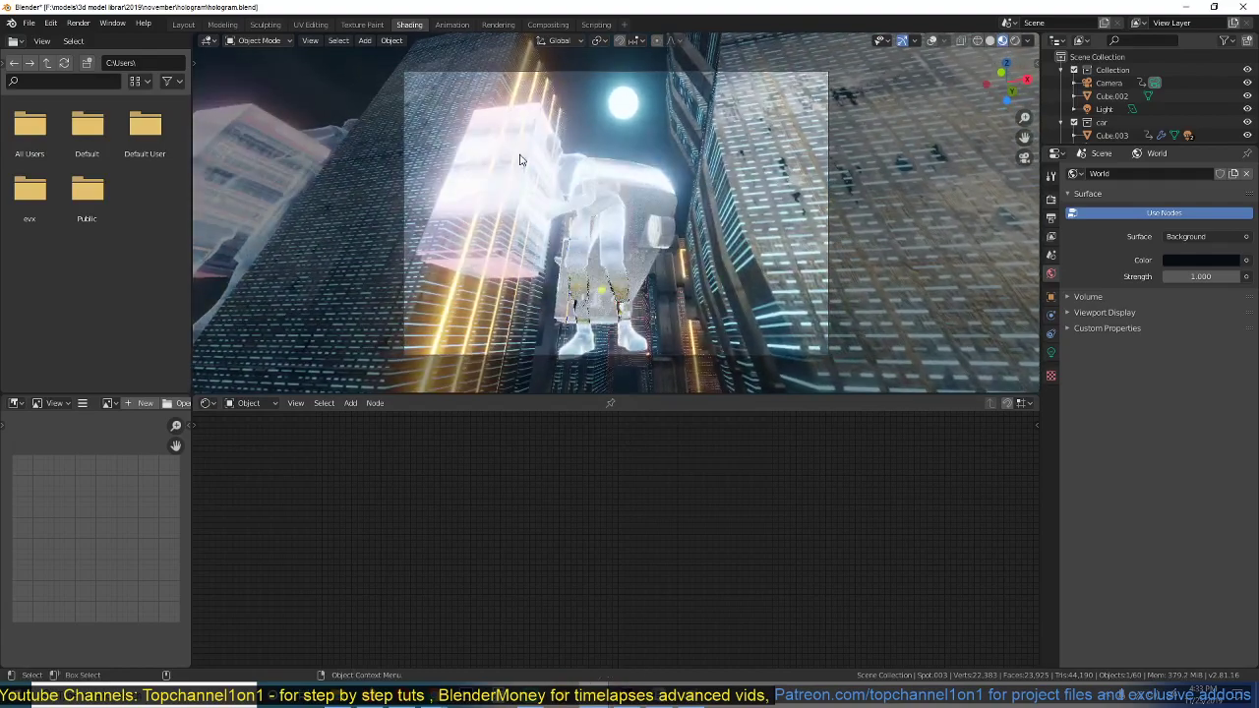
pyautogui.click(597, 696)
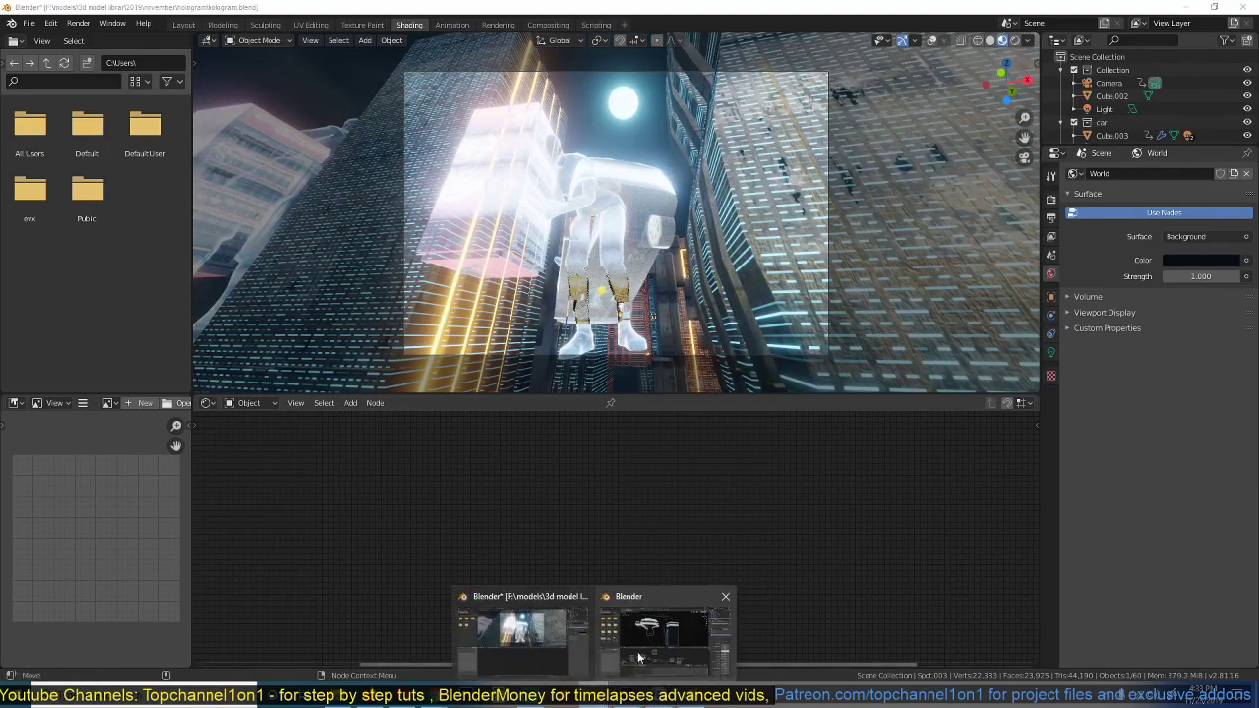
pyautogui.click(644, 653)
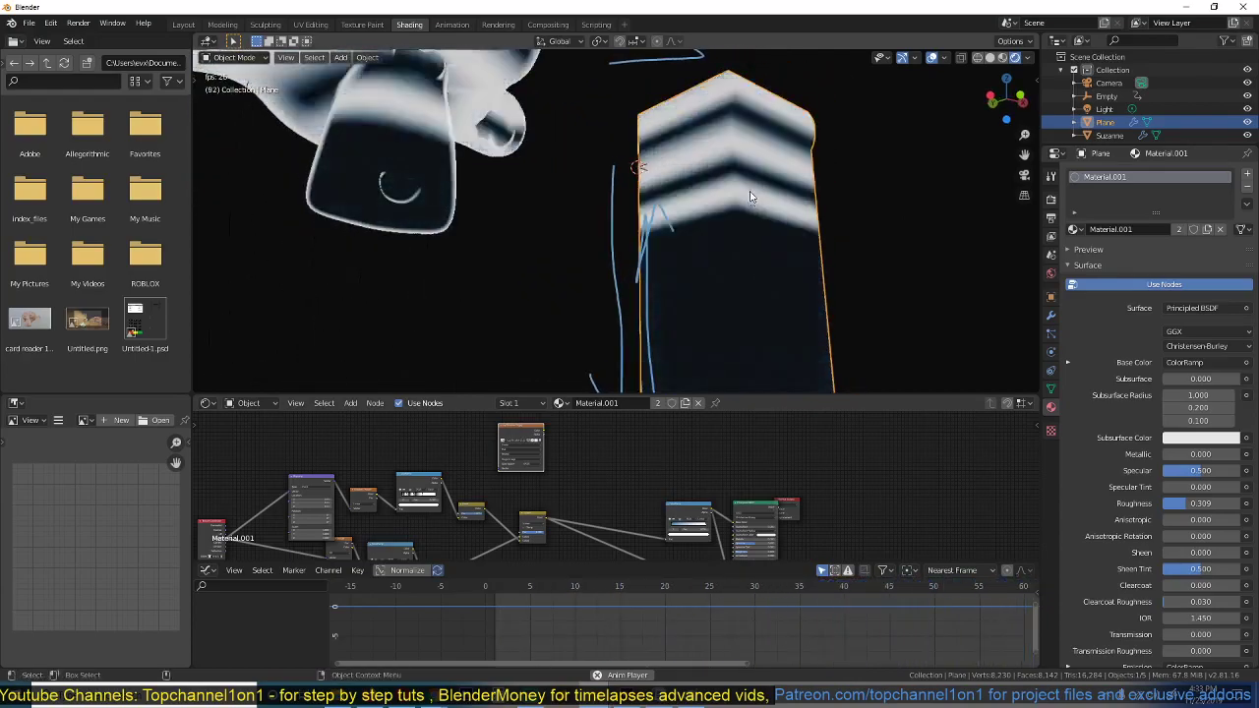
# Preview the Coke image texture node's output on the plane and stop the animation playback.
pyautogui.moveTo(631, 474); pyautogui.dragTo(647, 550, button='middle')
pyautogui.scroll(3, 608, 458)
pyautogui.keyDown('ctrl'); pyautogui.keyDown('shift'); pyautogui.click(477, 477); pyautogui.keyUp('shift'); pyautogui.keyUp('ctrl')
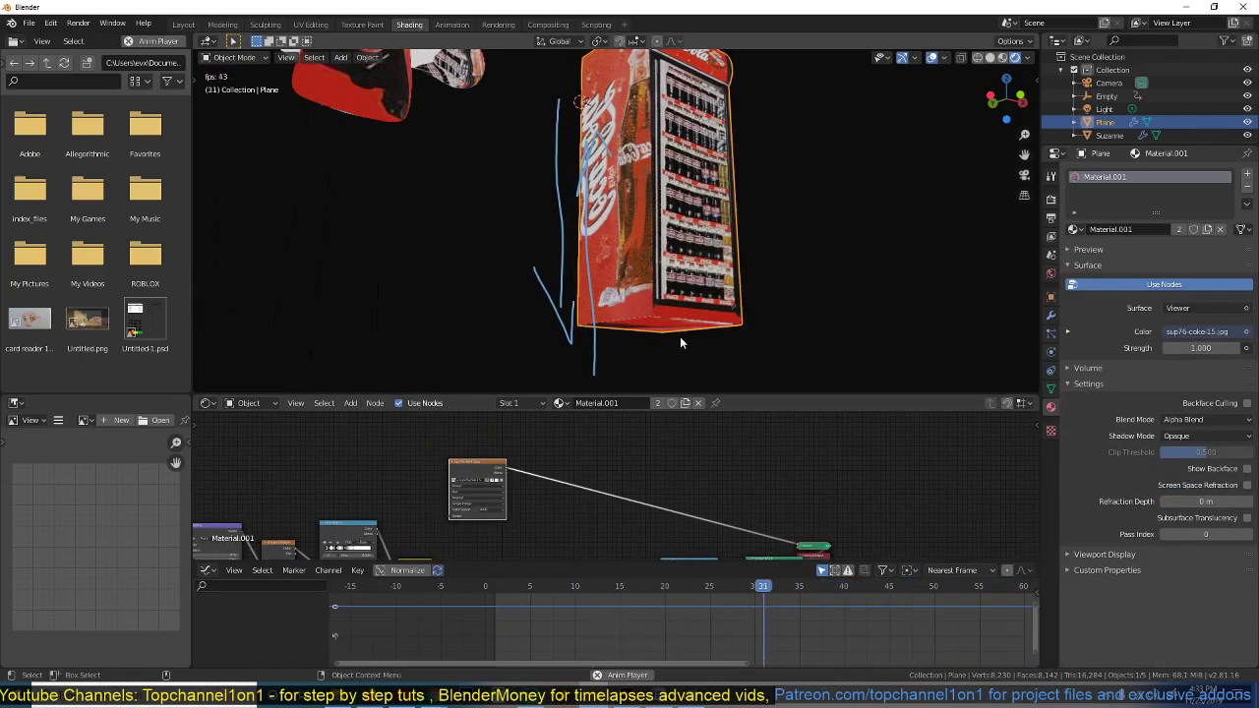
pyautogui.press('space')
pyautogui.click(582, 509)
pyautogui.moveTo(582, 508); pyautogui.dragTo(559, 448, button='middle')
pyautogui.scroll(-4, 561, 467)
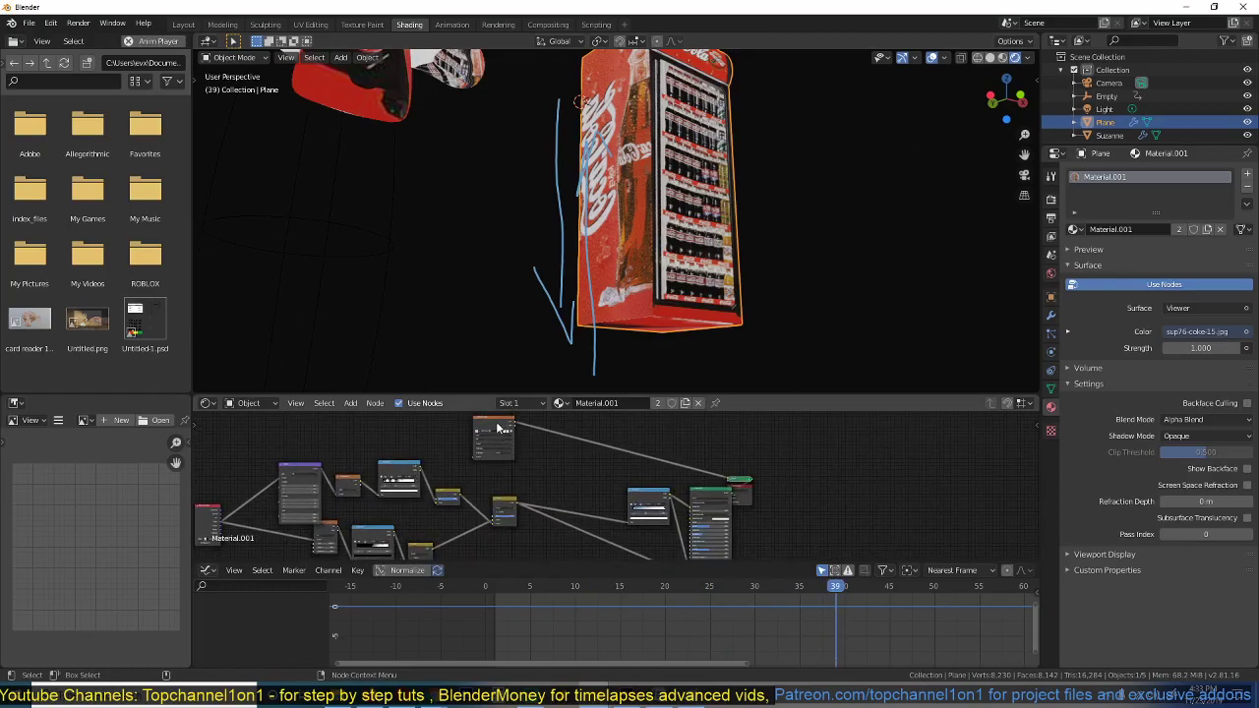
# Place the image texture node below the main node chain and preview the final Screen mix node's output.
pyautogui.scroll(3, 521, 447)
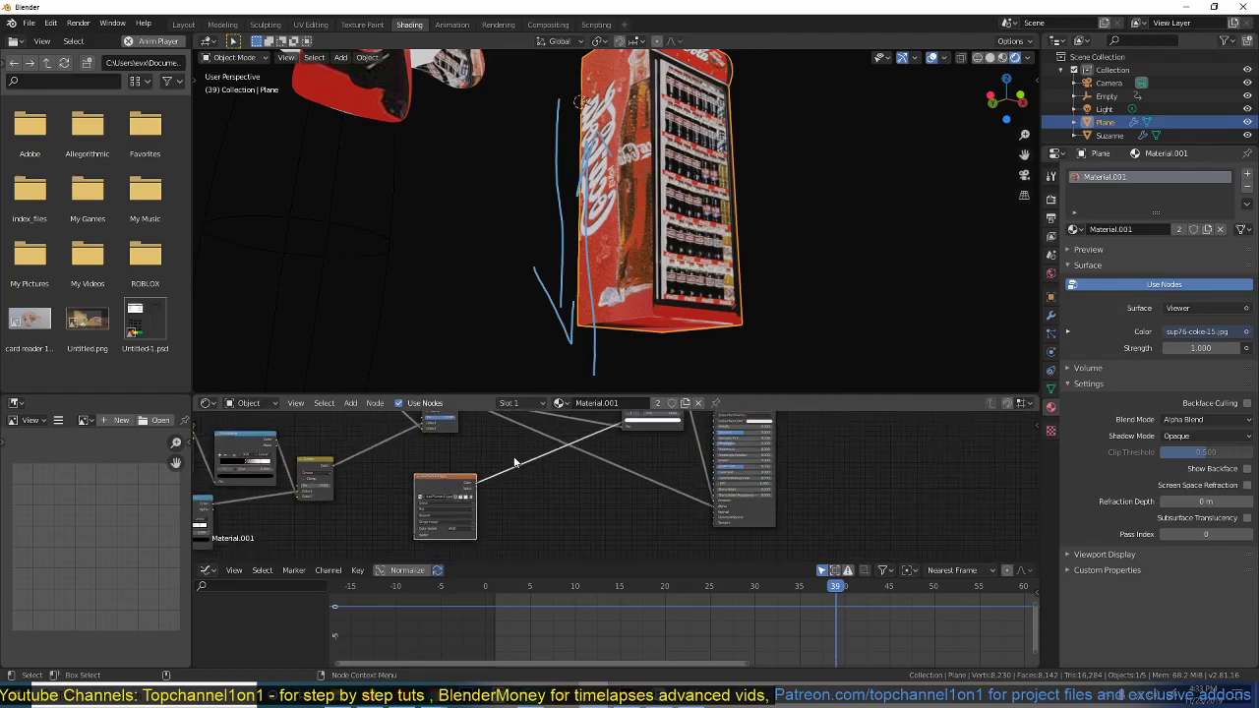
pyautogui.moveTo(515, 462); pyautogui.dragTo(484, 514, button='middle')
pyautogui.moveTo(627, 438); pyautogui.dragTo(547, 557)
pyautogui.click(553, 557)
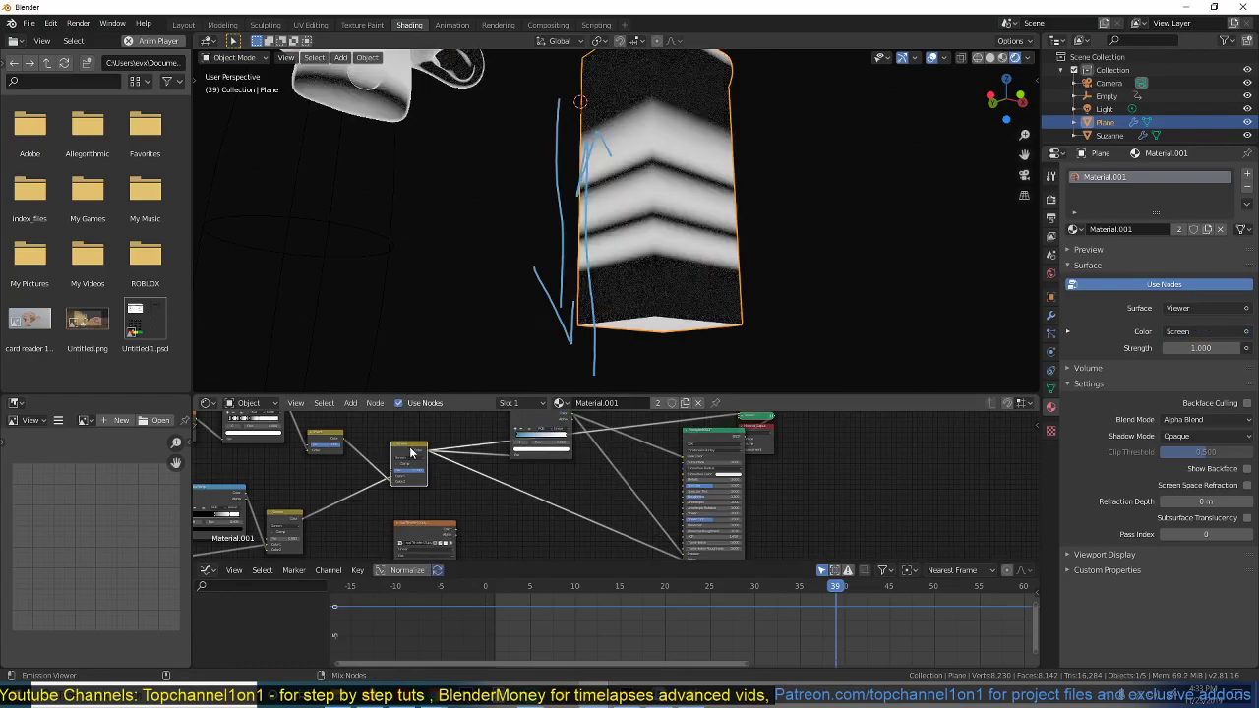
# Add a MixRGB node combining the image texture's colour with the Screen node's output, and preview the result.
pyautogui.moveTo(387, 466); pyautogui.dragTo(453, 458, button='middle')
pyautogui.scroll(5, 620, 510)
pyautogui.hotkey('shift', 'a')
pyautogui.moveTo(503, 473)
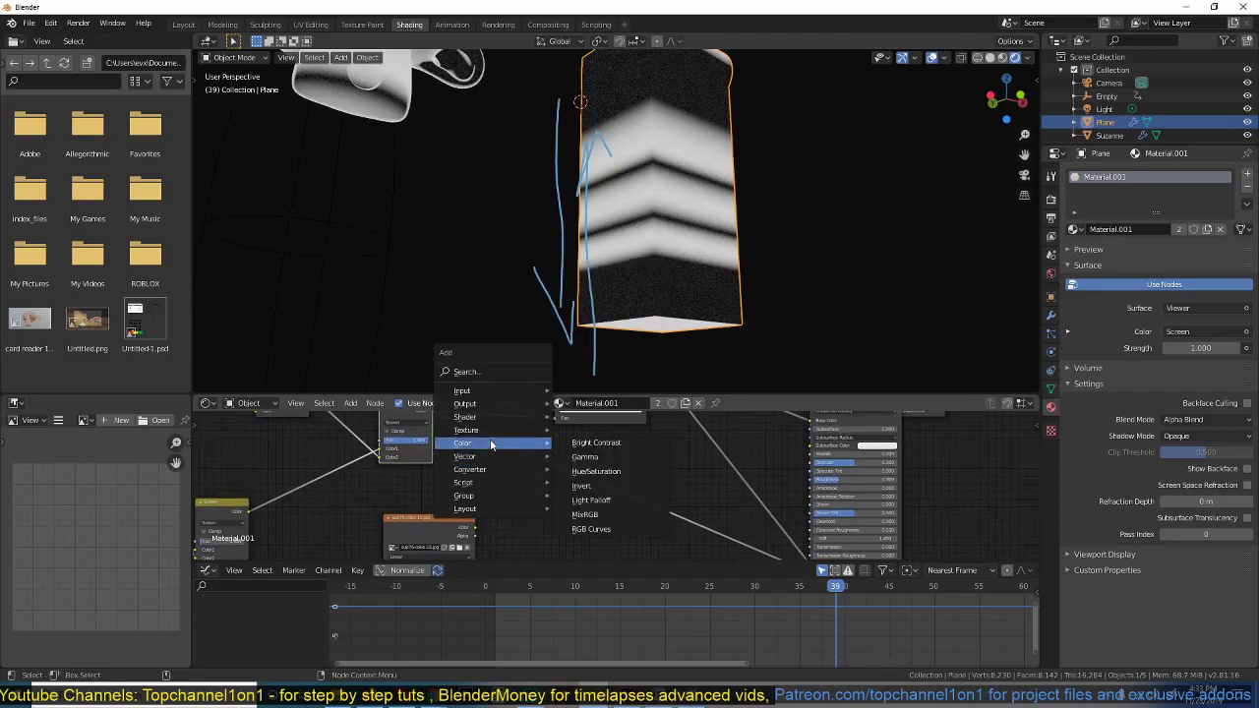
pyautogui.click(590, 514)
pyautogui.moveTo(524, 530); pyautogui.dragTo(483, 493, button='middle')
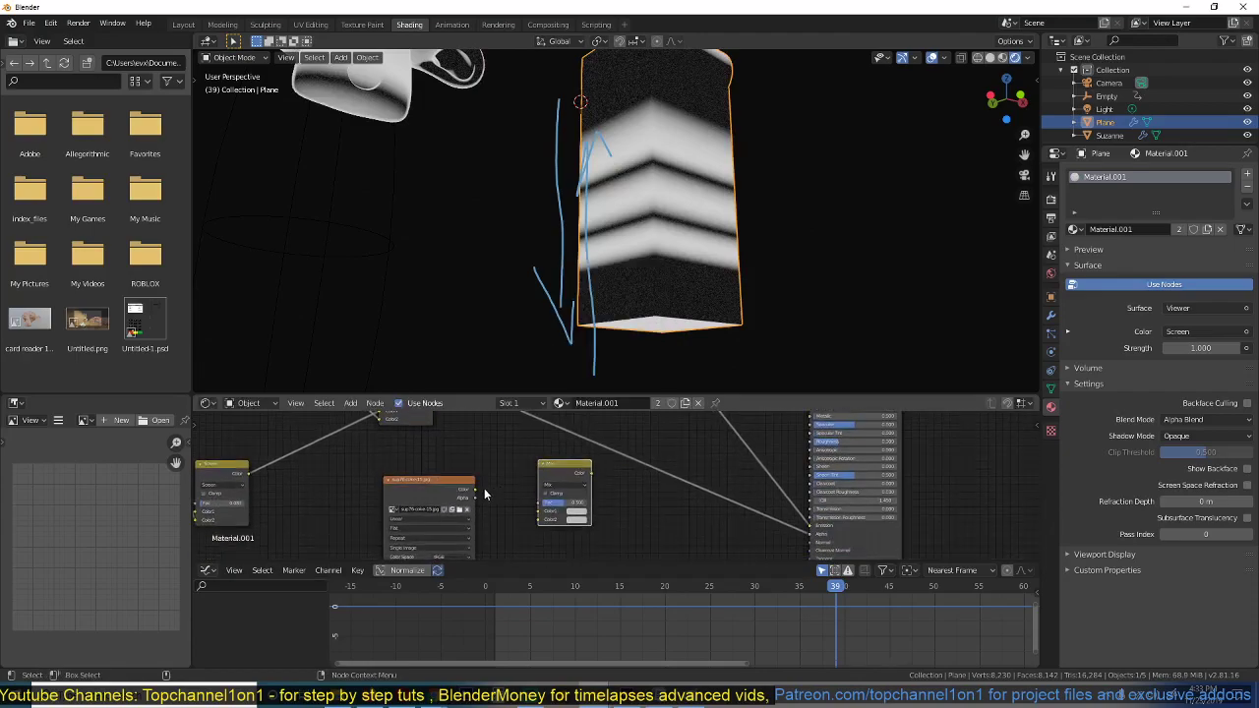
pyautogui.scroll(-3, 524, 486)
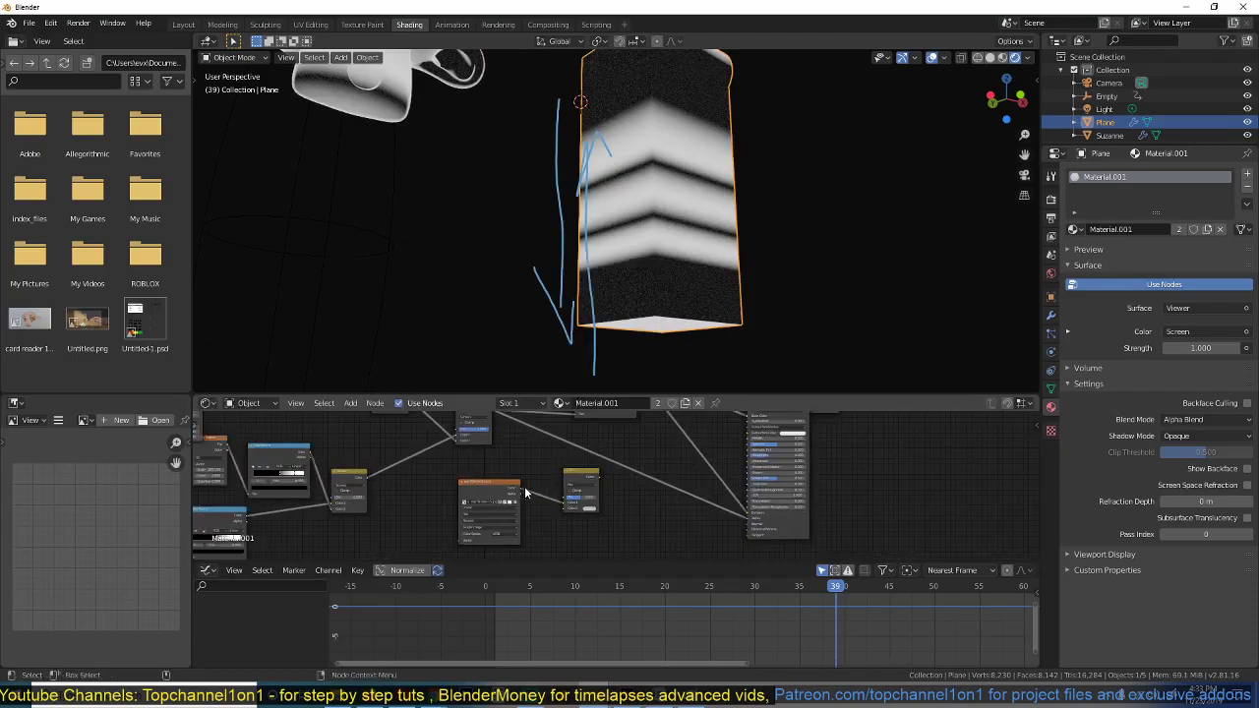
pyautogui.moveTo(497, 433); pyautogui.dragTo(570, 532)
pyautogui.keyDown('ctrl'); pyautogui.keyDown('shift'); pyautogui.click(584, 498); pyautogui.keyUp('shift'); pyautogui.keyUp('ctrl')
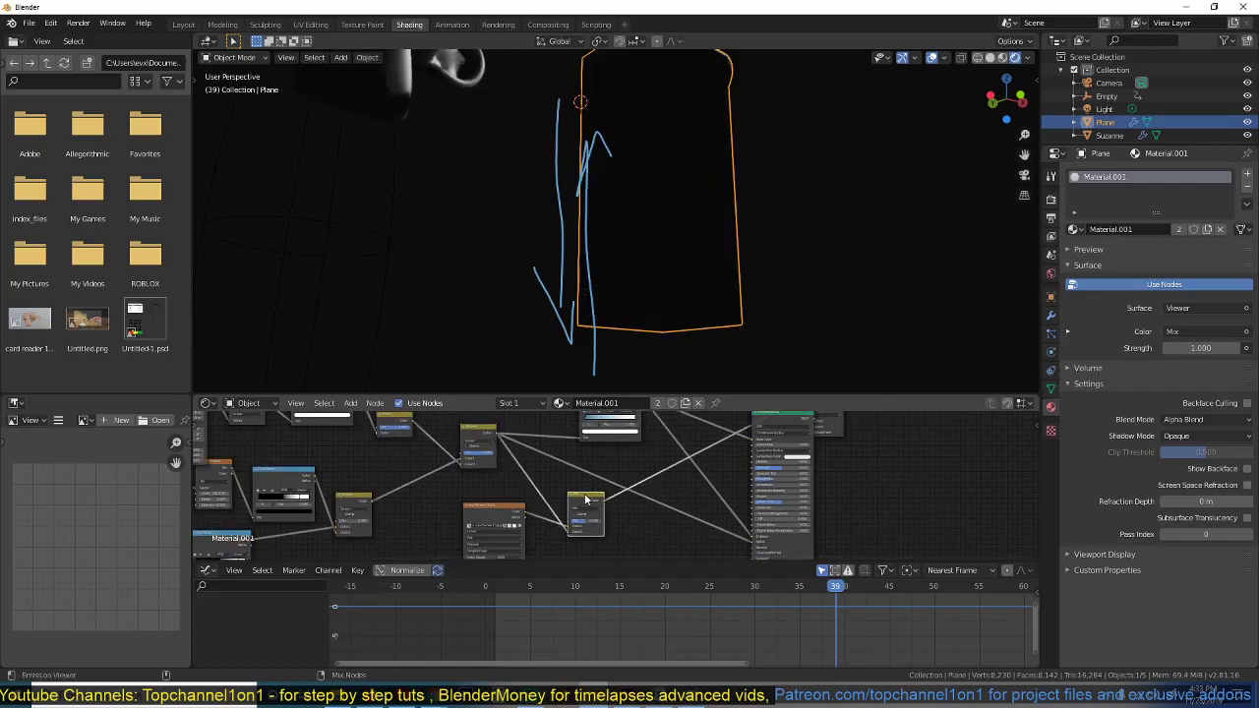
# Set the new MixRGB node's blend mode to Add and its factor to 1.000, playing the animation to check the blend.
pyautogui.scroll(2, 610, 356)
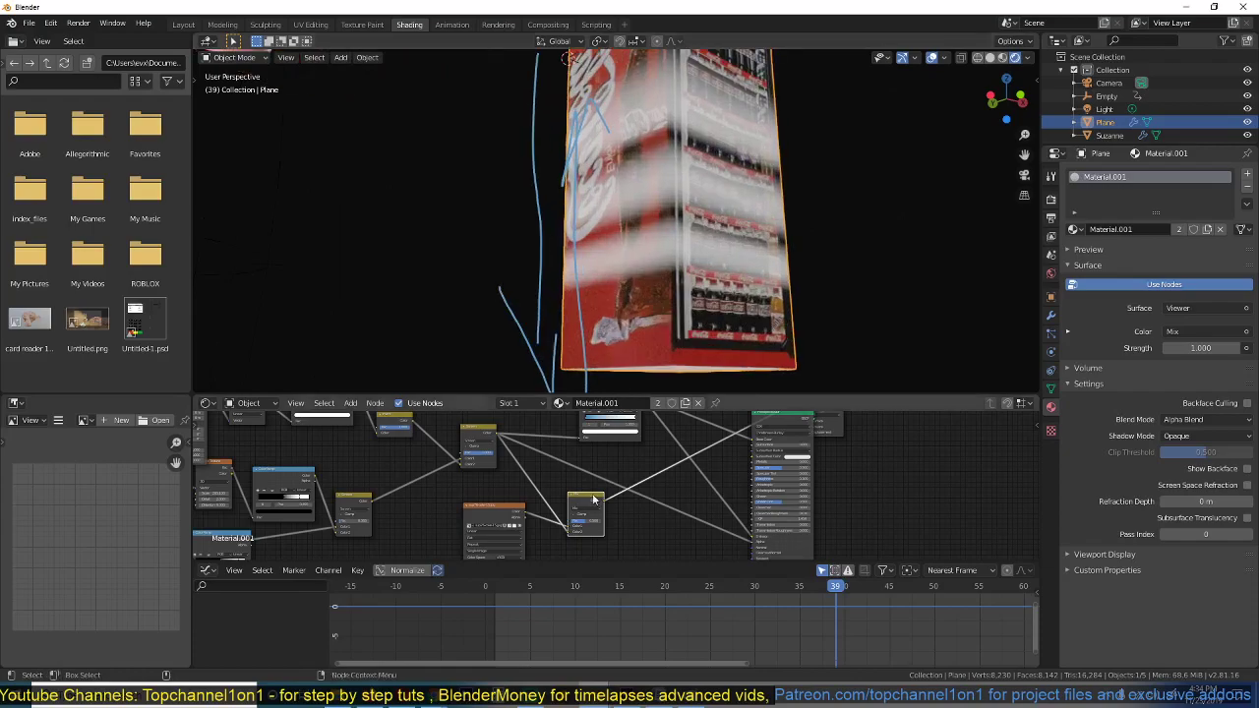
pyautogui.scroll(1, 619, 507)
pyautogui.scroll(3, 623, 500)
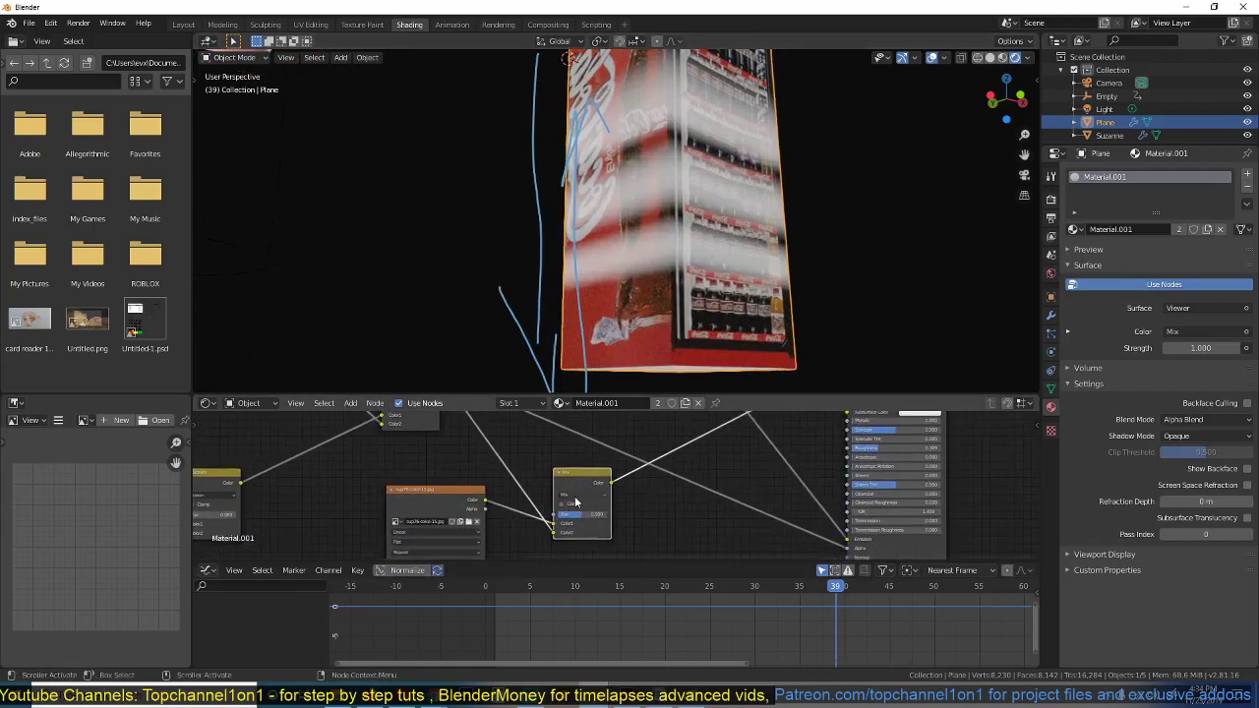
pyautogui.click(578, 499)
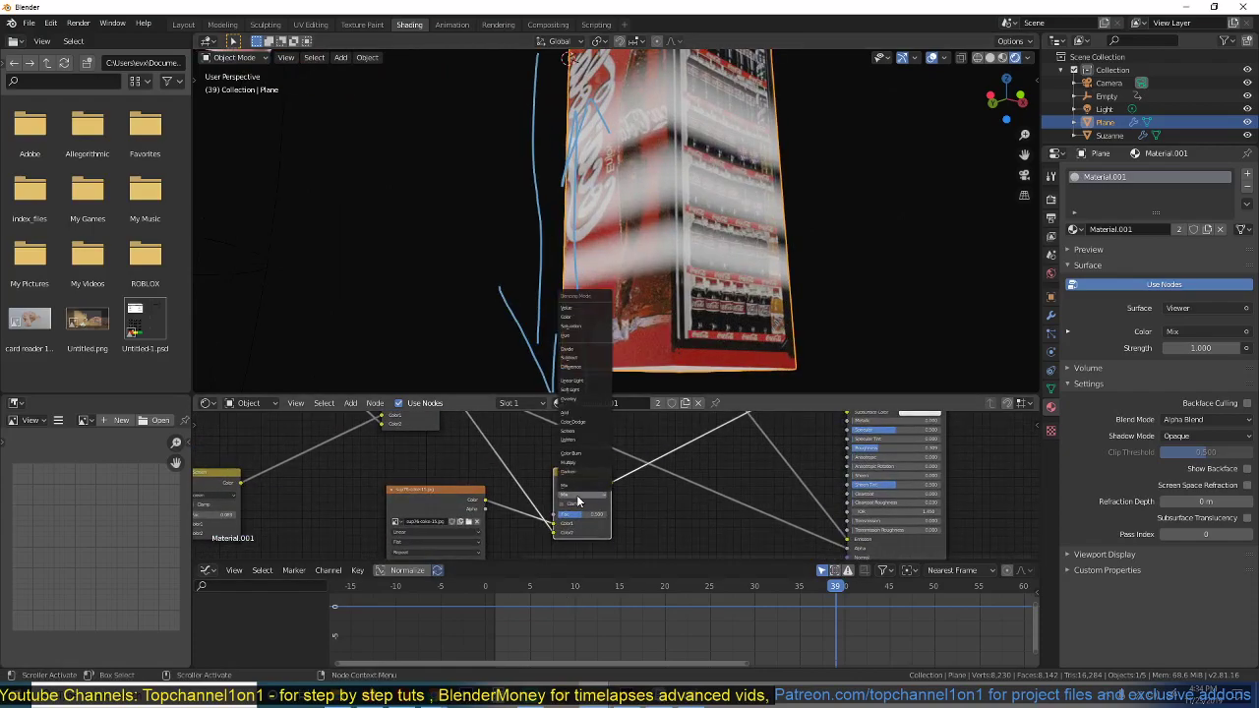
pyautogui.click(578, 414)
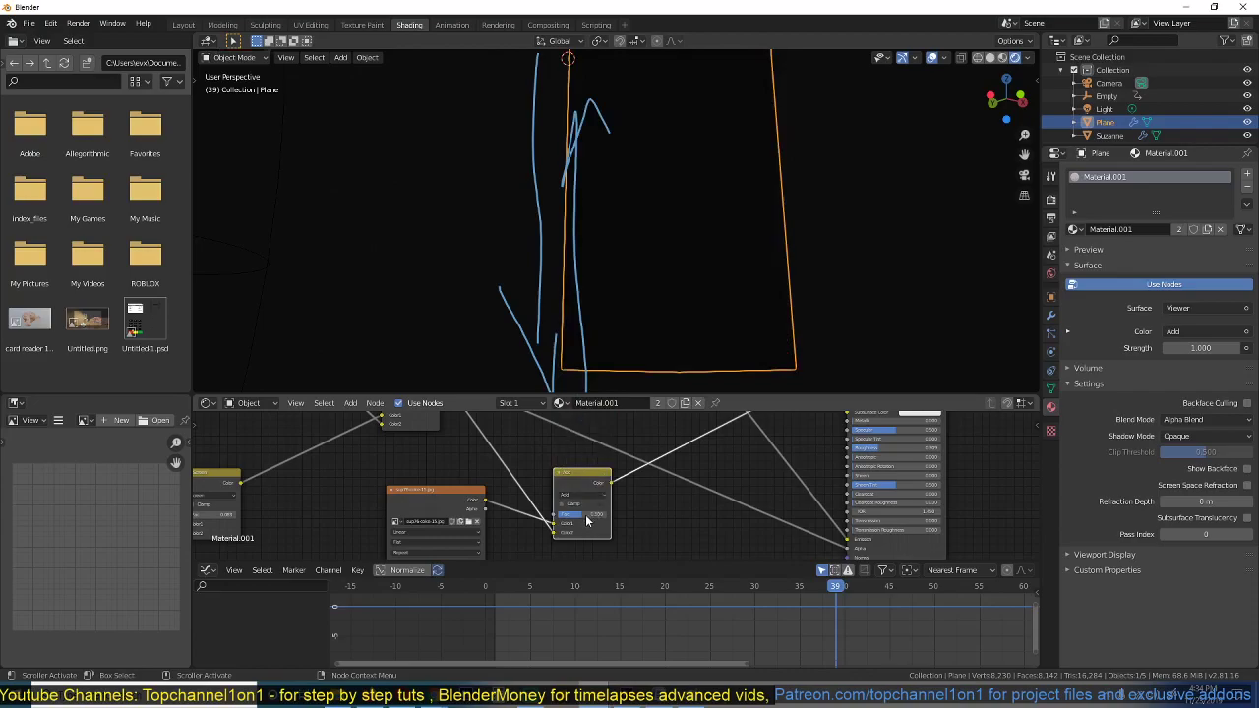
pyautogui.press('space')
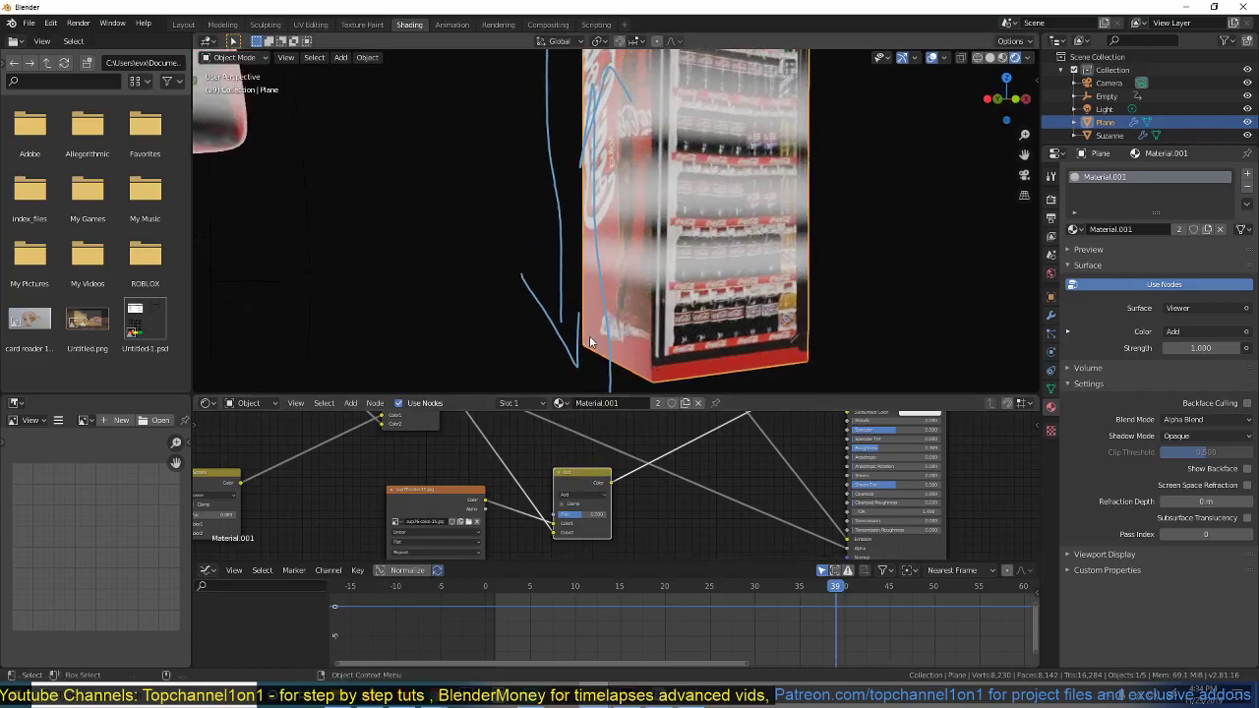
pyautogui.press('space')
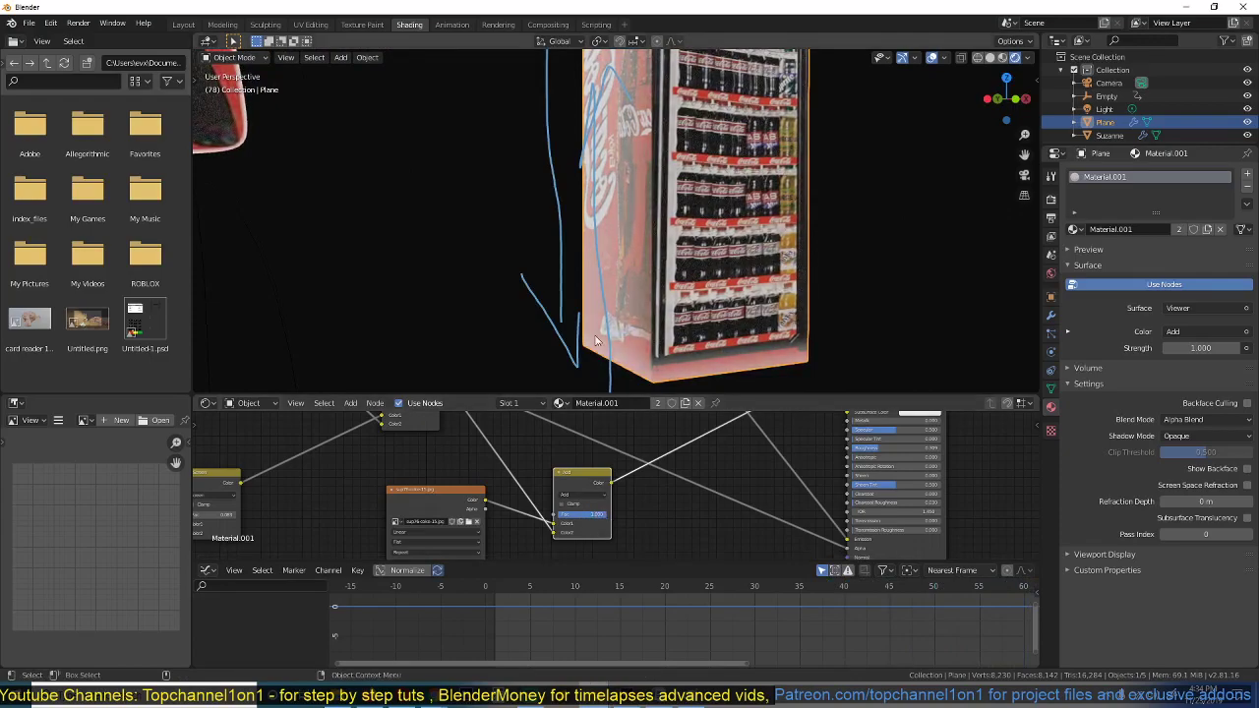
pyautogui.press('space')
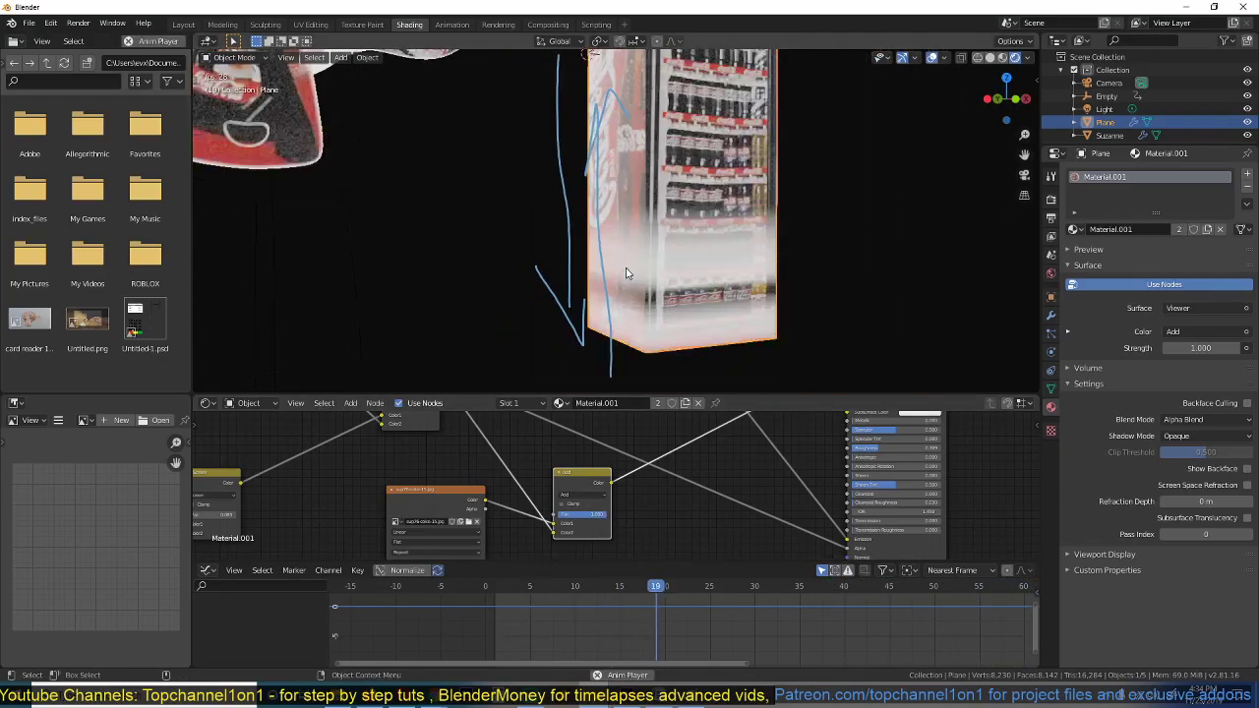
pyautogui.press('space')
# Connect the Add node's colour output to the Principled BSDF's Base Color and Emission inputs.
pyautogui.scroll(-4, 666, 516)
pyautogui.moveTo(666, 524); pyautogui.dragTo(559, 567, button='middle')
pyautogui.moveTo(559, 481); pyautogui.dragTo(552, 466, button='middle')
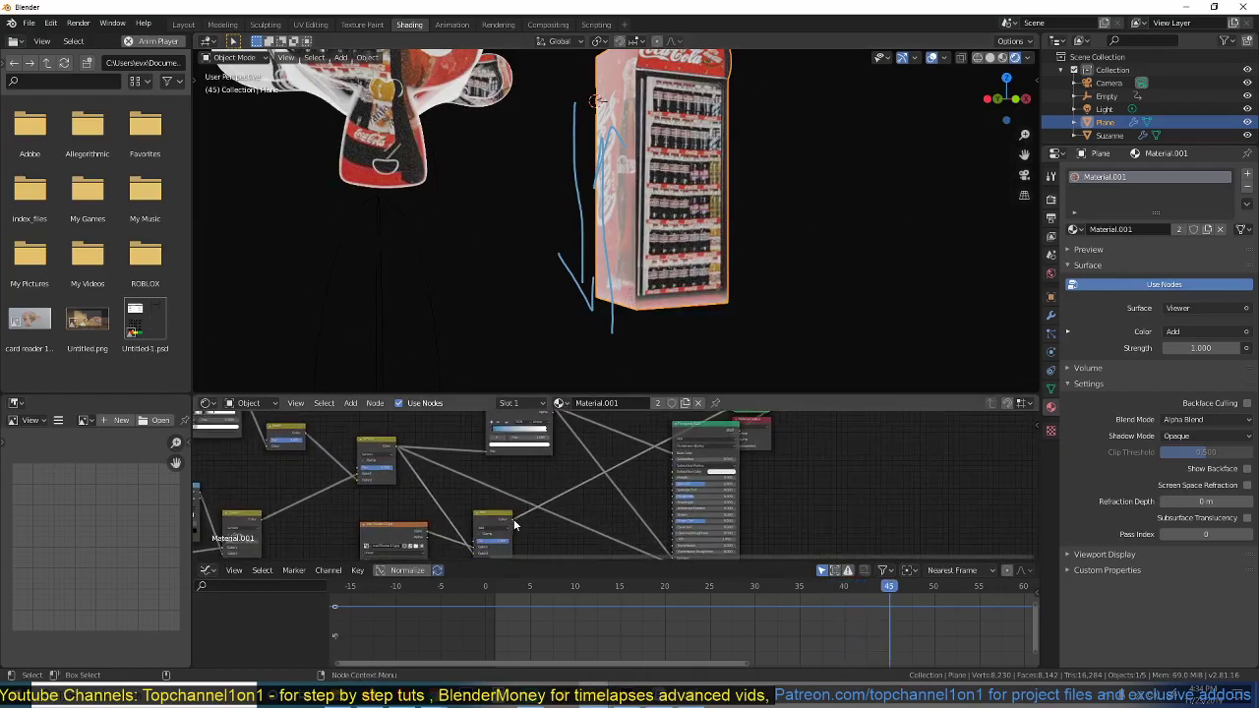
pyautogui.moveTo(601, 509); pyautogui.dragTo(595, 459, button='middle')
pyautogui.moveTo(506, 485); pyautogui.dragTo(647, 524)
pyautogui.moveTo(431, 459); pyautogui.dragTo(426, 497, button='middle')
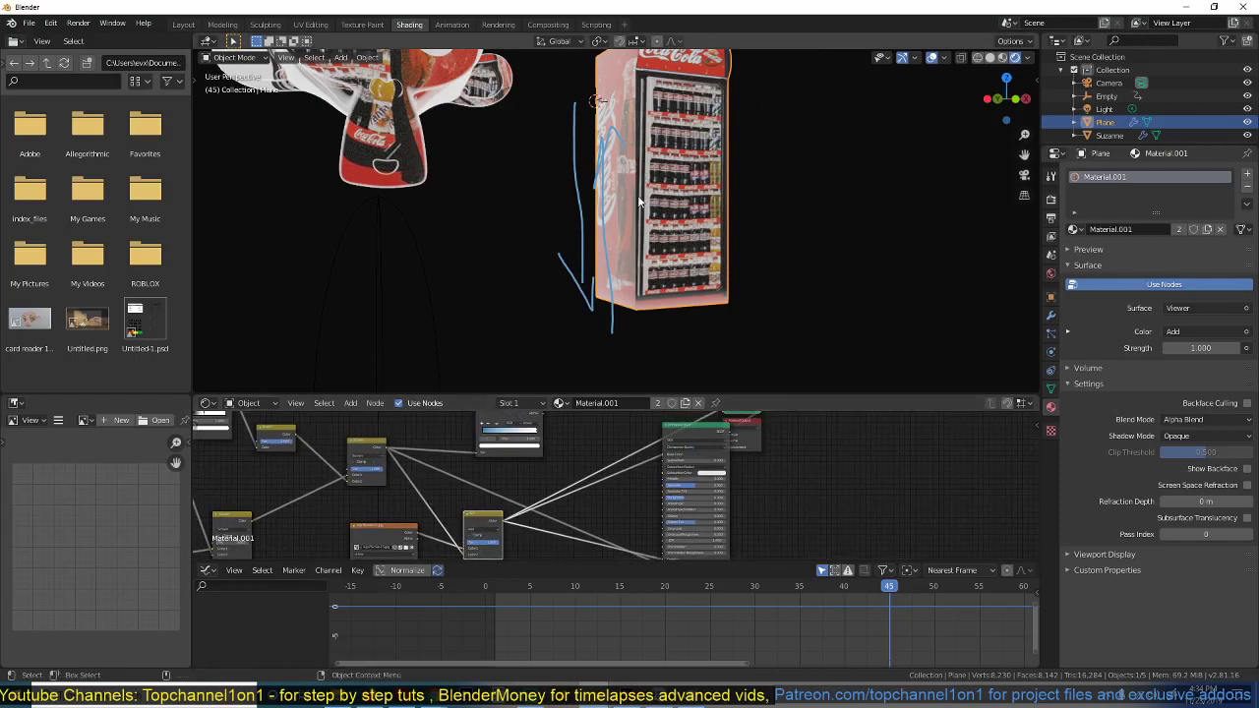
# Route the Principled BSDF shader back to the Material Output with more space between them, and play the animation.
pyautogui.moveTo(646, 206)
pyautogui.mouseDown(button='middle')
pyautogui.moveTo(621, 137)
pyautogui.moveTo(654, 182)
pyautogui.moveTo(679, 187)
pyautogui.mouseUp(button='middle')
pyautogui.moveTo(715, 431); pyautogui.dragTo(686, 467, button='middle')
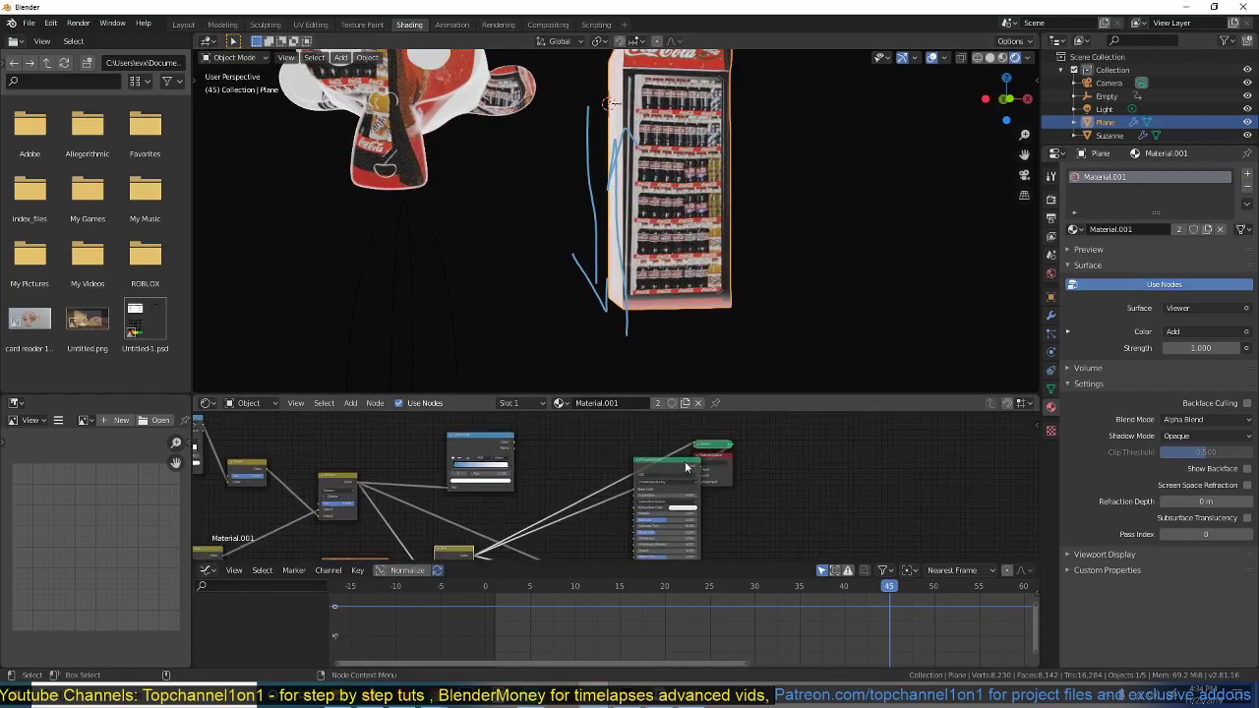
pyautogui.keyDown('ctrl'); pyautogui.keyDown('shift'); pyautogui.click(686, 467); pyautogui.keyUp('shift'); pyautogui.keyUp('ctrl')
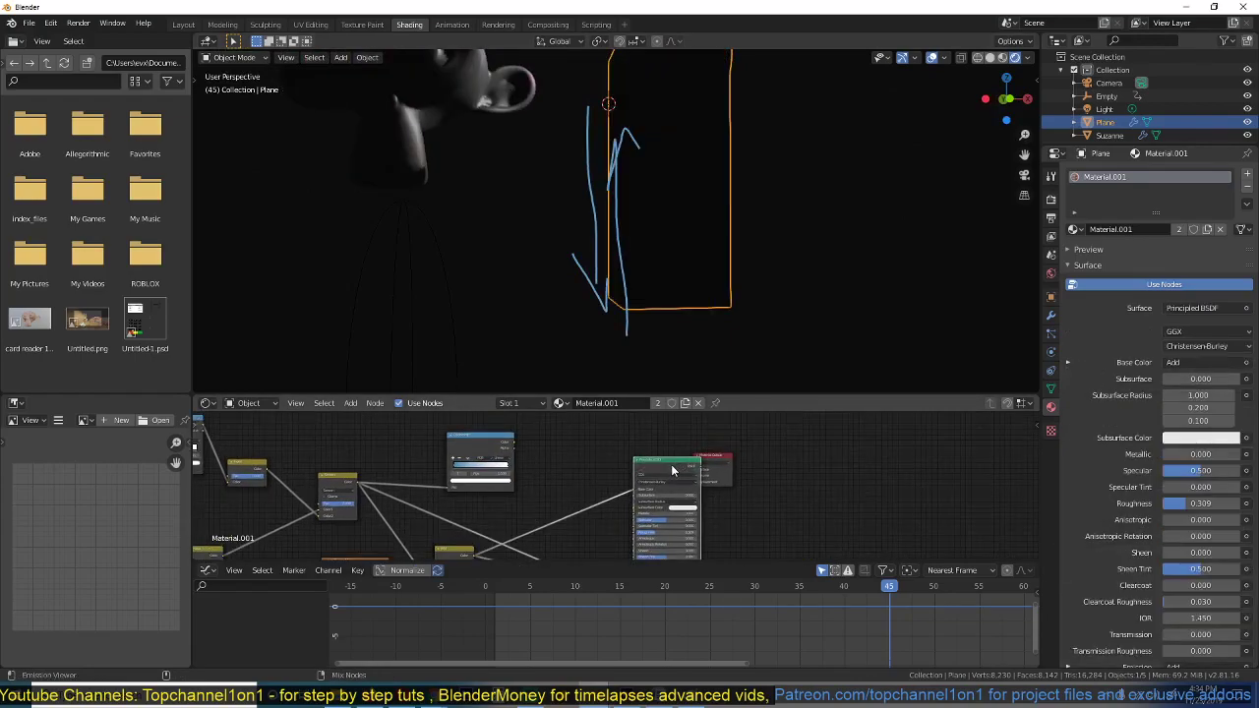
pyautogui.moveTo(670, 464); pyautogui.dragTo(635, 458)
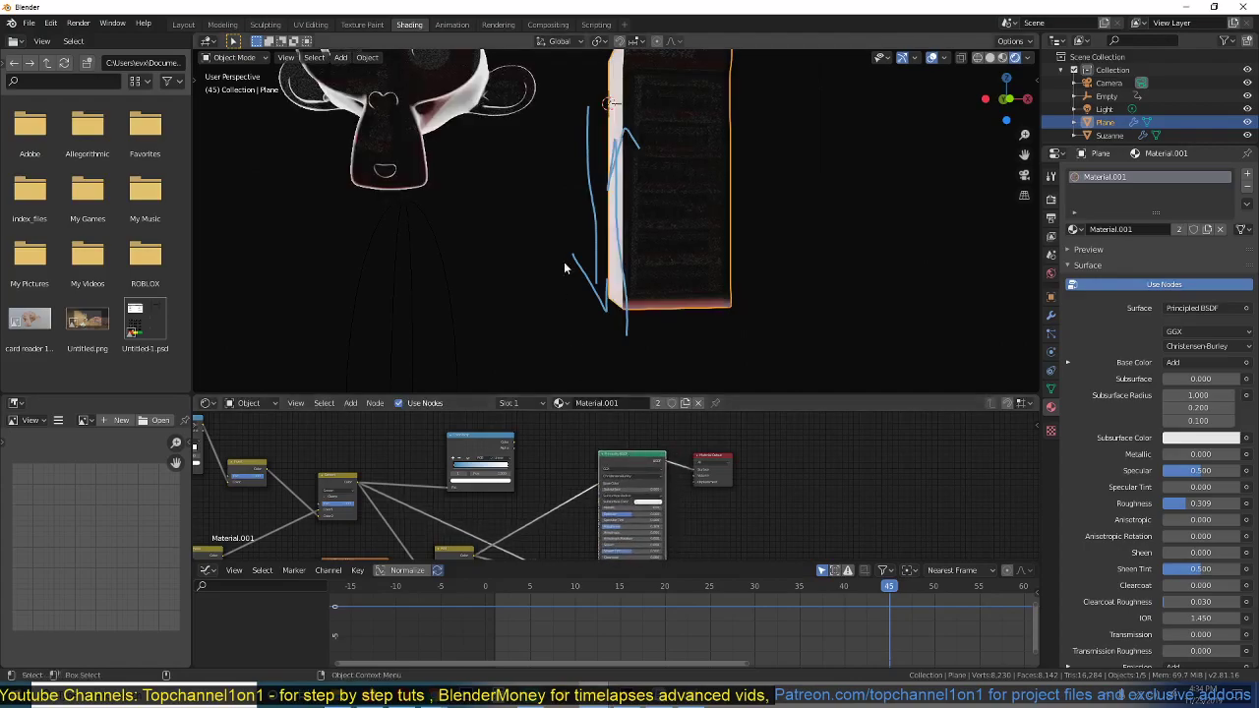
pyautogui.press('space')
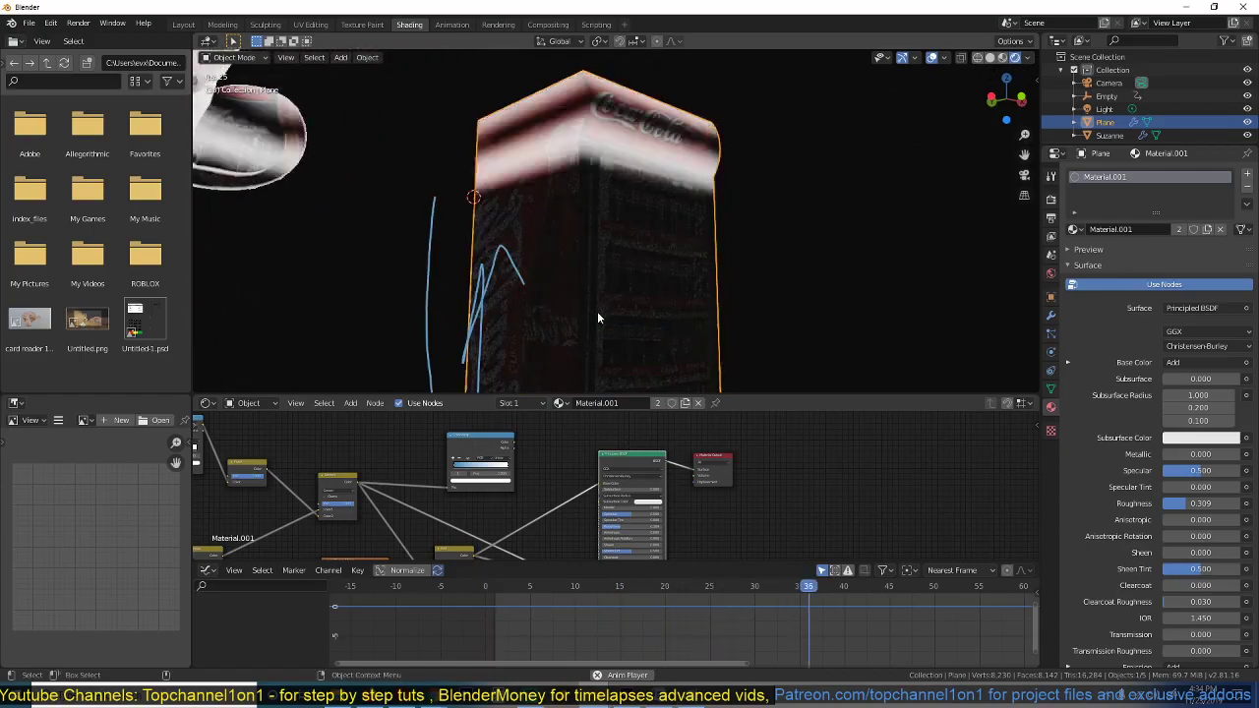
# Move the image texture node farther from the Add node and stop the animation.
pyautogui.moveTo(544, 557); pyautogui.dragTo(587, 457, button='middle')
pyautogui.scroll(4, 541, 480)
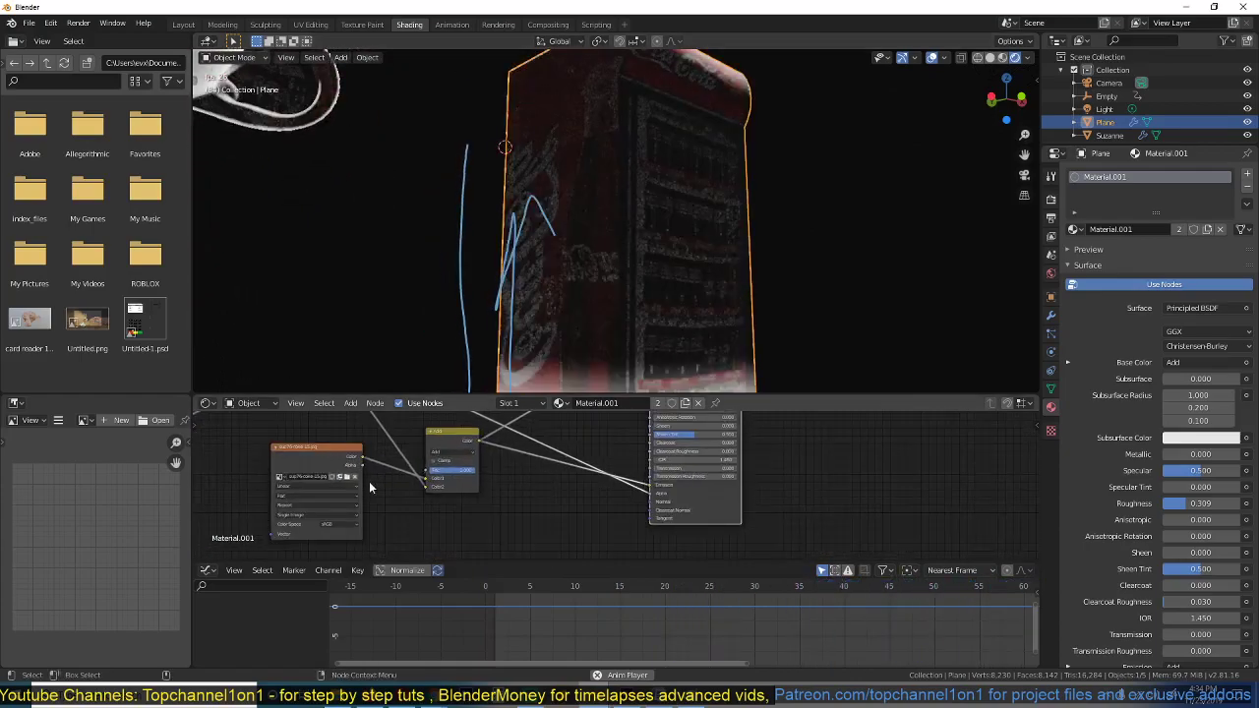
pyautogui.moveTo(325, 464); pyautogui.dragTo(300, 490)
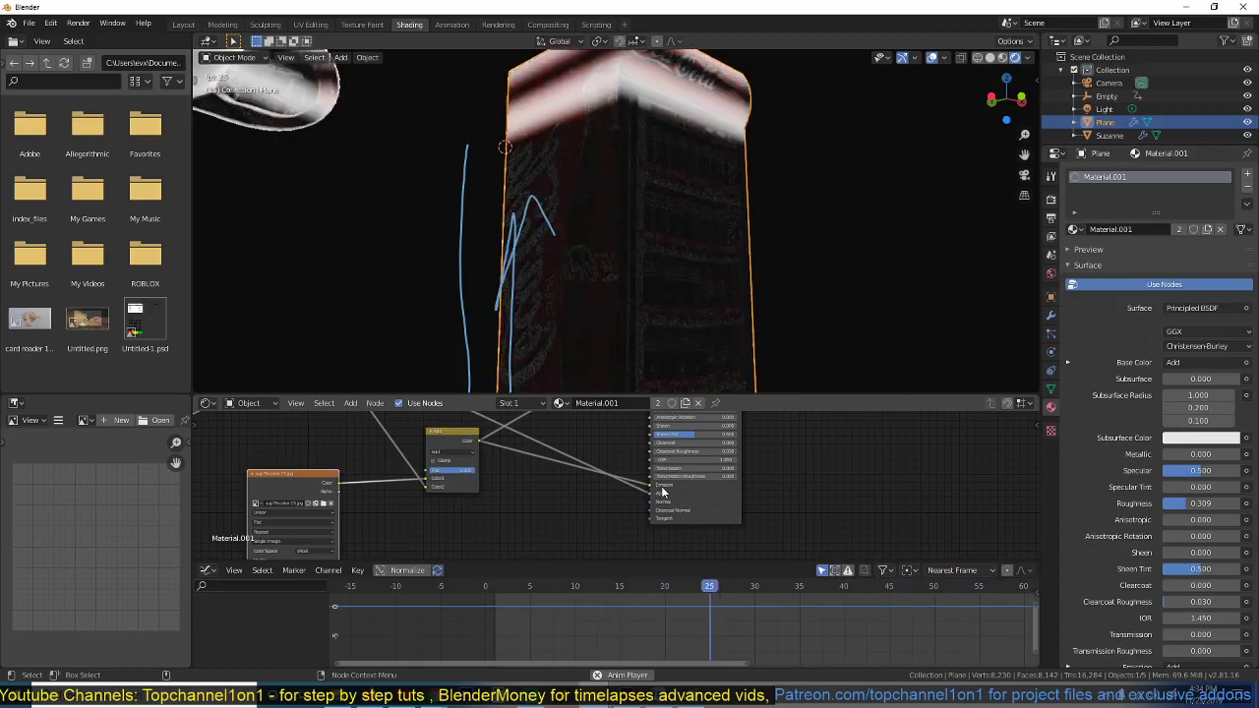
pyautogui.press('space')
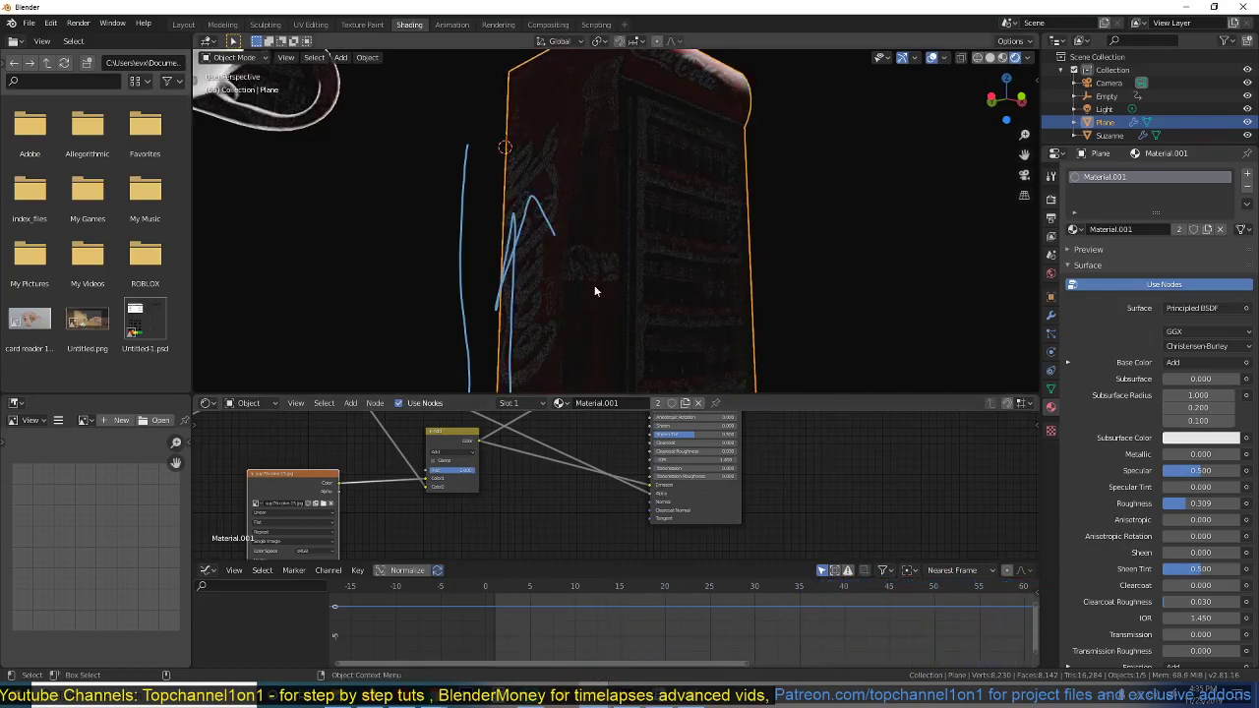
# Examine the vending machine hologram from a wider view while playing a short stretch of the animation.
pyautogui.scroll(-2, 600, 236)
pyautogui.moveTo(600, 238); pyautogui.dragTo(575, 251, button='middle')
pyautogui.moveTo(632, 200); pyautogui.dragTo(651, 196, button='middle')
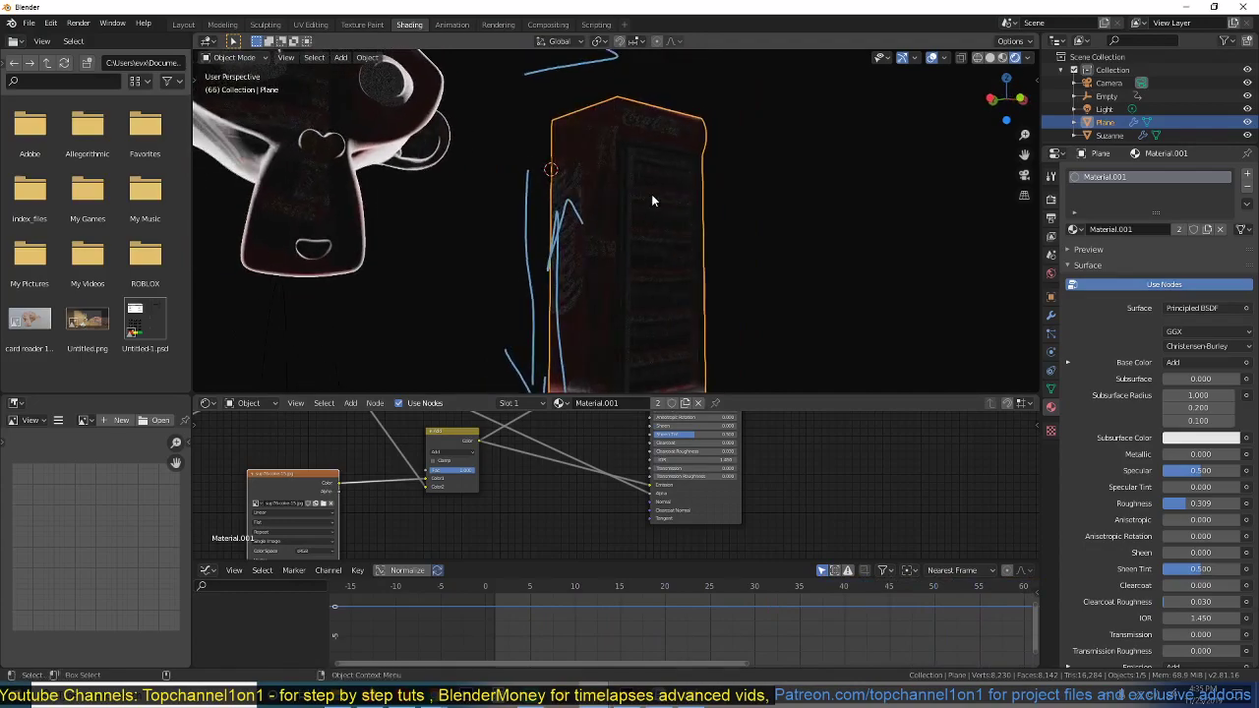
pyautogui.press('space')
pyautogui.press('space')
# Disconnect the Add node's output from the Principled BSDF's Emission input.
pyautogui.scroll(-1, 579, 494)
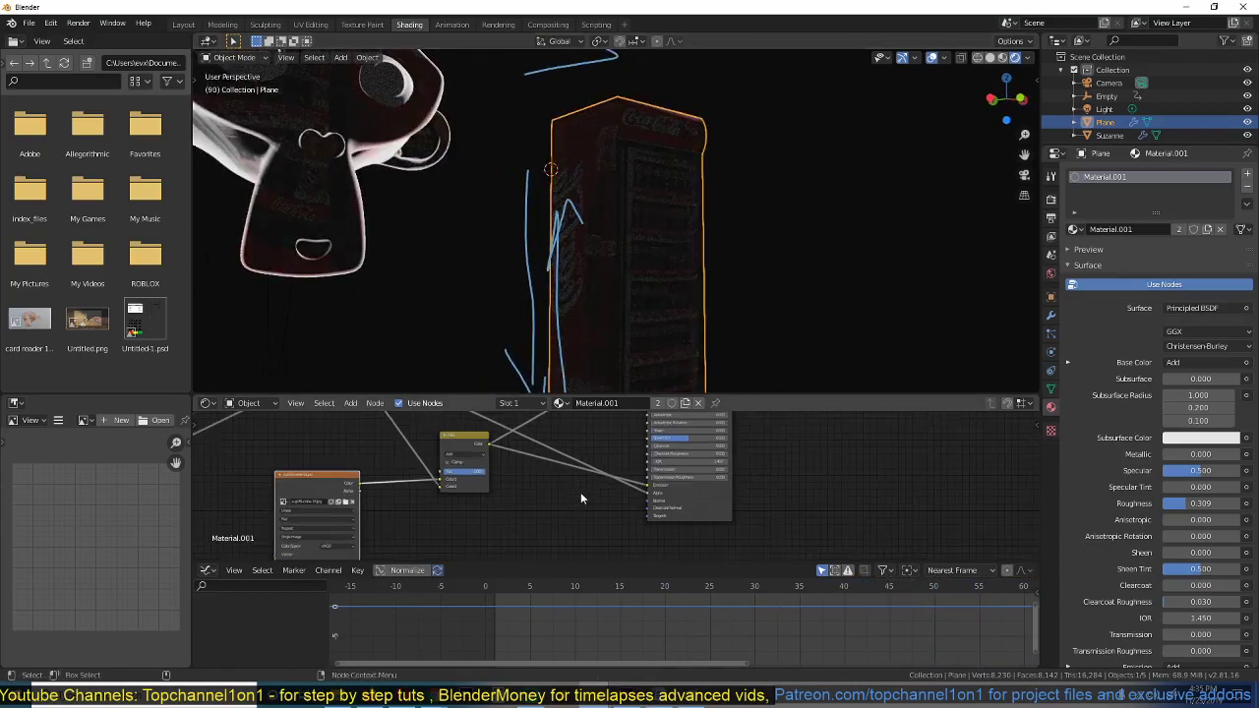
pyautogui.moveTo(568, 504)
pyautogui.mouseDown(button='middle')
pyautogui.moveTo(488, 552)
pyautogui.moveTo(590, 498)
pyautogui.mouseUp(button='middle')
pyautogui.scroll(3, 490, 550)
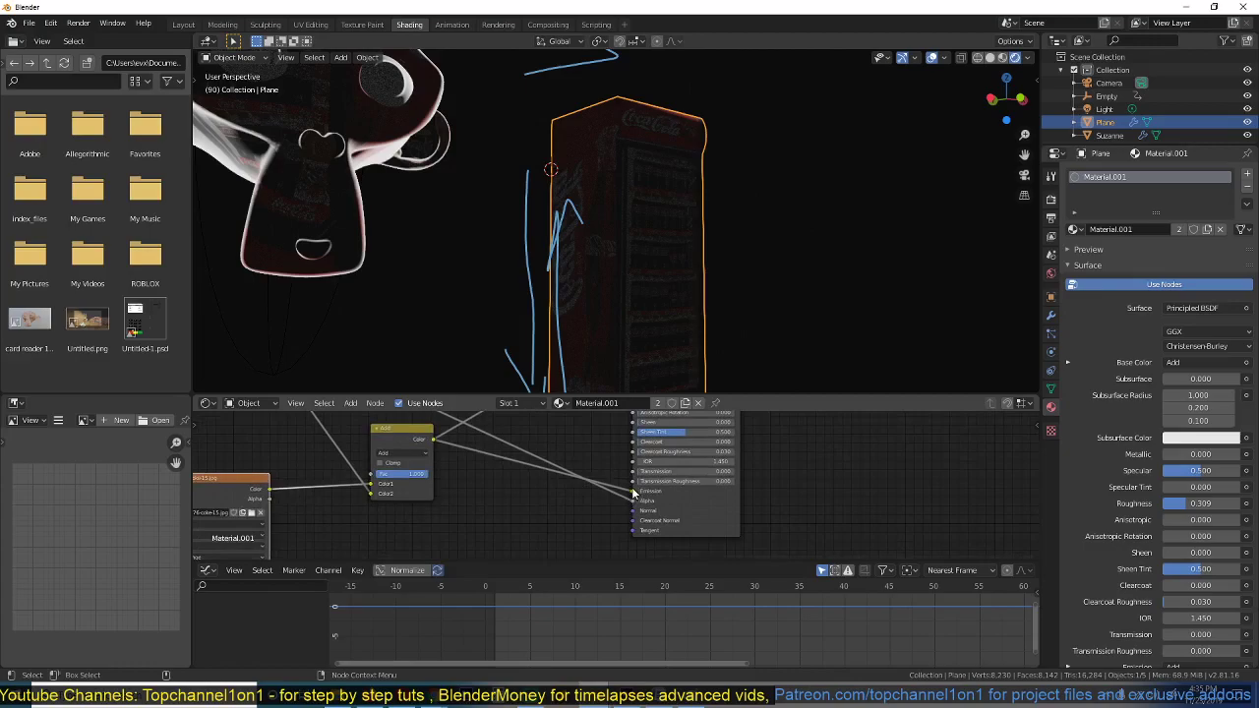
pyautogui.moveTo(633, 491); pyautogui.dragTo(578, 497)
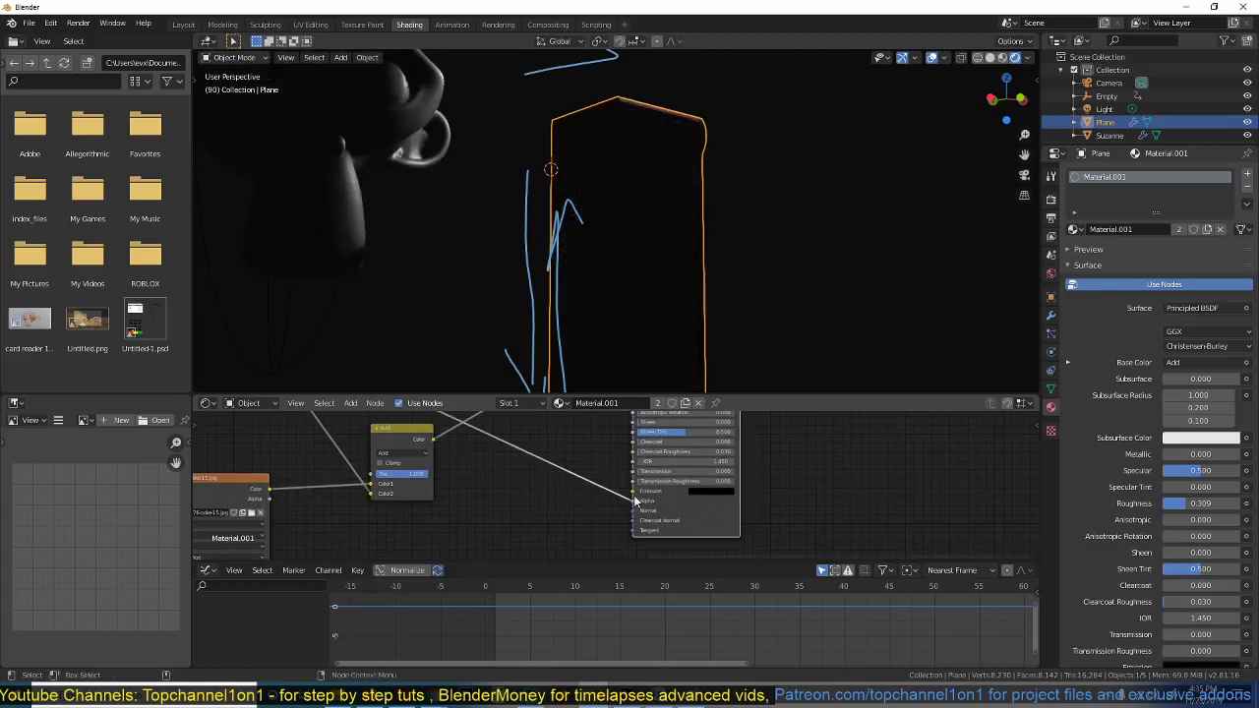
# Set the Principled BSDF's Emission colour to a bright turquoise with value 1.000.
pyautogui.click(700, 495)
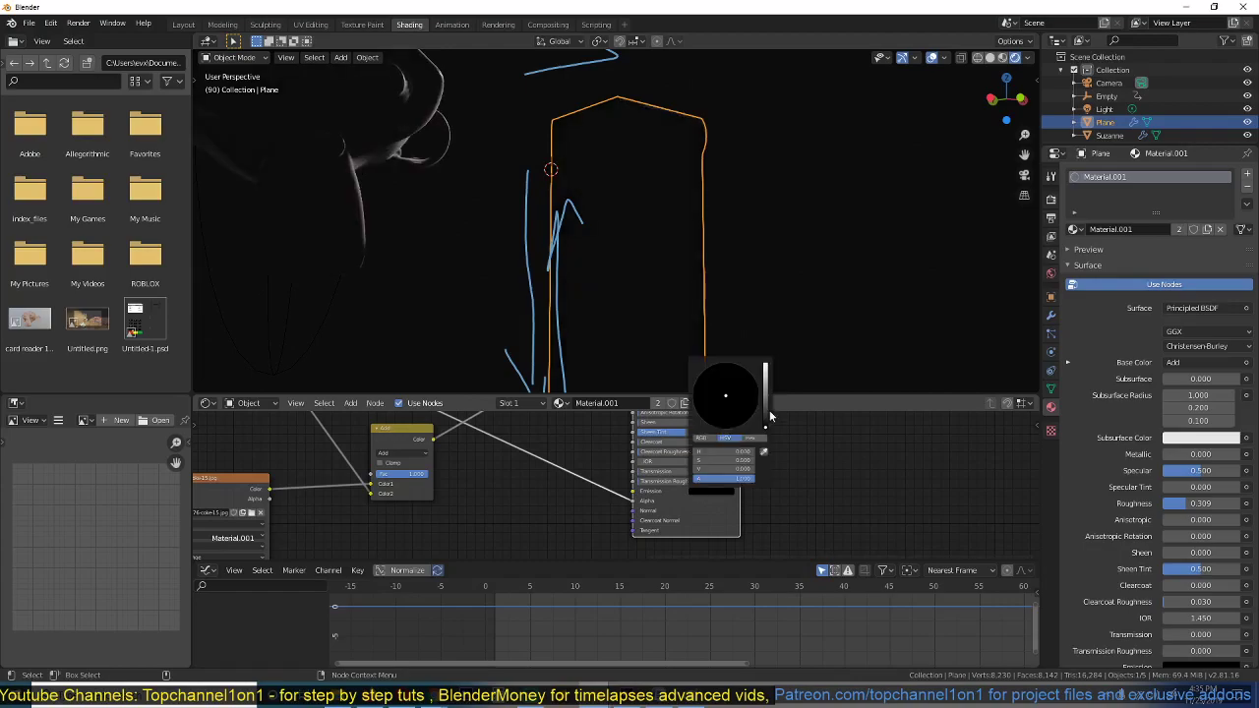
pyautogui.moveTo(765, 421); pyautogui.dragTo(765, 366)
pyautogui.click(743, 374)
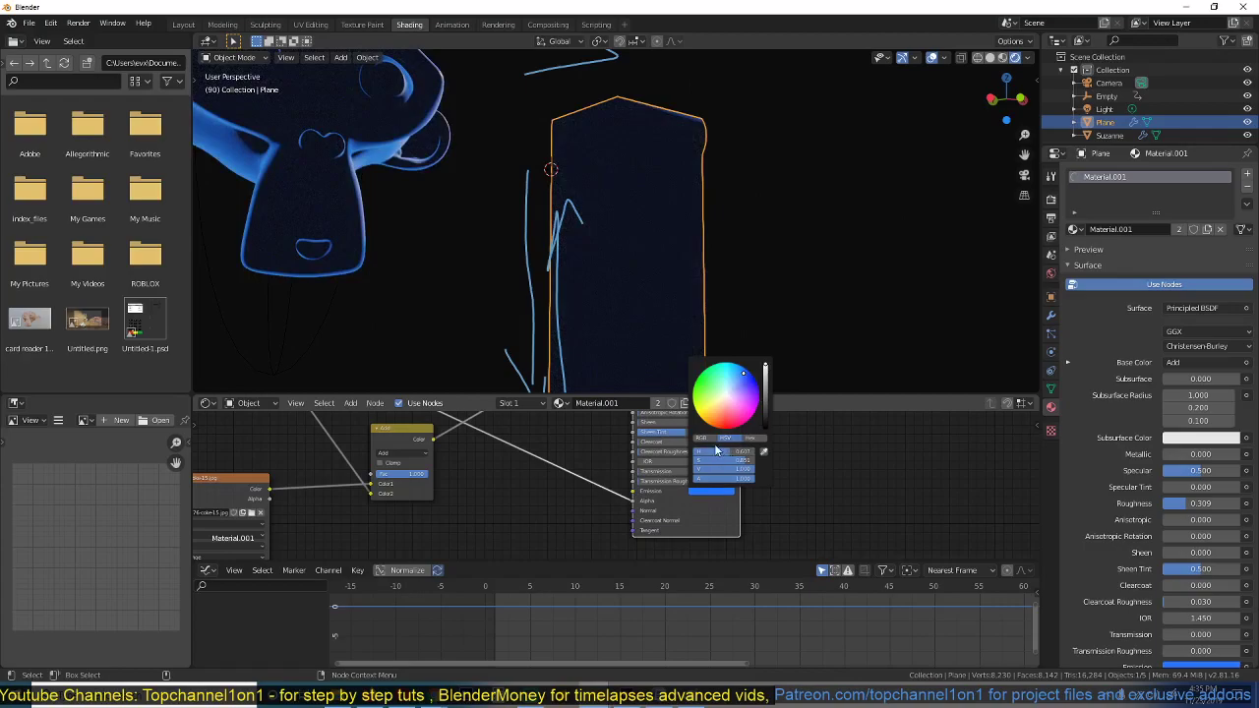
pyautogui.click(704, 440)
pyautogui.moveTo(725, 453); pyautogui.dragTo(698, 452)
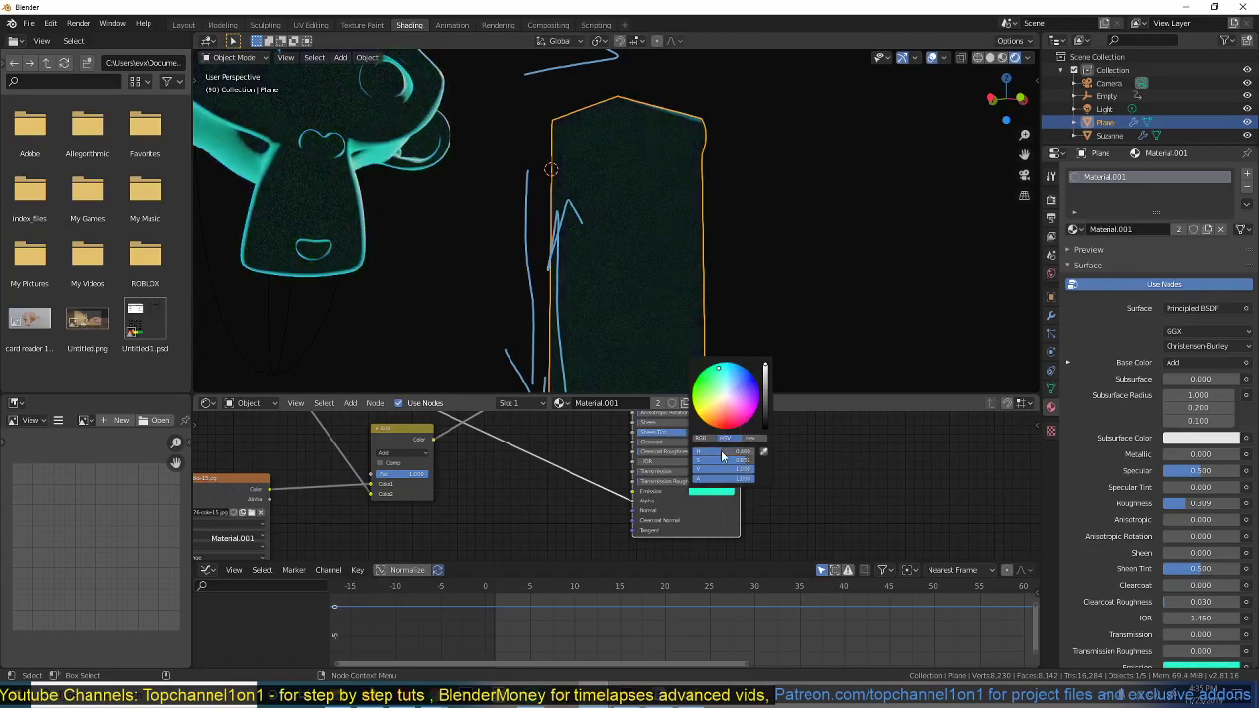
# Lower the saturation of the Principled BSDF's Emission colour slightly and raise its brightness value in stages, starting with 2.
pyautogui.click(721, 493)
pyautogui.moveTo(743, 462)
pyautogui.mouseDown()
pyautogui.moveTo(692, 462)
pyautogui.moveTo(734, 463)
pyautogui.mouseUp()
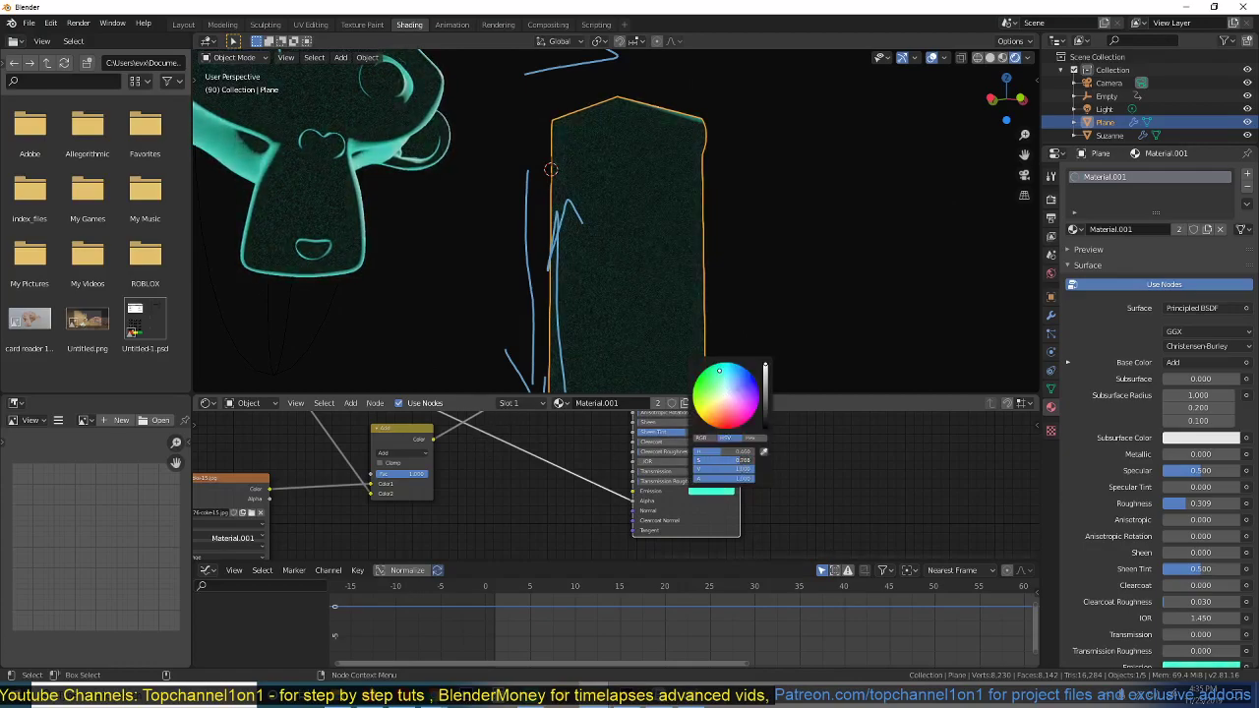
pyautogui.click(740, 475)
pyautogui.write('2')
pyautogui.press('Return')
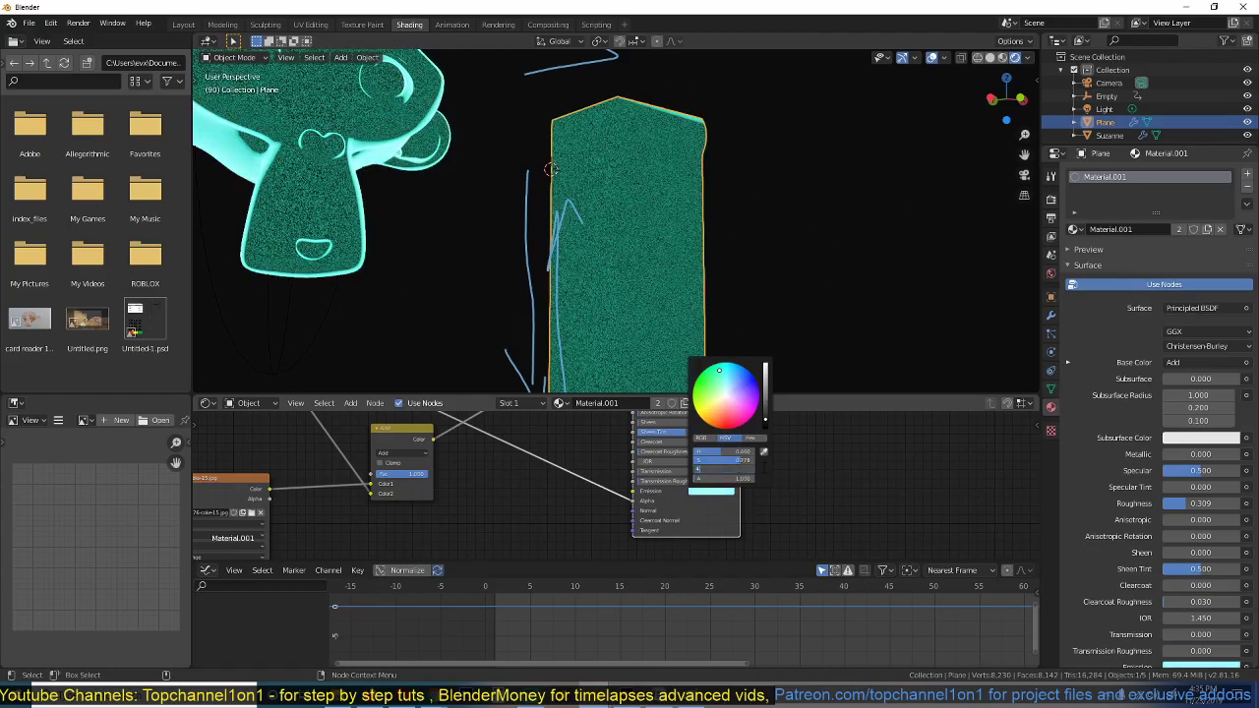
pyautogui.press('Return')
pyautogui.press('Return')
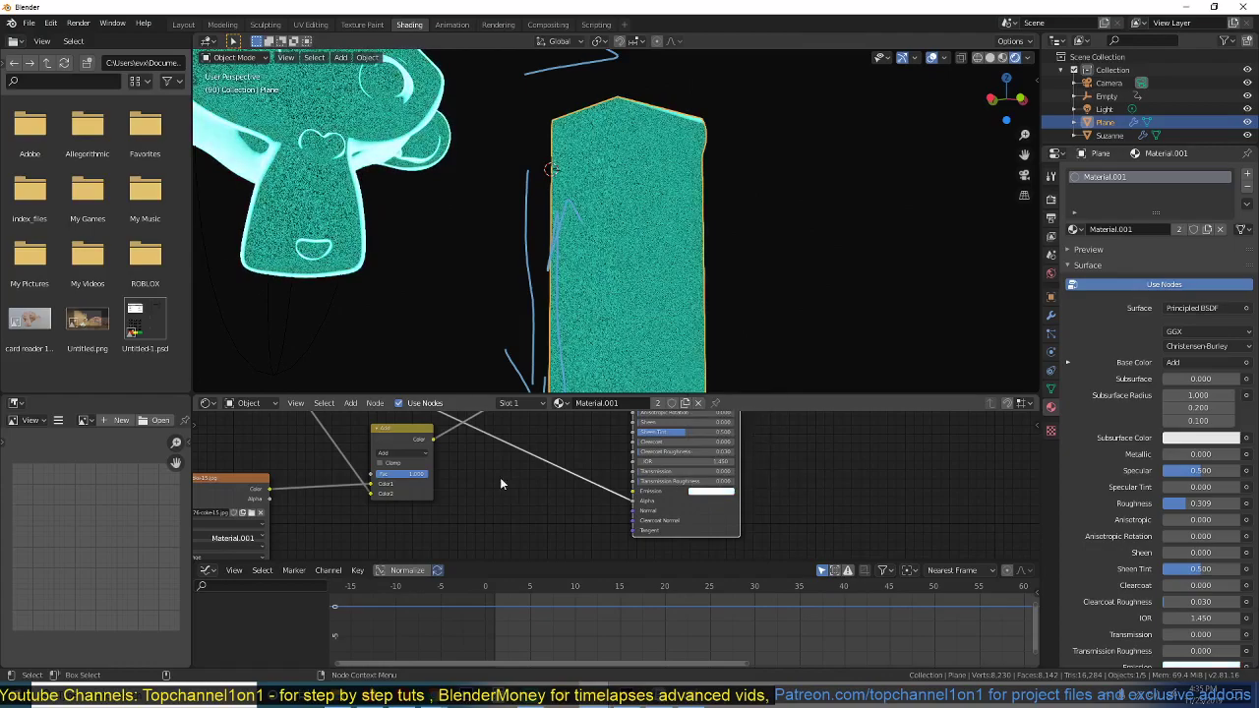
# Reopen the Principled BSDF's Emission colour and re-enter its brightness value.
pyautogui.click(492, 478)
pyautogui.moveTo(360, 495); pyautogui.dragTo(412, 498, button='middle')
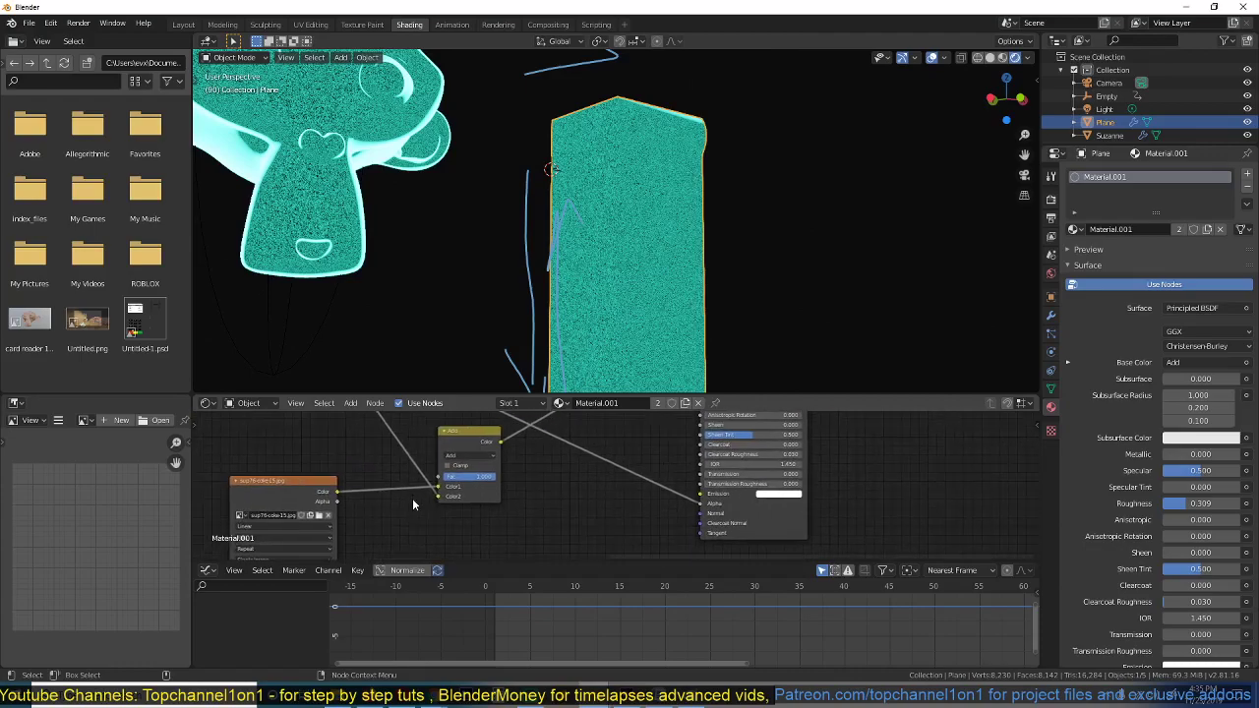
pyautogui.click(320, 492)
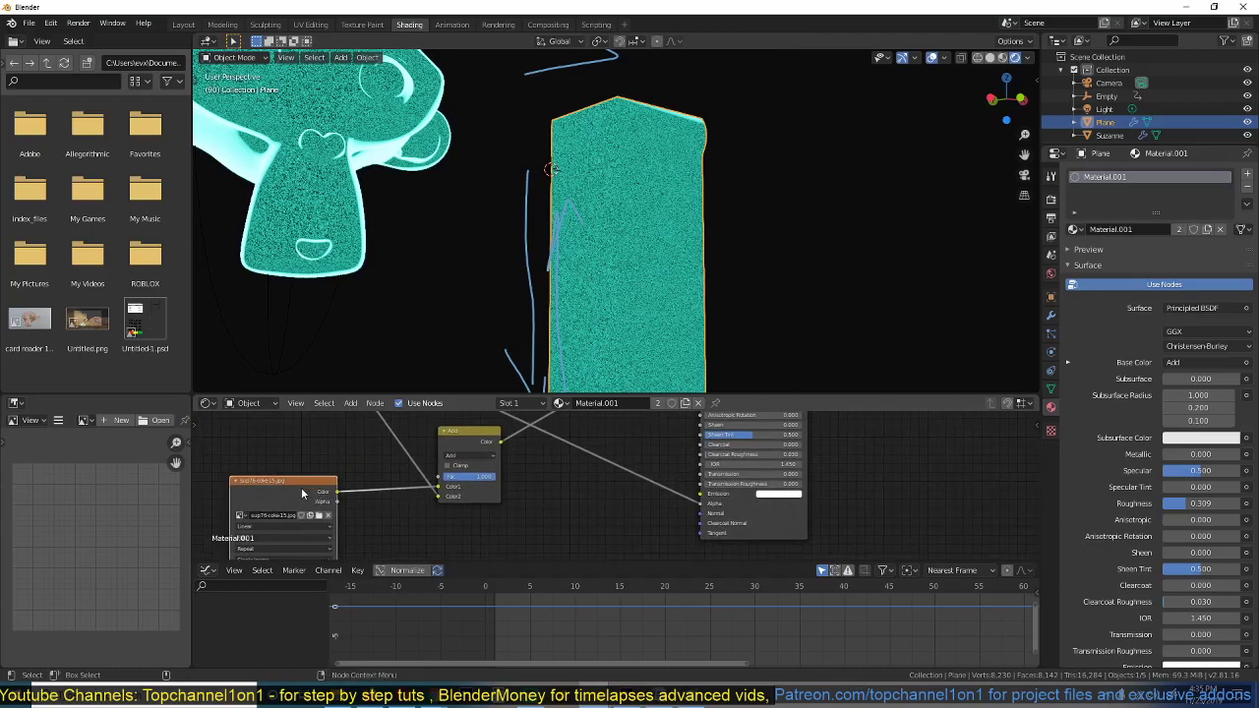
pyautogui.click(767, 495)
pyautogui.click(775, 497)
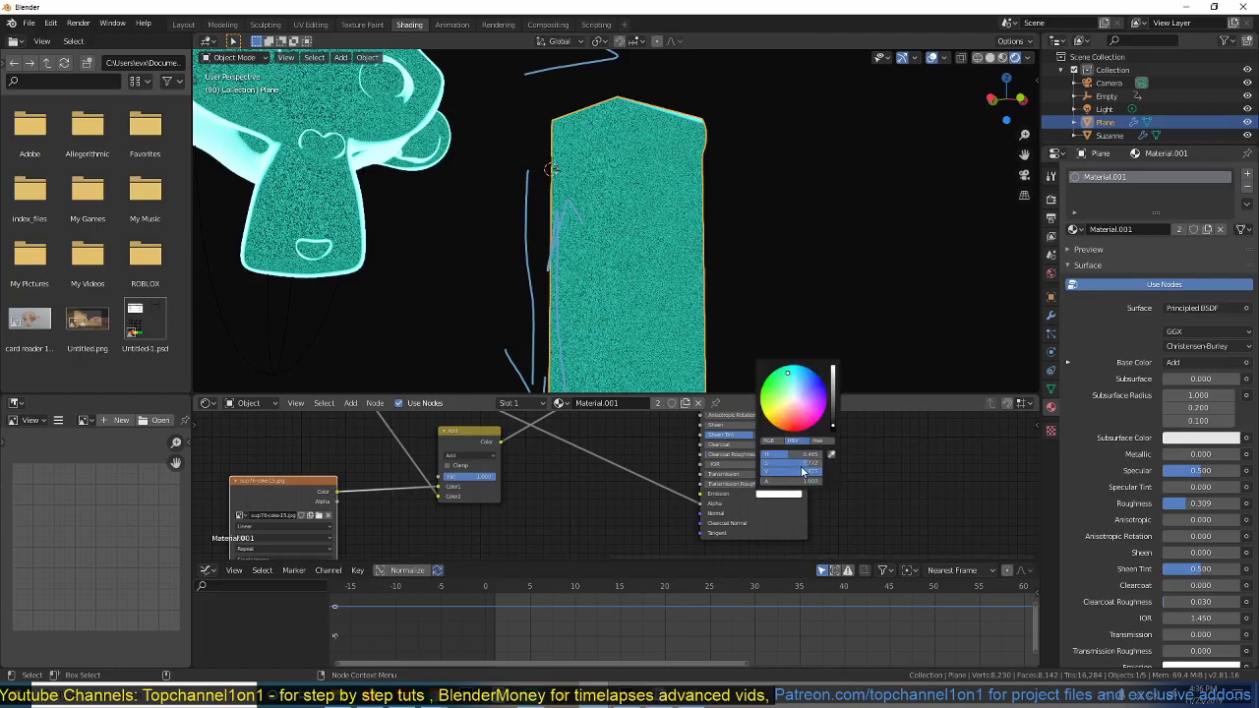
pyautogui.click(797, 476)
pyautogui.press('Return')
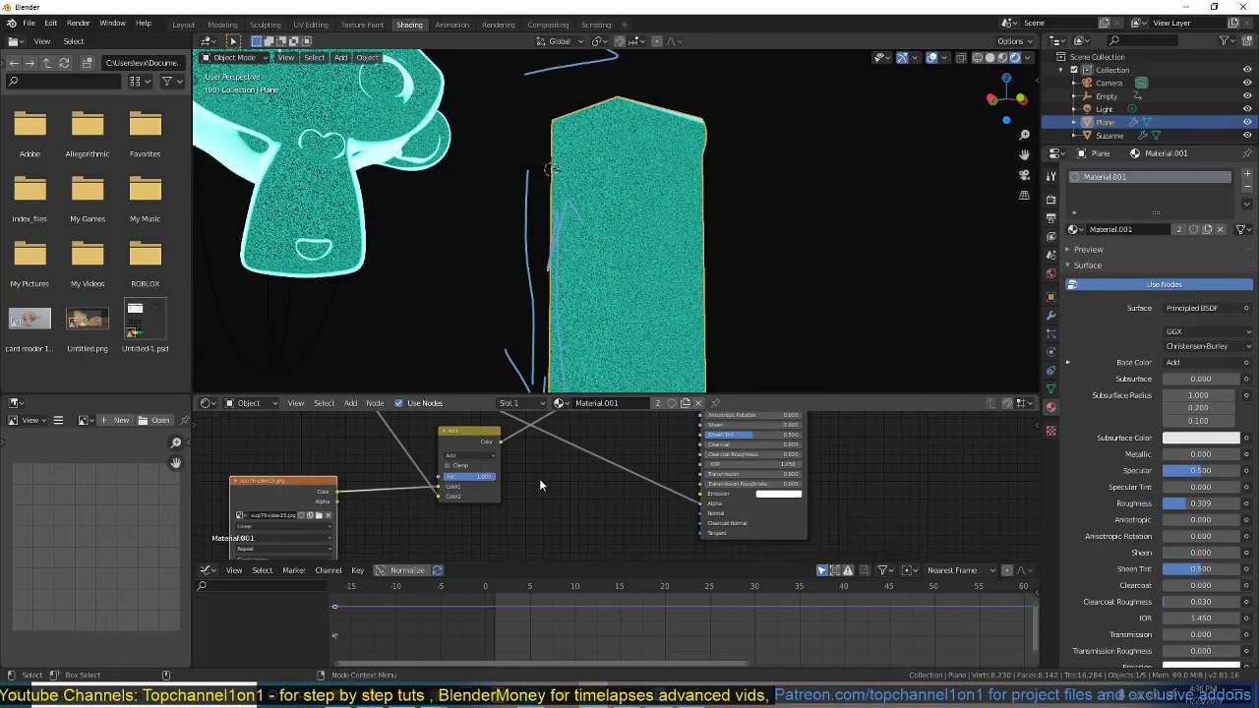
# Move the image texture node farther away from the Add node.
pyautogui.scroll(-3, 538, 478)
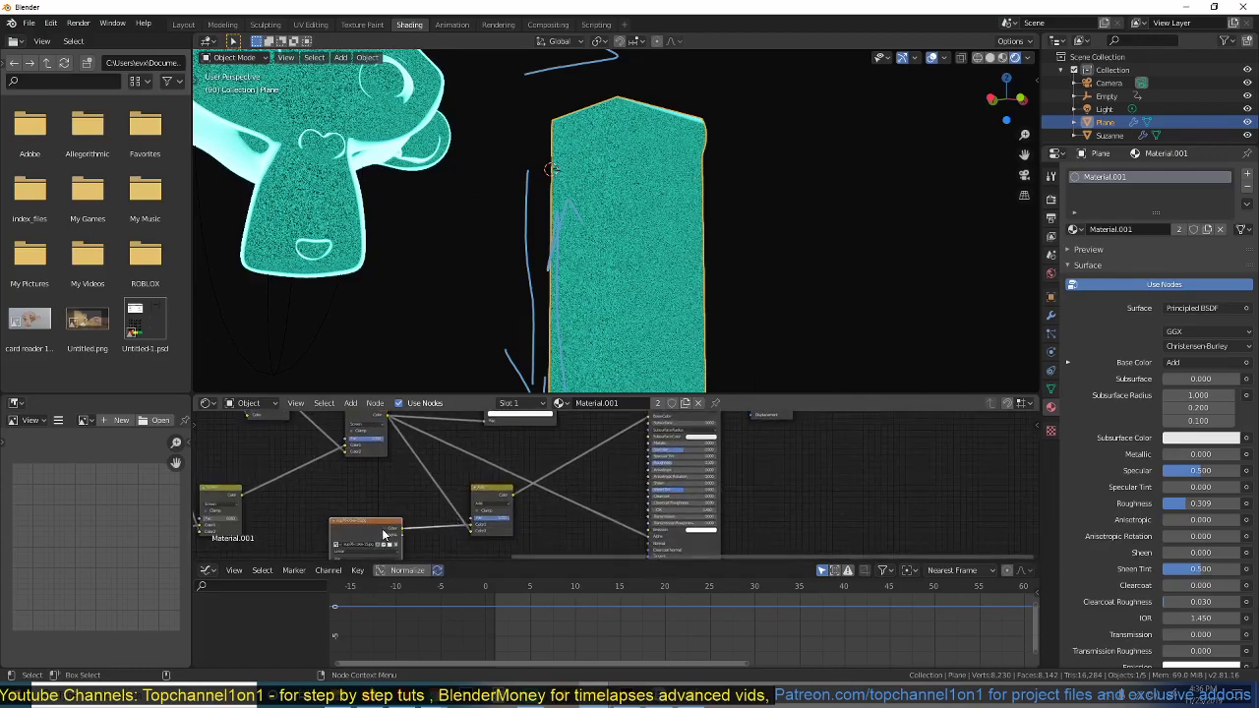
pyautogui.moveTo(381, 531); pyautogui.dragTo(444, 492, button='middle')
pyautogui.moveTo(433, 491); pyautogui.dragTo(367, 490)
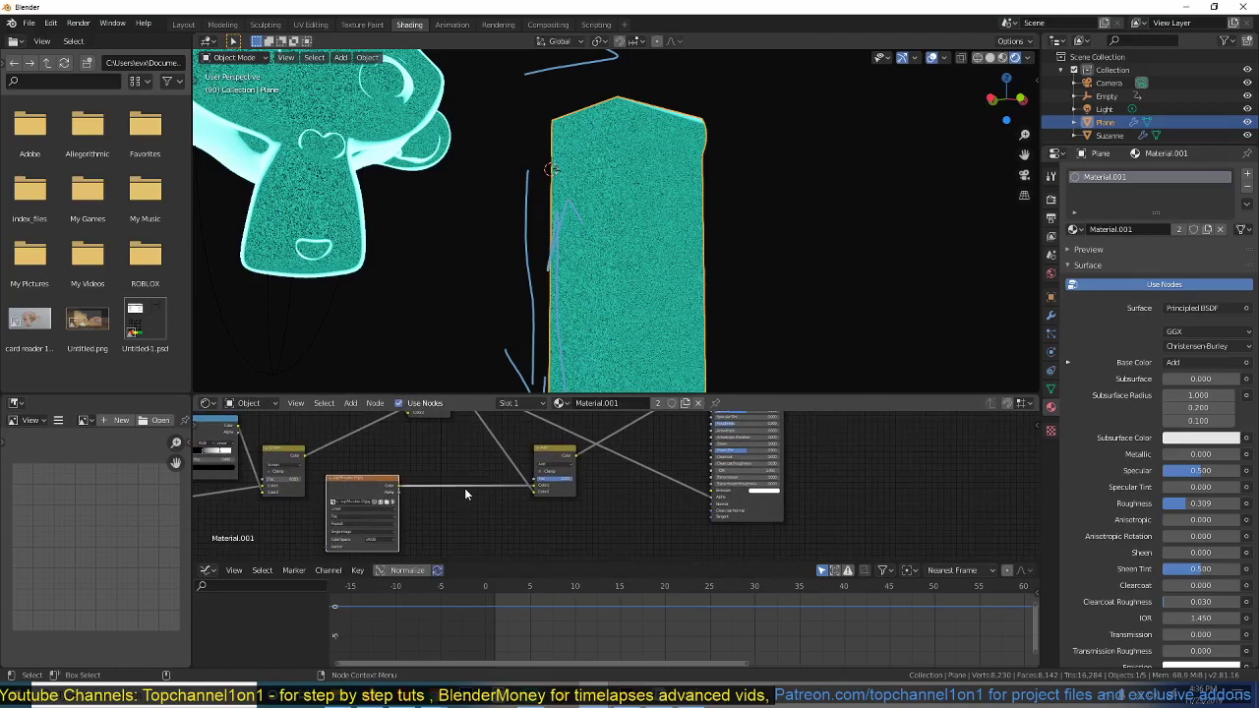
pyautogui.moveTo(649, 445); pyautogui.dragTo(625, 500, button='middle')
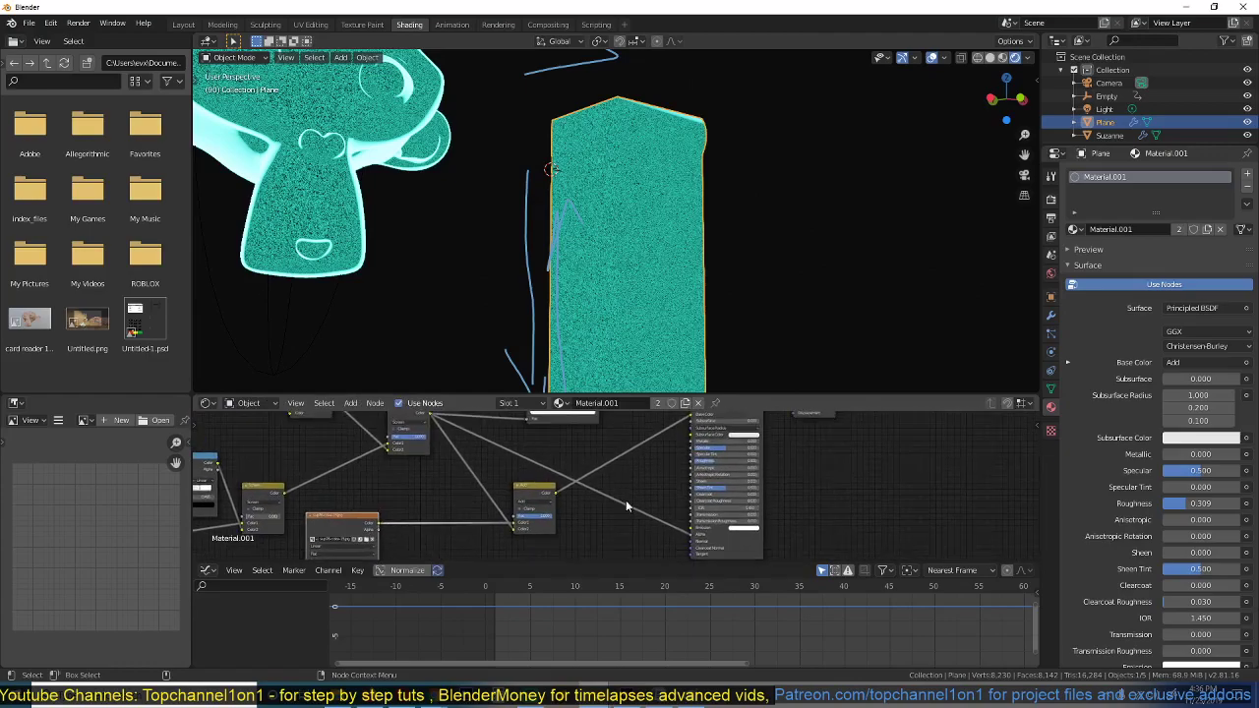
# Connect the Add node's Color output to the Principled BSDF's Emission input and preview a short stretch of the animation.
pyautogui.click(552, 495)
pyautogui.moveTo(608, 515); pyautogui.dragTo(694, 531)
pyautogui.moveTo(668, 458); pyautogui.dragTo(621, 533, button='middle')
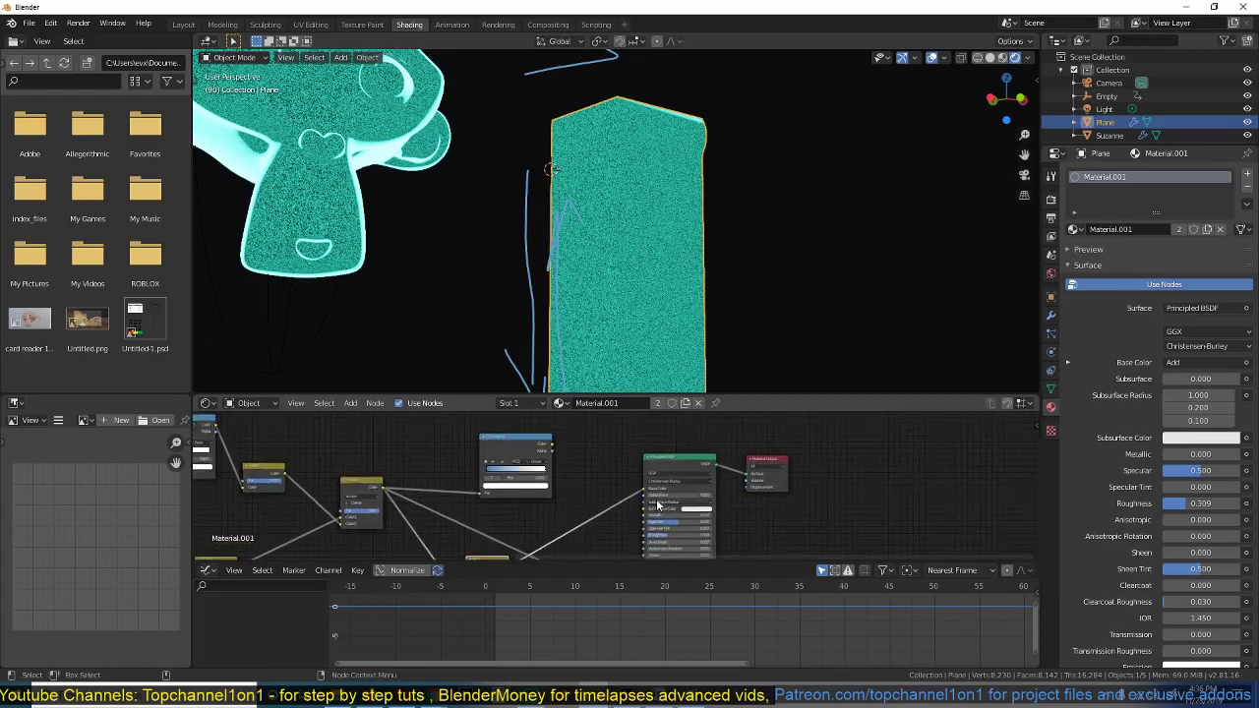
pyautogui.moveTo(552, 514); pyautogui.dragTo(593, 421, button='middle')
pyautogui.moveTo(559, 478); pyautogui.dragTo(559, 454, button='middle')
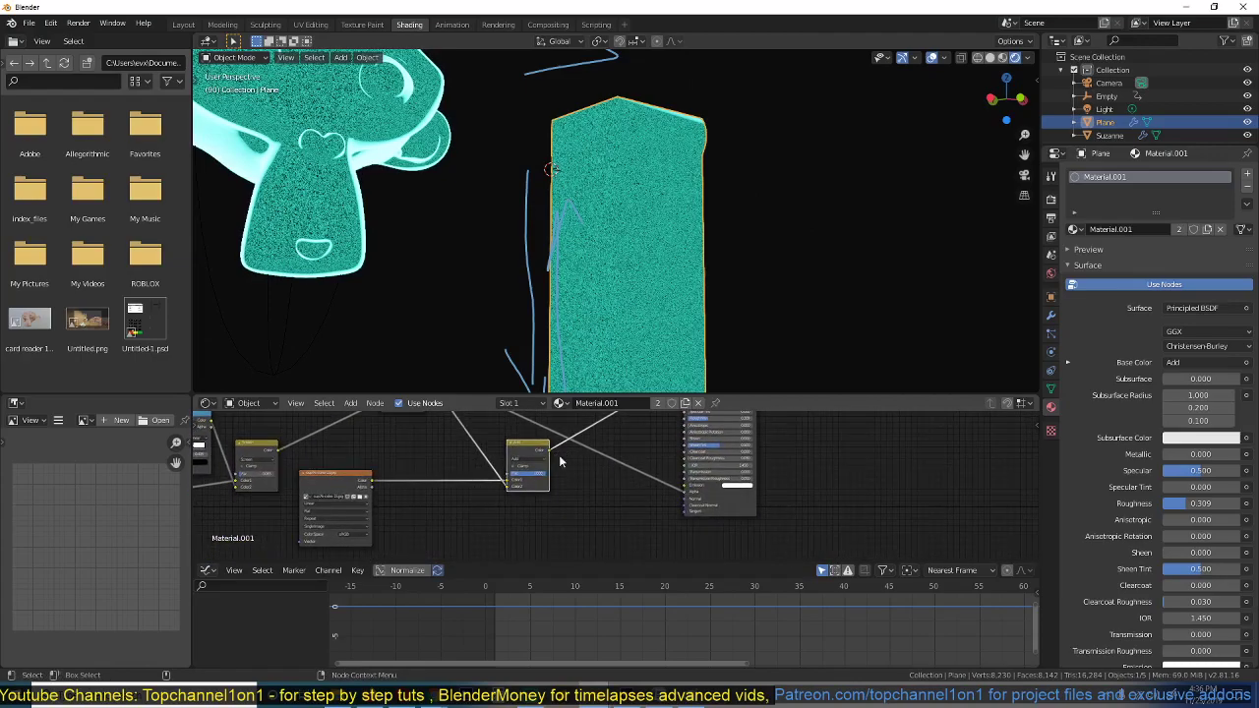
pyautogui.moveTo(548, 452); pyautogui.dragTo(689, 486)
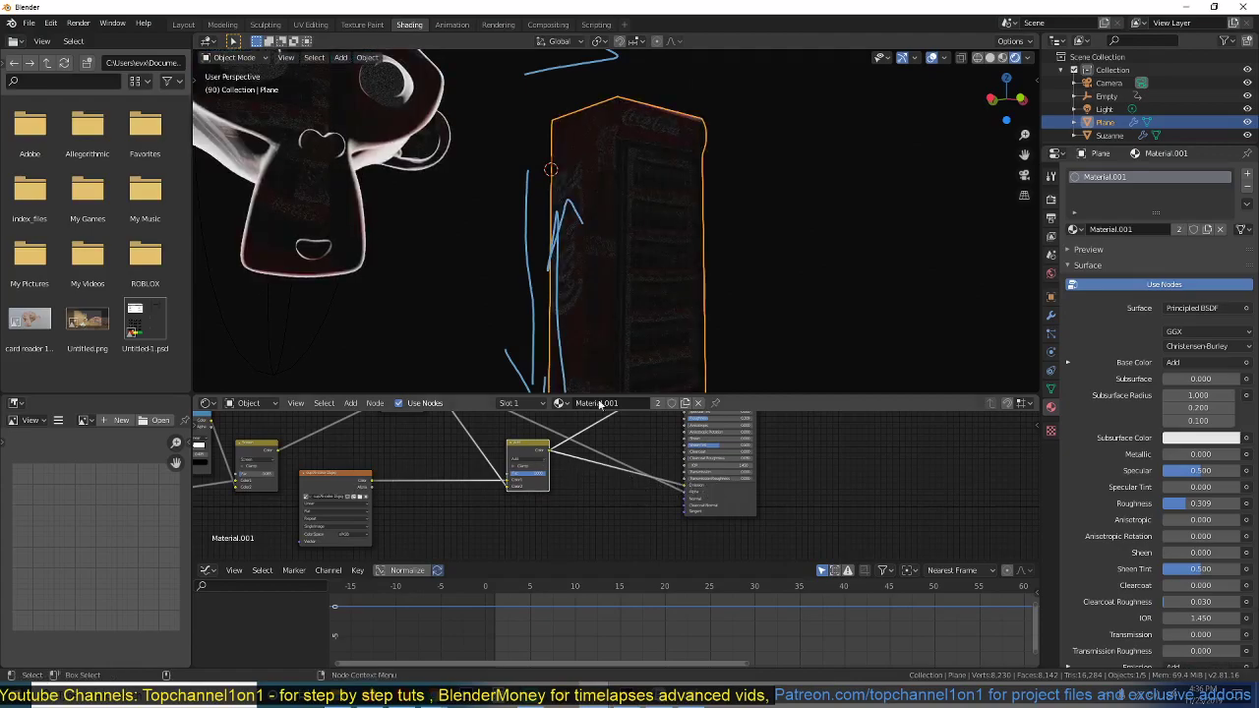
pyautogui.press('space')
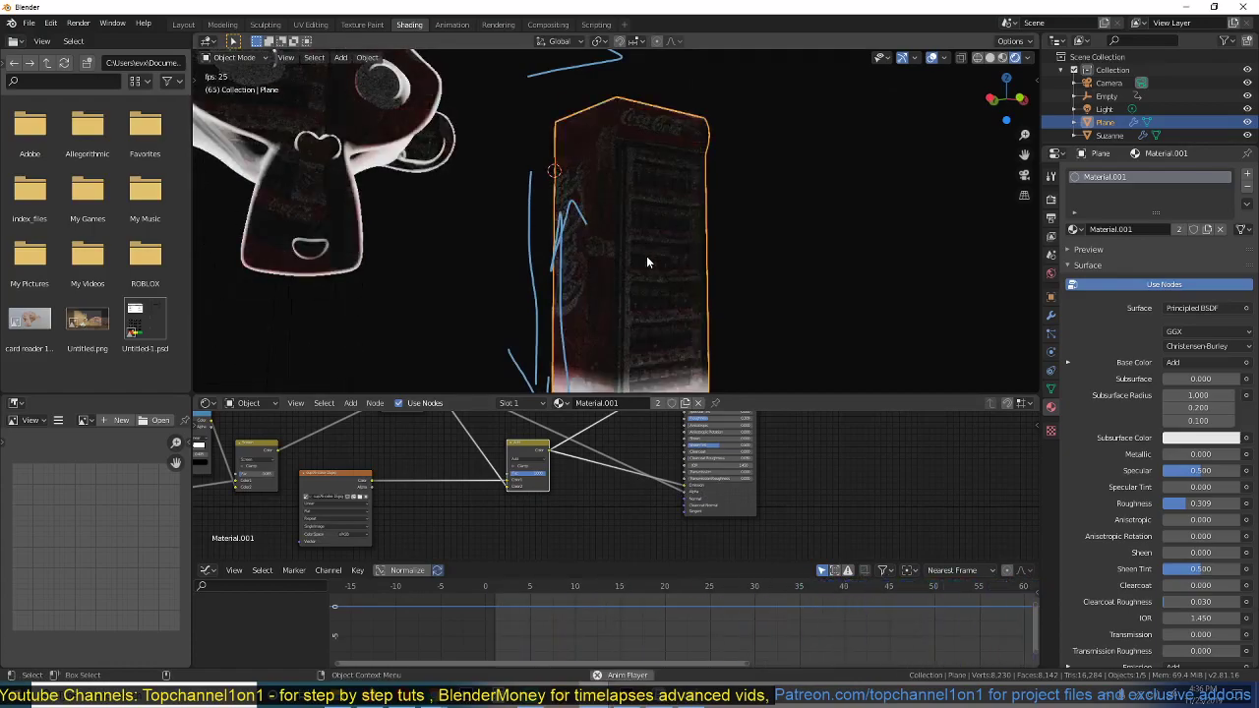
pyautogui.press('space')
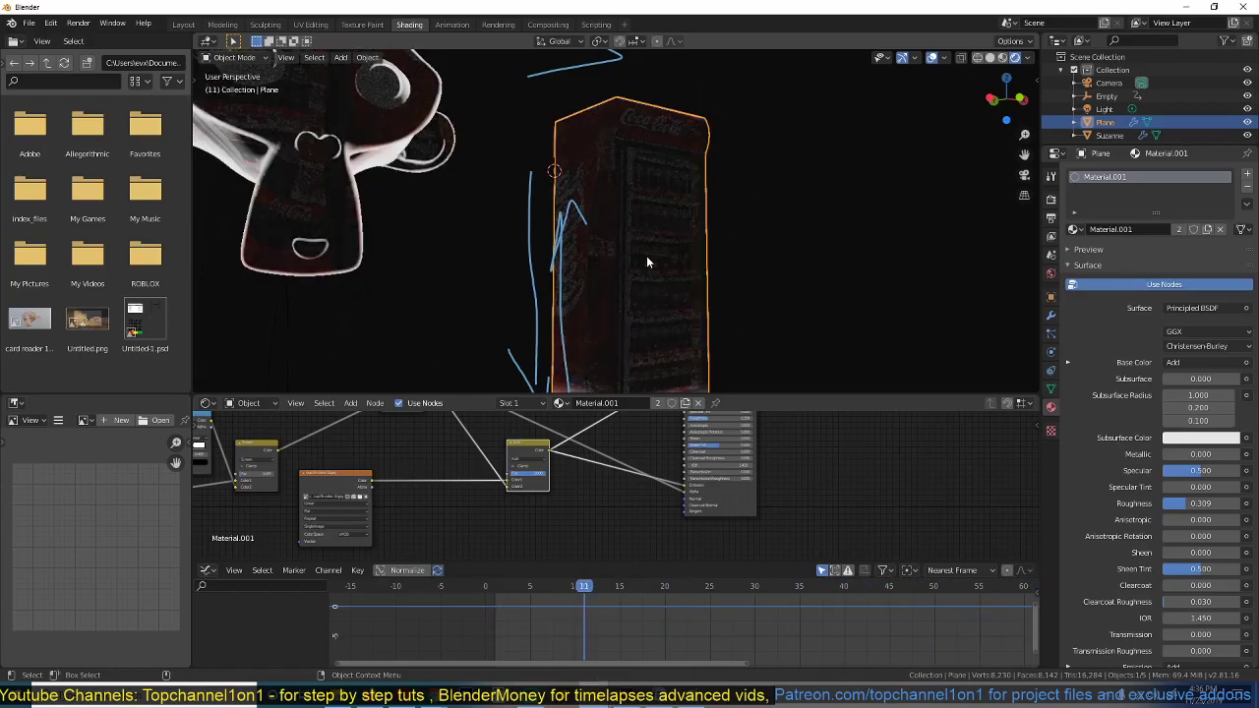
# Insert a Hue/Saturation node on the link between the image texture and the Add node's Color1 input.
pyautogui.scroll(3, 511, 511)
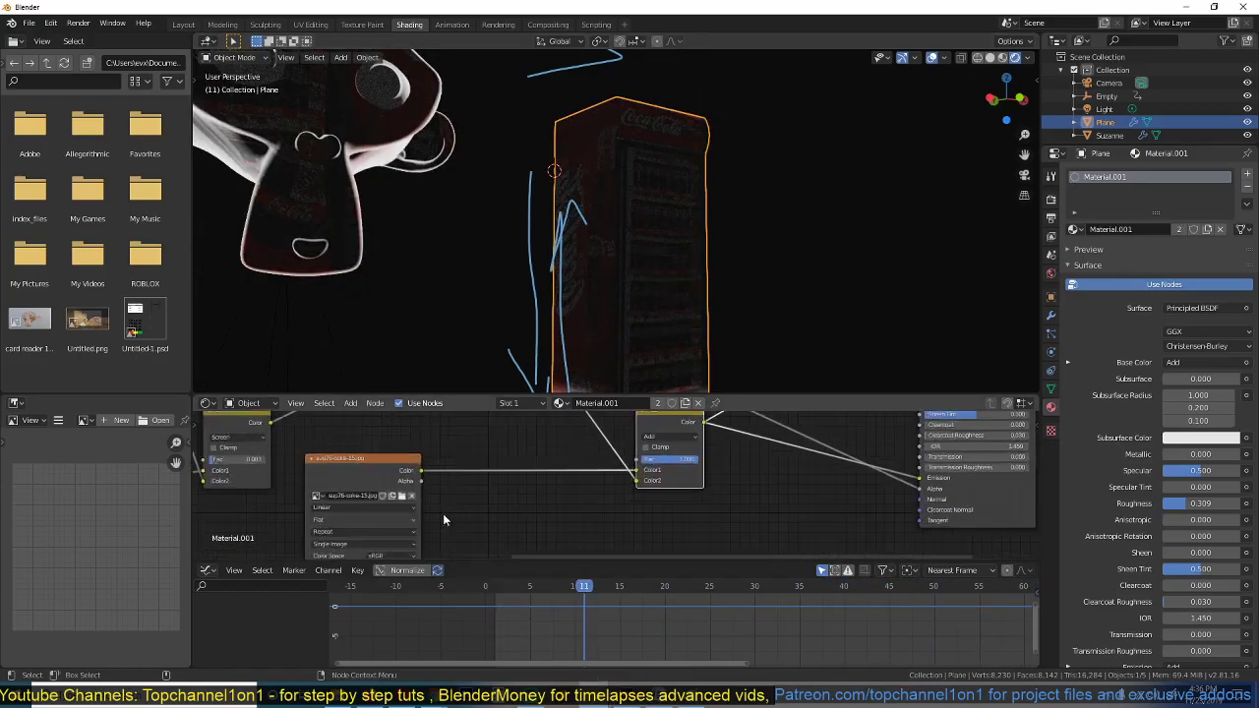
pyautogui.scroll(-2, 382, 474)
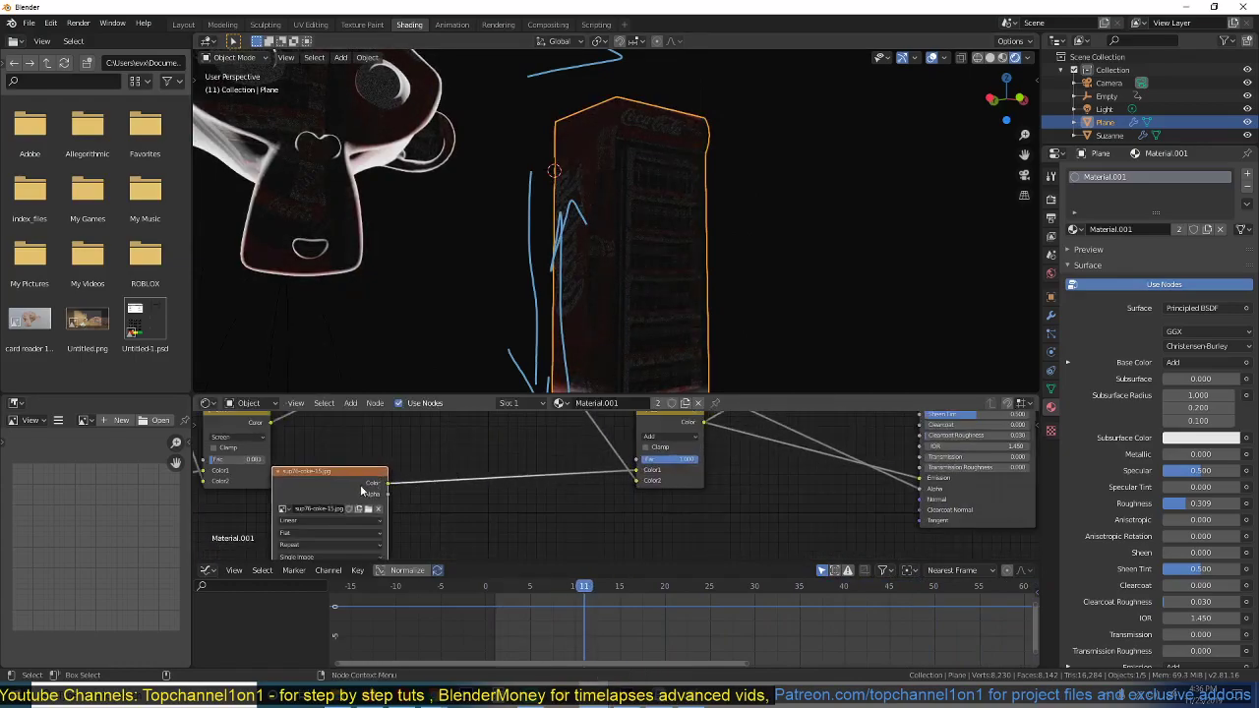
pyautogui.moveTo(693, 476); pyautogui.dragTo(707, 498, button='middle')
pyautogui.click(677, 440)
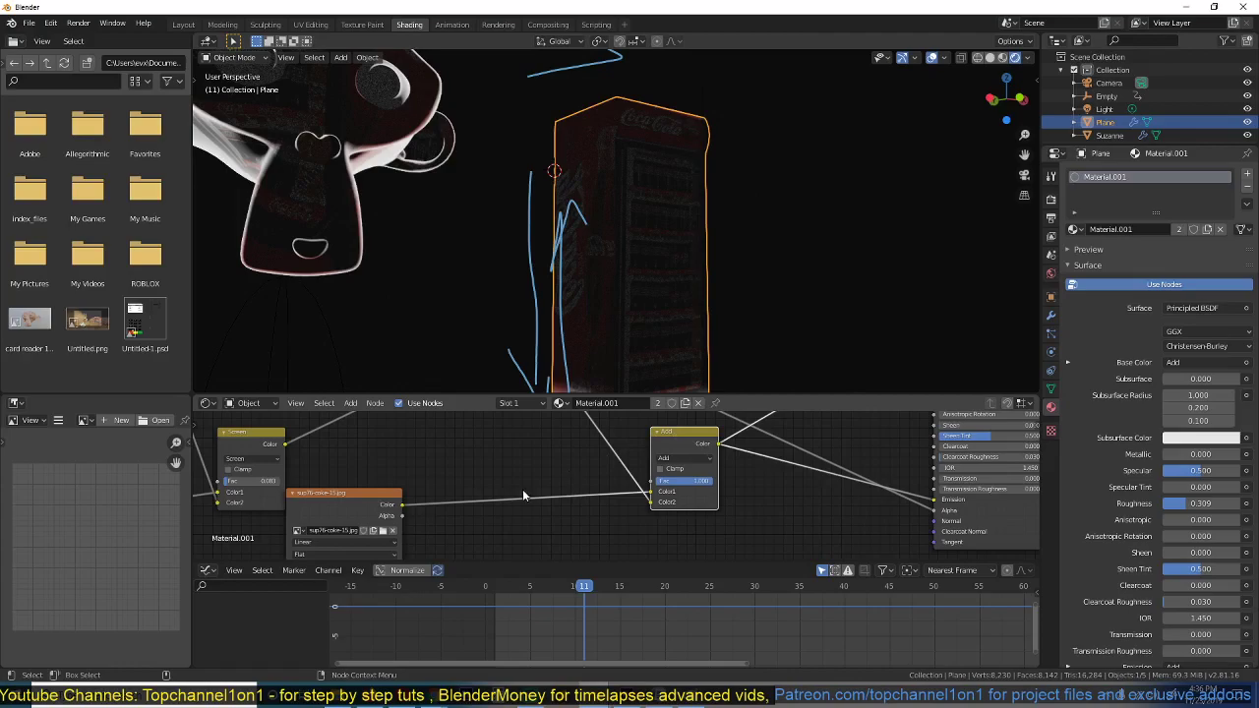
pyautogui.moveTo(522, 496); pyautogui.dragTo(536, 463, button='middle')
pyautogui.hotkey('shift', 'a')
pyautogui.moveTo(488, 461)
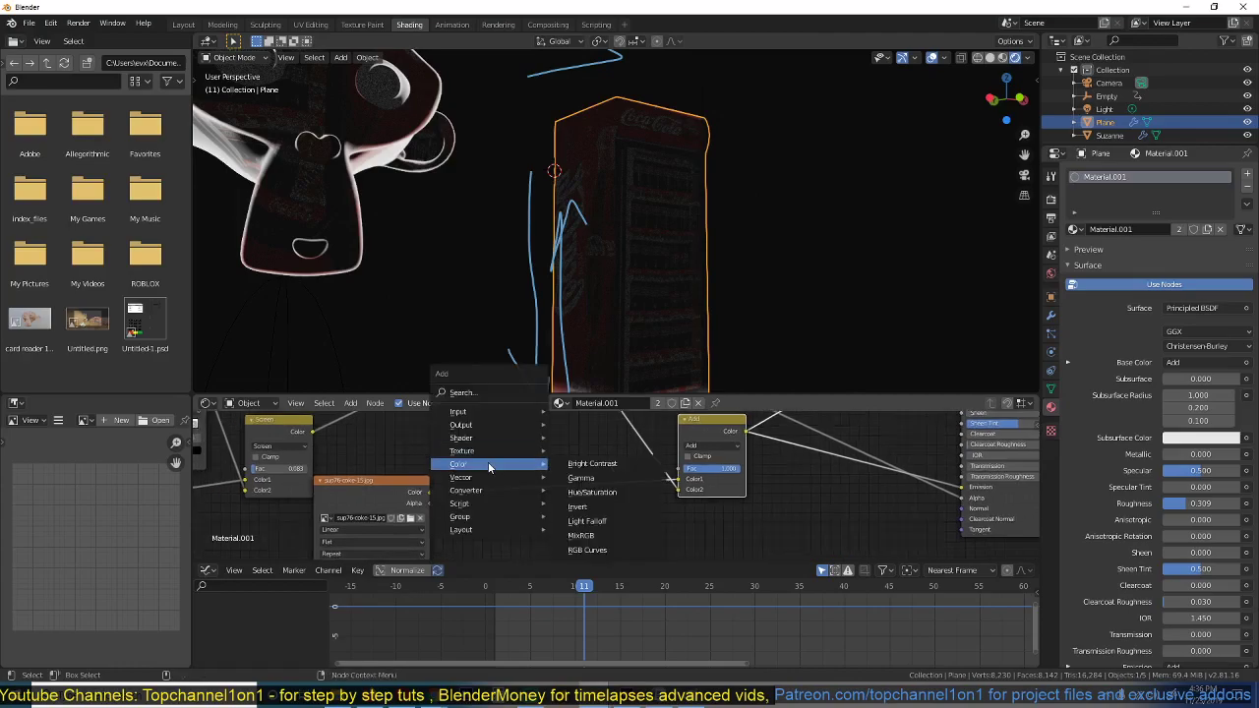
pyautogui.click(599, 493)
pyautogui.click(504, 502)
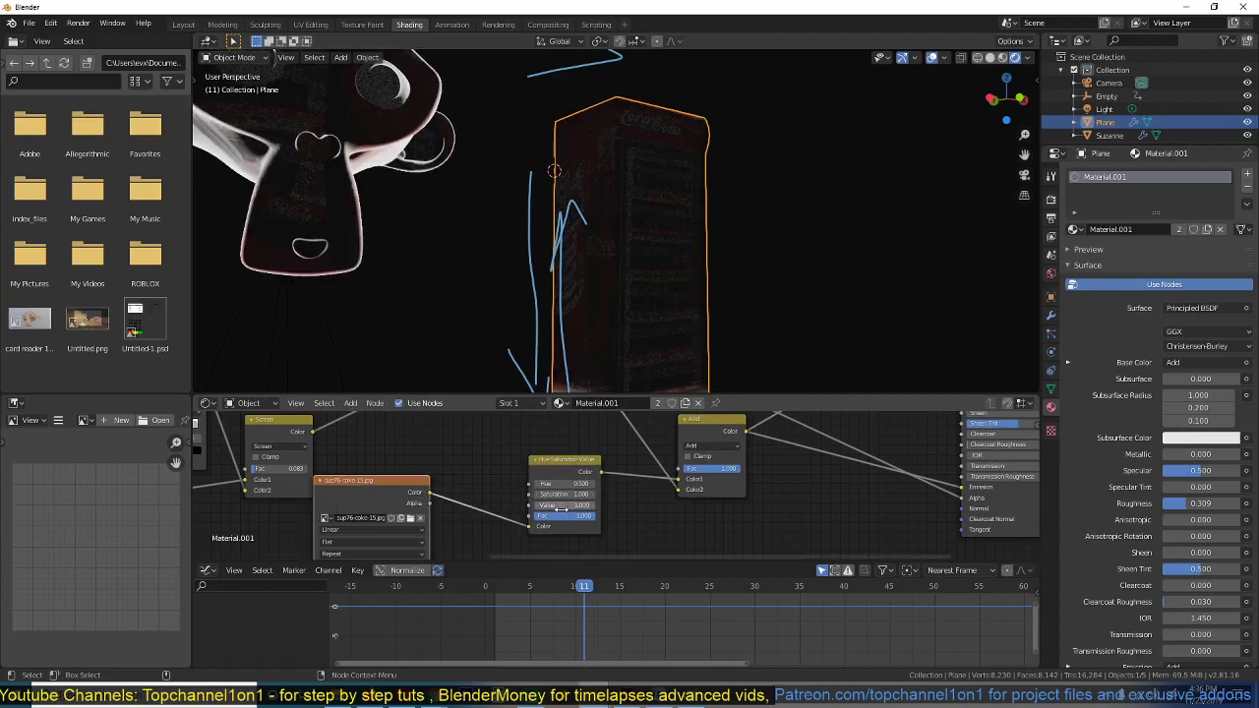
# Raise the Hue Saturation Value node's Value through 2 and 10 to 50 and preview the animation.
pyautogui.moveTo(561, 509); pyautogui.dragTo(630, 509)
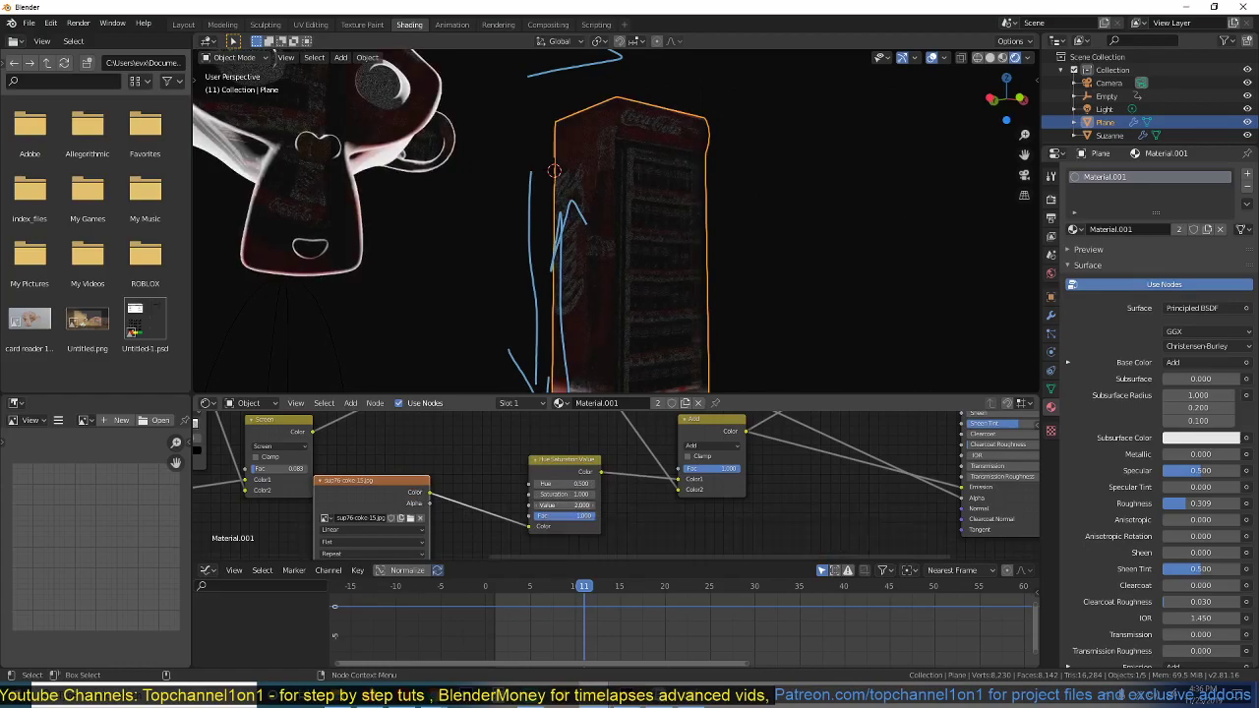
pyautogui.click(576, 504)
pyautogui.press('Return')
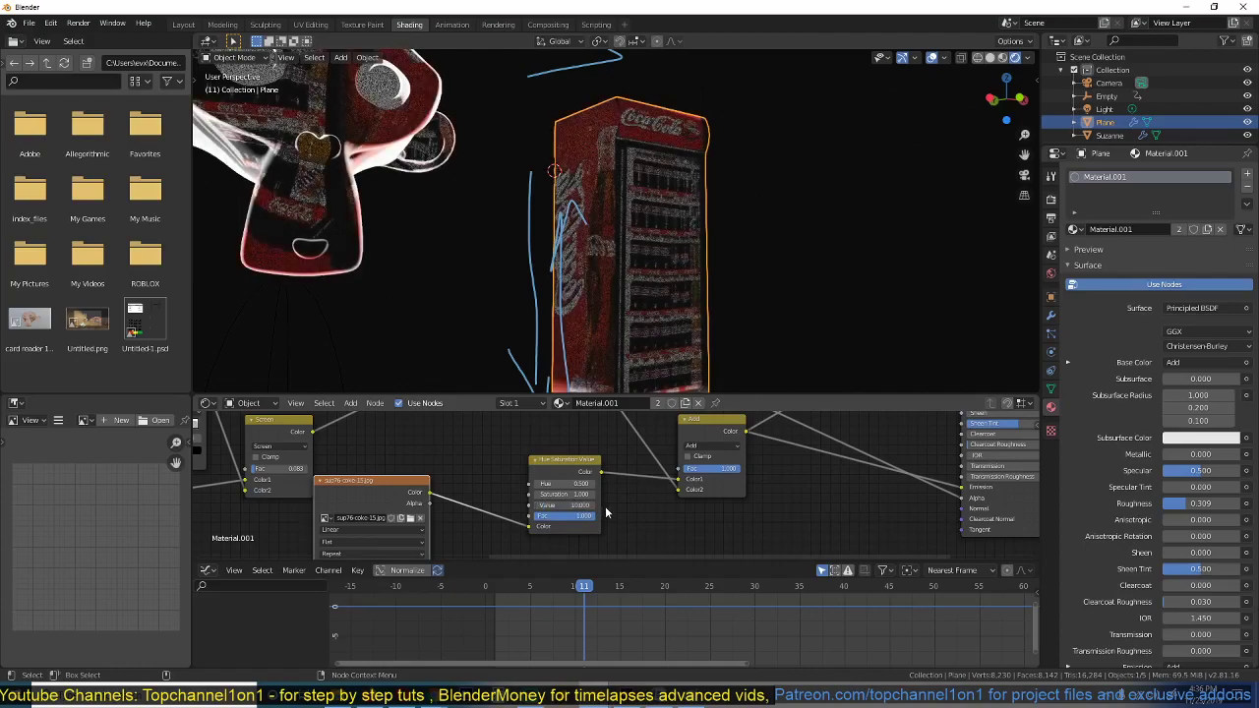
pyautogui.press('Return')
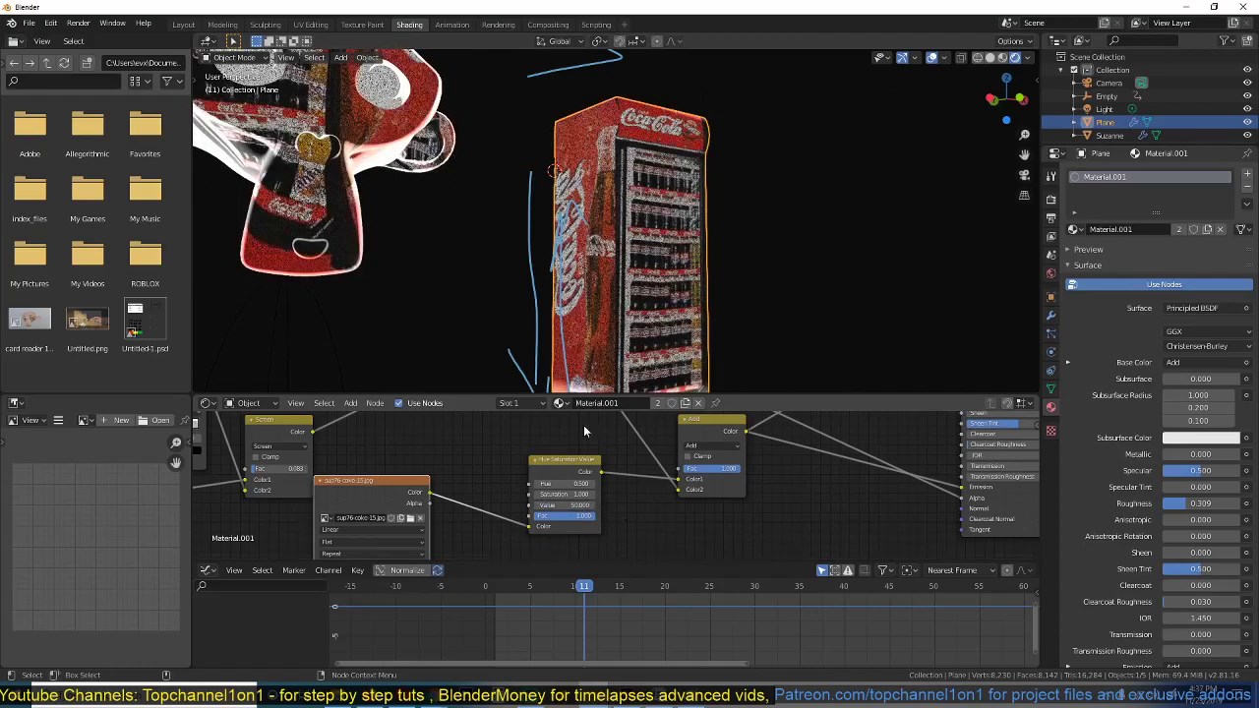
pyautogui.press('space')
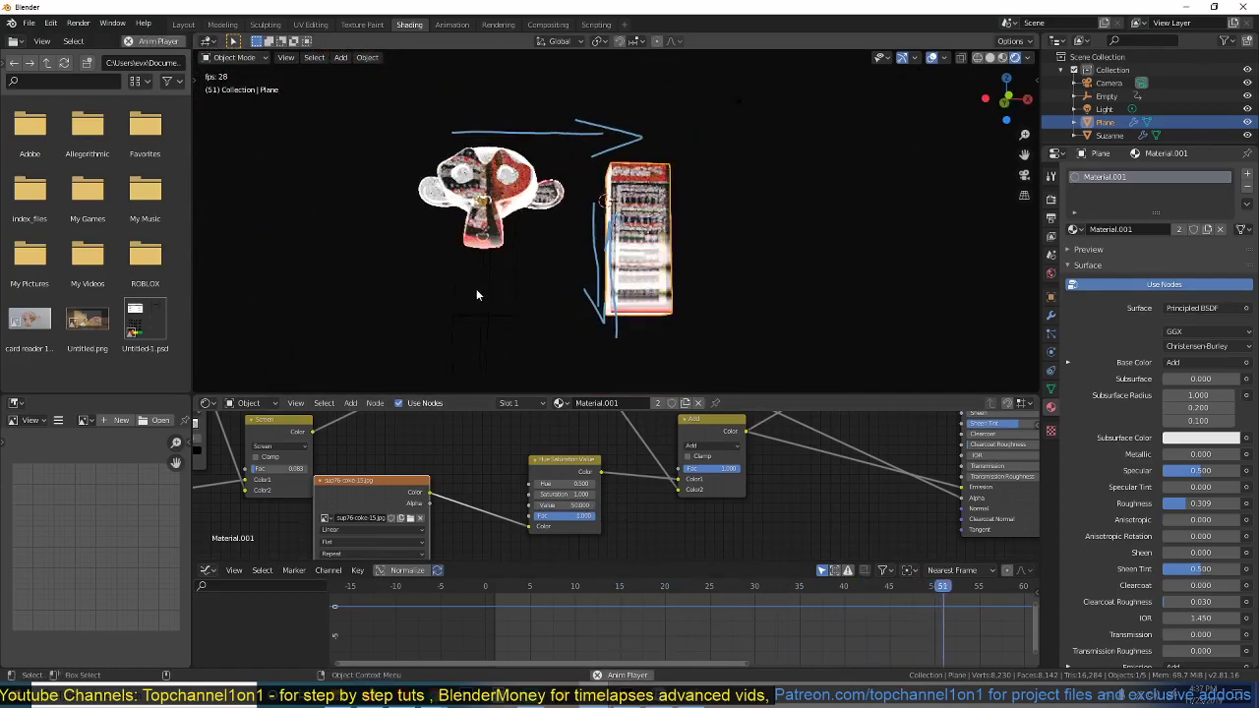
pyautogui.scroll(5, 511, 295)
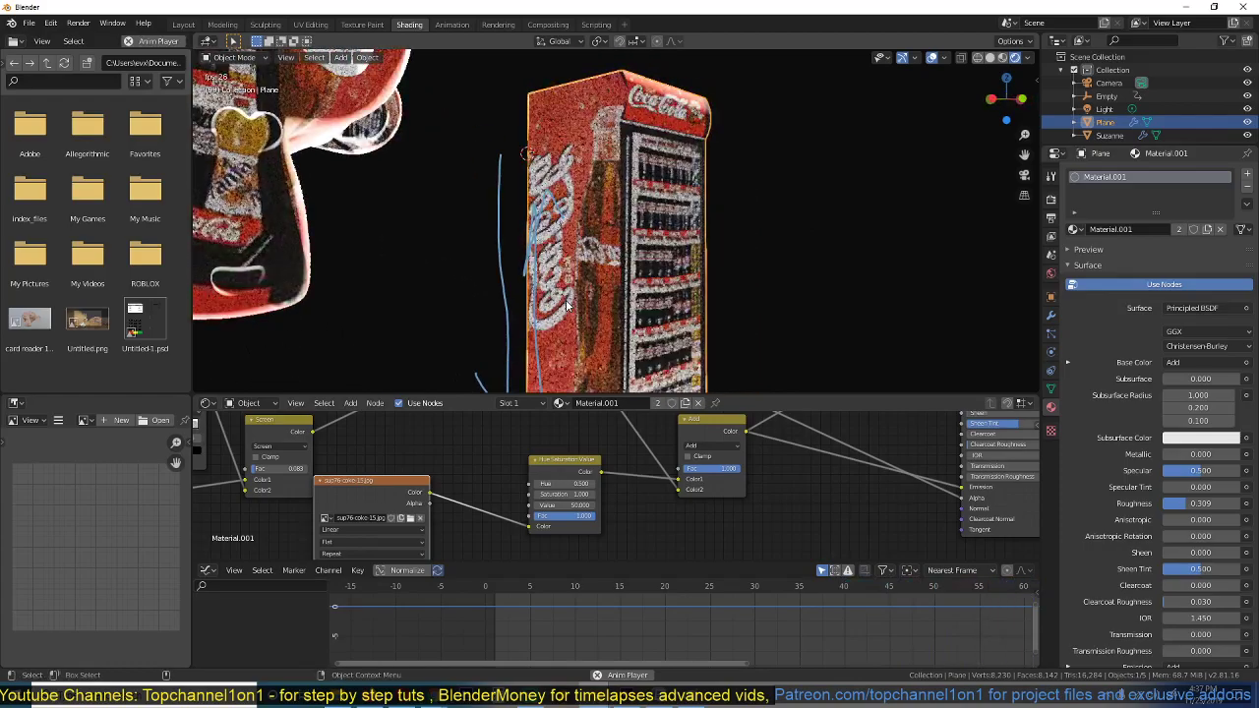
pyautogui.press('space')
pyautogui.moveTo(645, 311); pyautogui.dragTo(626, 313, button='middle')
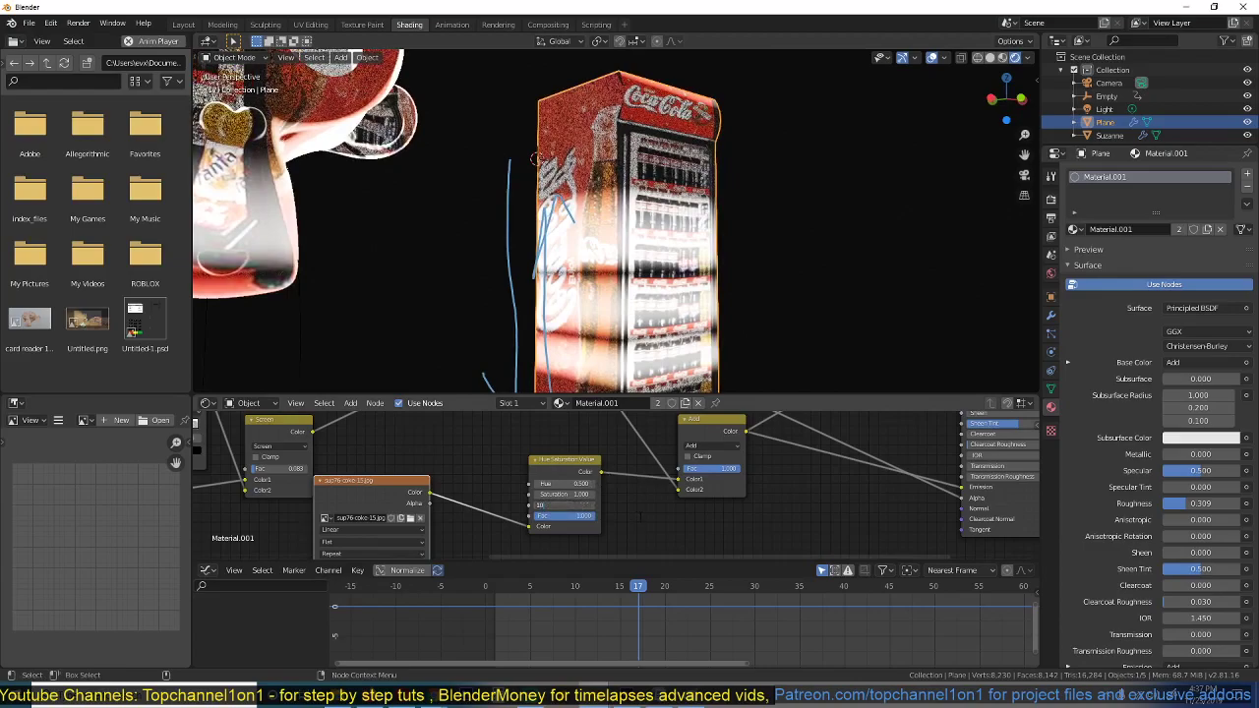
# Lower the Hue Saturation Value node's Value and play a short stretch of the animation.
pyautogui.press('Return')
pyautogui.press('space')
pyautogui.press('space')
# Preview the output of the Screen node that feeds the Add node and examine the nodes leading into it.
pyautogui.scroll(-4, 616, 486)
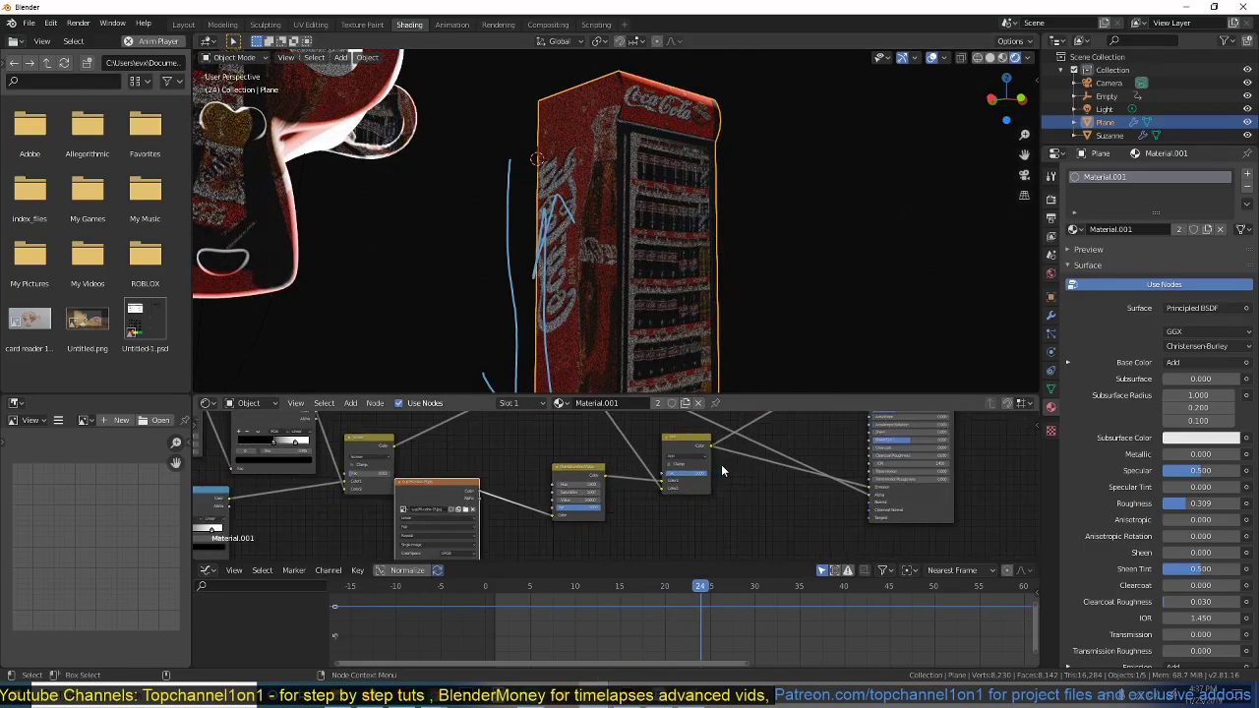
pyautogui.moveTo(723, 463); pyautogui.dragTo(778, 536, button='middle')
pyautogui.keyDown('ctrl'); pyautogui.keyDown('shift'); pyautogui.click(561, 450); pyautogui.keyUp('shift'); pyautogui.keyUp('ctrl')
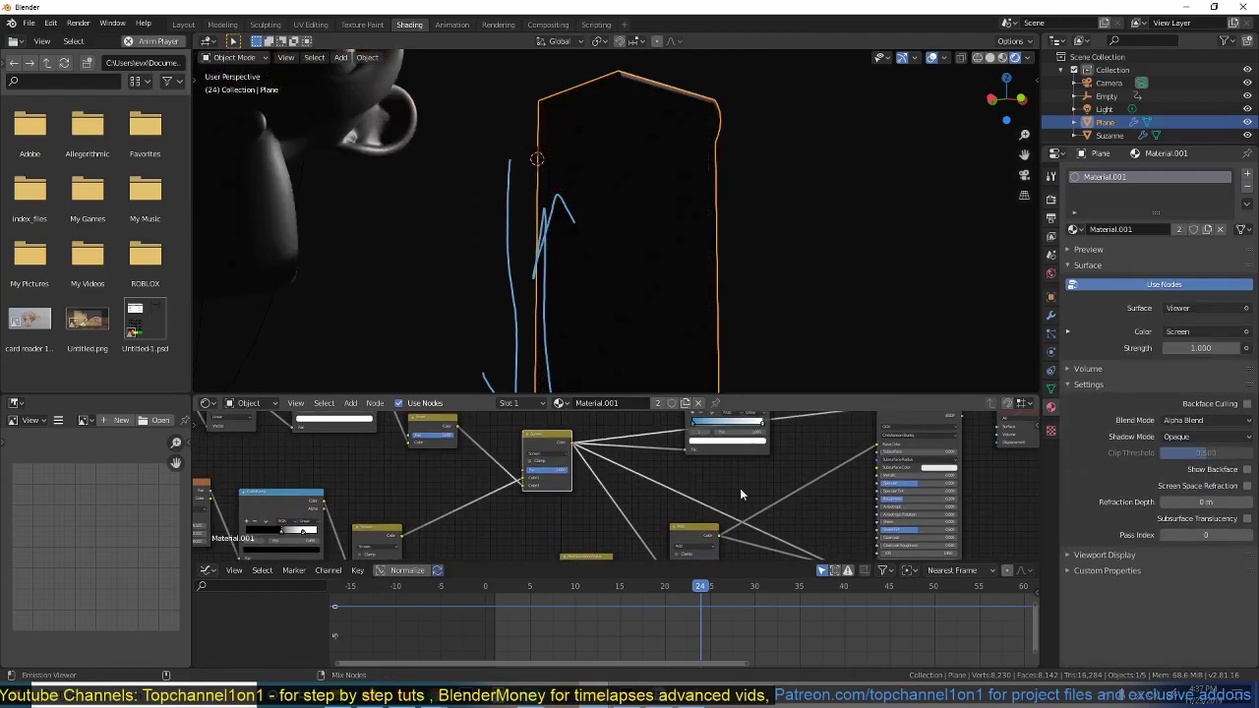
pyautogui.scroll(-2, 741, 488)
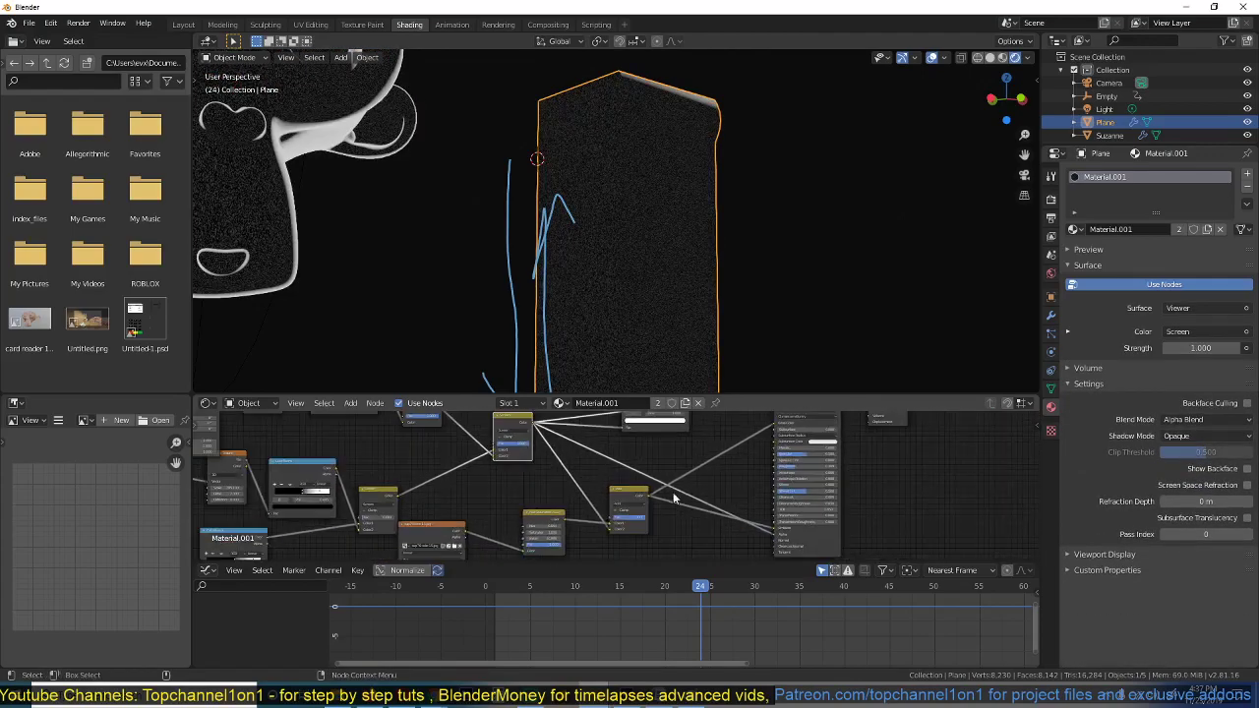
pyautogui.moveTo(674, 496); pyautogui.dragTo(779, 538, button='middle')
pyautogui.moveTo(582, 472); pyautogui.dragTo(738, 513, button='middle')
pyautogui.scroll(2, 634, 474)
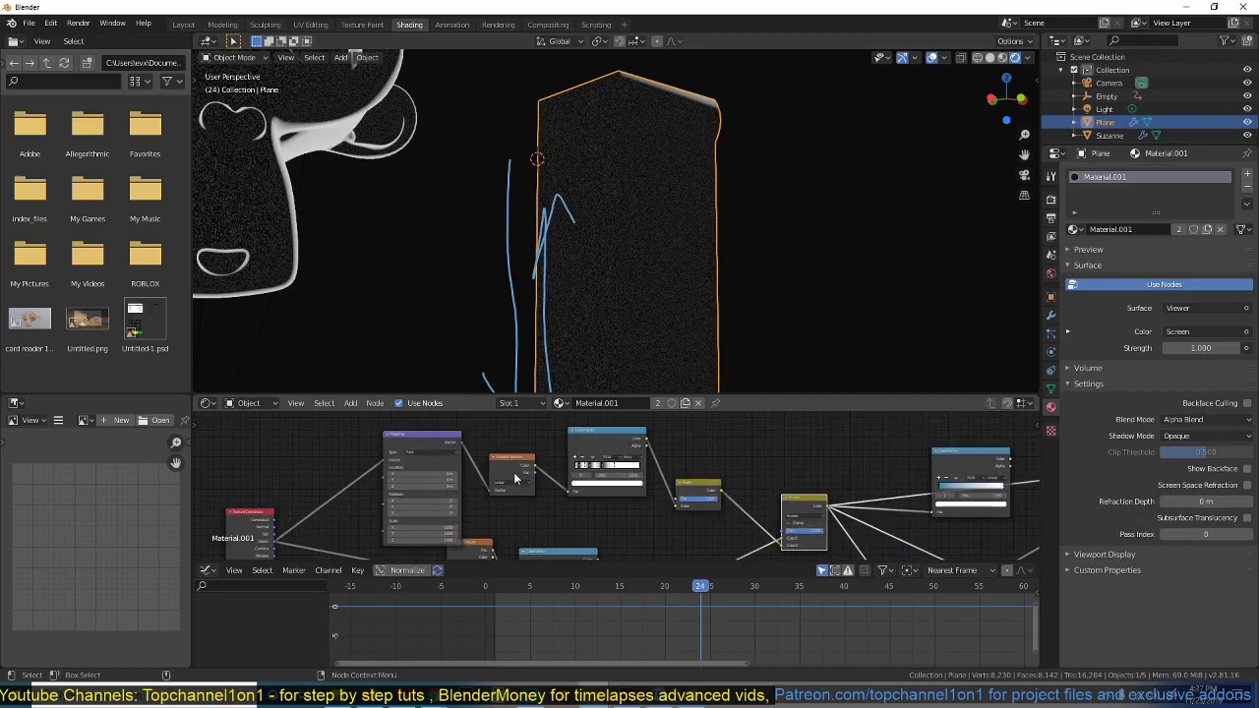
pyautogui.moveTo(551, 483)
pyautogui.mouseDown(button='middle')
pyautogui.moveTo(545, 427)
pyautogui.moveTo(563, 455)
pyautogui.mouseUp(button='middle')
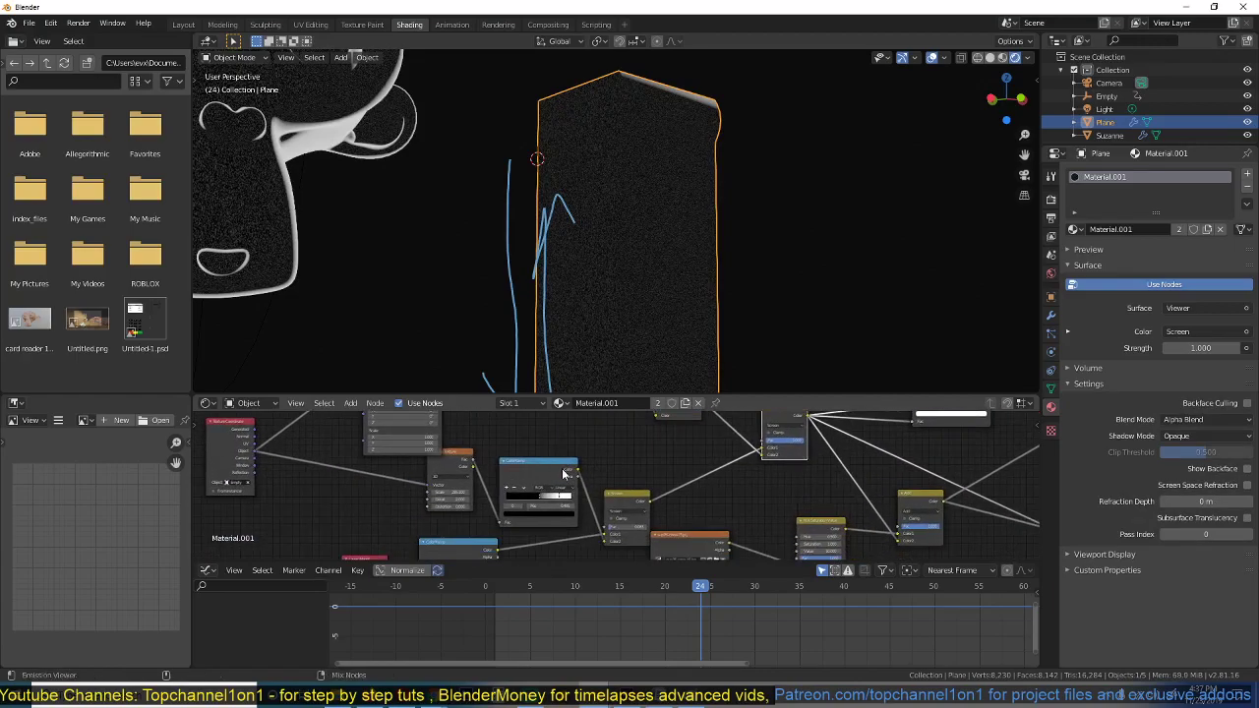
# Preview the ColorRamp fed by the noise texture on both objects and move the noise texture node away from it.
pyautogui.keyDown('ctrl'); pyautogui.keyDown('shift'); pyautogui.click(562, 474); pyautogui.keyUp('shift'); pyautogui.keyUp('ctrl')
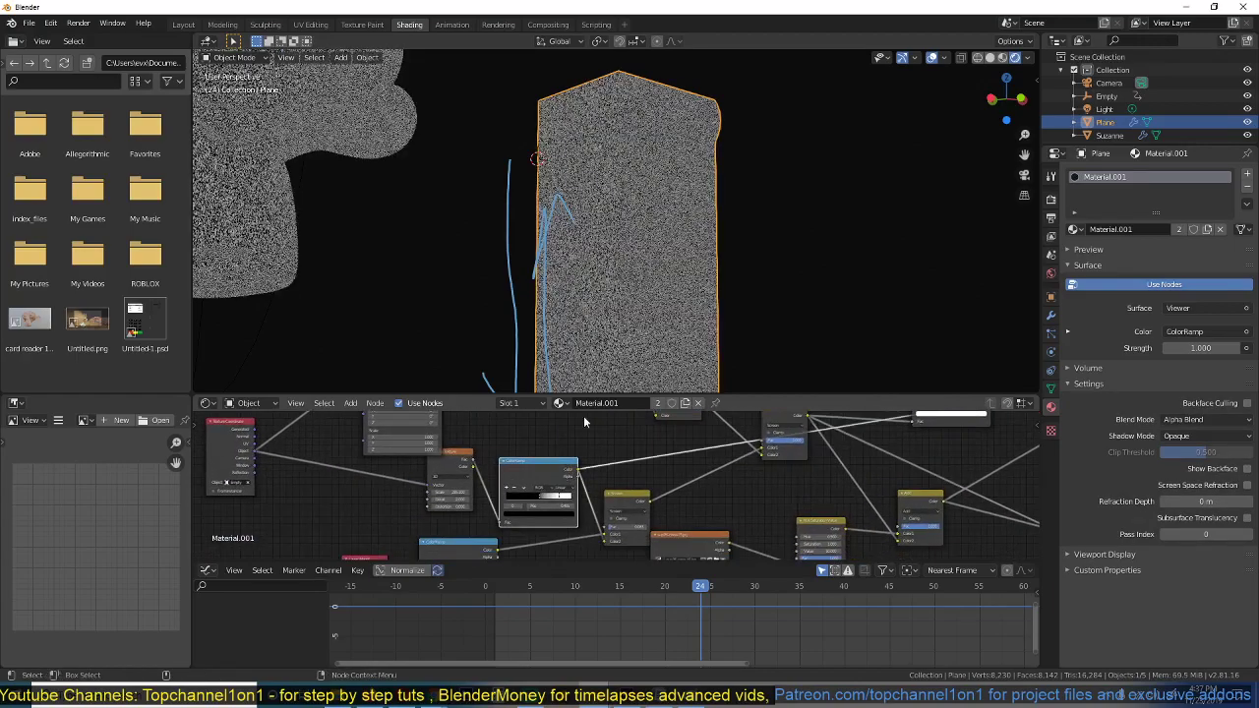
pyautogui.moveTo(674, 303); pyautogui.dragTo(675, 351, button='middle')
pyautogui.scroll(-3, 537, 317)
pyautogui.moveTo(503, 513); pyautogui.dragTo(624, 486, button='middle')
pyautogui.moveTo(565, 443); pyautogui.dragTo(531, 463)
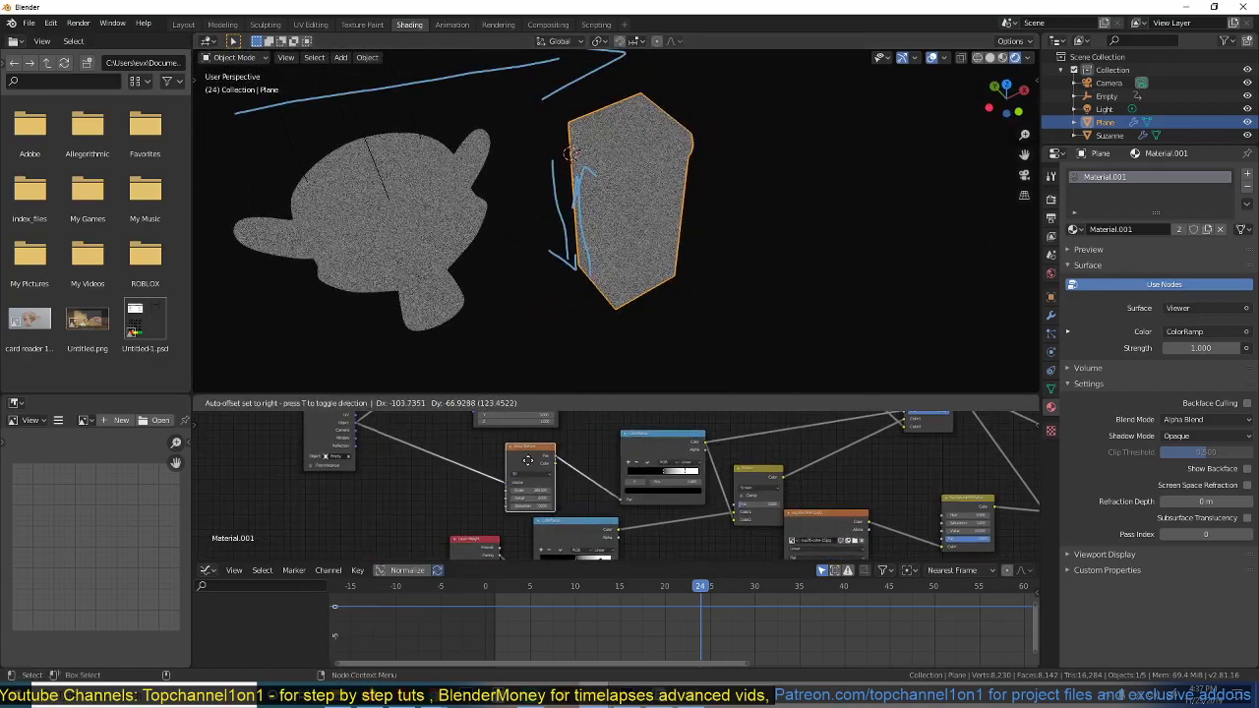
# Preview the ColorRamp fed by the Layer Weight node and examine its edge effect on both objects from several angles.
pyautogui.moveTo(580, 514); pyautogui.dragTo(567, 440, button='middle')
pyautogui.keyDown('ctrl'); pyautogui.keyDown('shift'); pyautogui.click(562, 456); pyautogui.keyUp('shift'); pyautogui.keyUp('ctrl')
pyautogui.keyDown('ctrl'); pyautogui.keyDown('shift'); pyautogui.click(454, 485); pyautogui.keyUp('shift'); pyautogui.keyUp('ctrl')
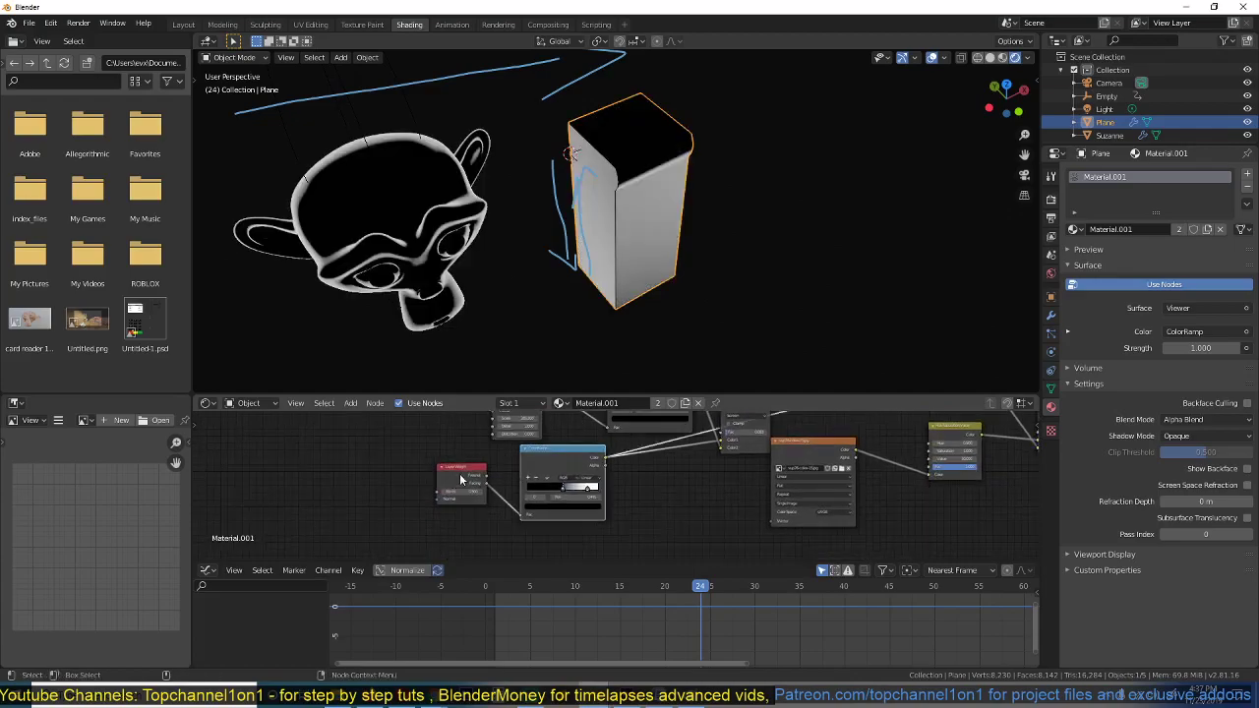
pyautogui.moveTo(531, 207); pyautogui.dragTo(634, 253, button='middle')
pyautogui.moveTo(344, 210); pyautogui.dragTo(392, 206, button='middle')
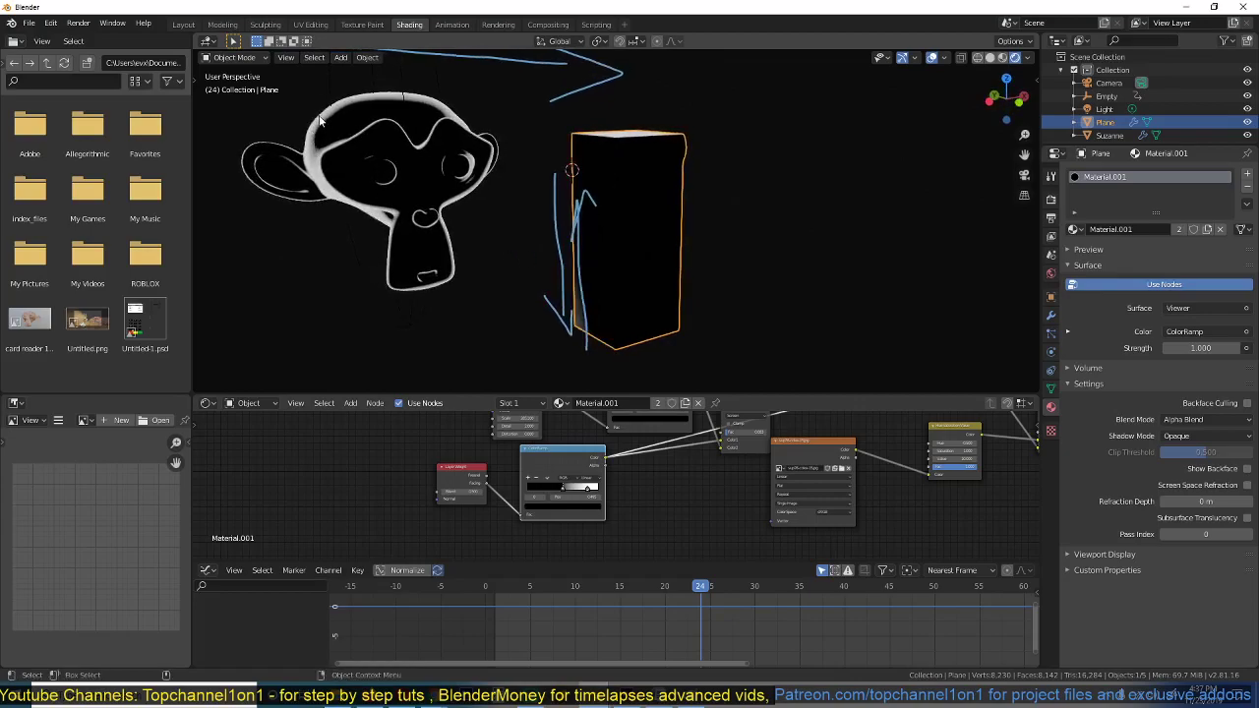
# Preview the Layer Weight node and its ColorRamp, and shift the ramp's black and white stops closer together.
pyautogui.moveTo(590, 465); pyautogui.dragTo(478, 491, button='middle')
pyautogui.keyDown('ctrl'); pyautogui.keyDown('shift'); pyautogui.click(478, 492); pyautogui.keyUp('shift'); pyautogui.keyUp('ctrl')
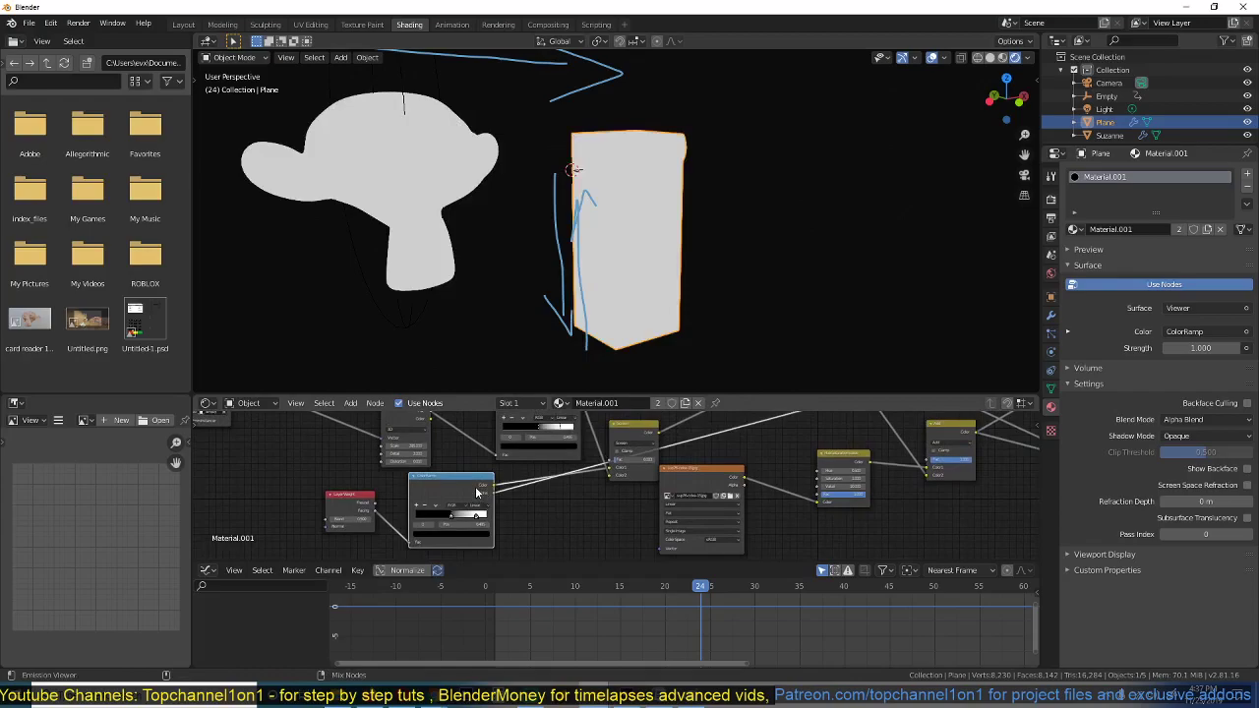
pyautogui.keyDown('ctrl'); pyautogui.keyDown('shift'); pyautogui.click(343, 508); pyautogui.keyUp('shift'); pyautogui.keyUp('ctrl')
pyautogui.keyDown('ctrl'); pyautogui.keyDown('shift'); pyautogui.click(472, 493); pyautogui.keyUp('shift'); pyautogui.keyUp('ctrl')
pyautogui.keyDown('ctrl'); pyautogui.keyDown('shift'); pyautogui.click(473, 493); pyautogui.keyUp('shift'); pyautogui.keyUp('ctrl')
pyautogui.moveTo(500, 499)
pyautogui.mouseDown(button='middle')
pyautogui.moveTo(468, 515)
pyautogui.moveTo(499, 480)
pyautogui.mouseUp(button='middle')
pyautogui.scroll(2, 468, 516)
pyautogui.click(440, 502)
pyautogui.moveTo(440, 503)
pyautogui.mouseDown()
pyautogui.moveTo(407, 505)
pyautogui.moveTo(443, 500)
pyautogui.moveTo(427, 504)
pyautogui.mouseUp()
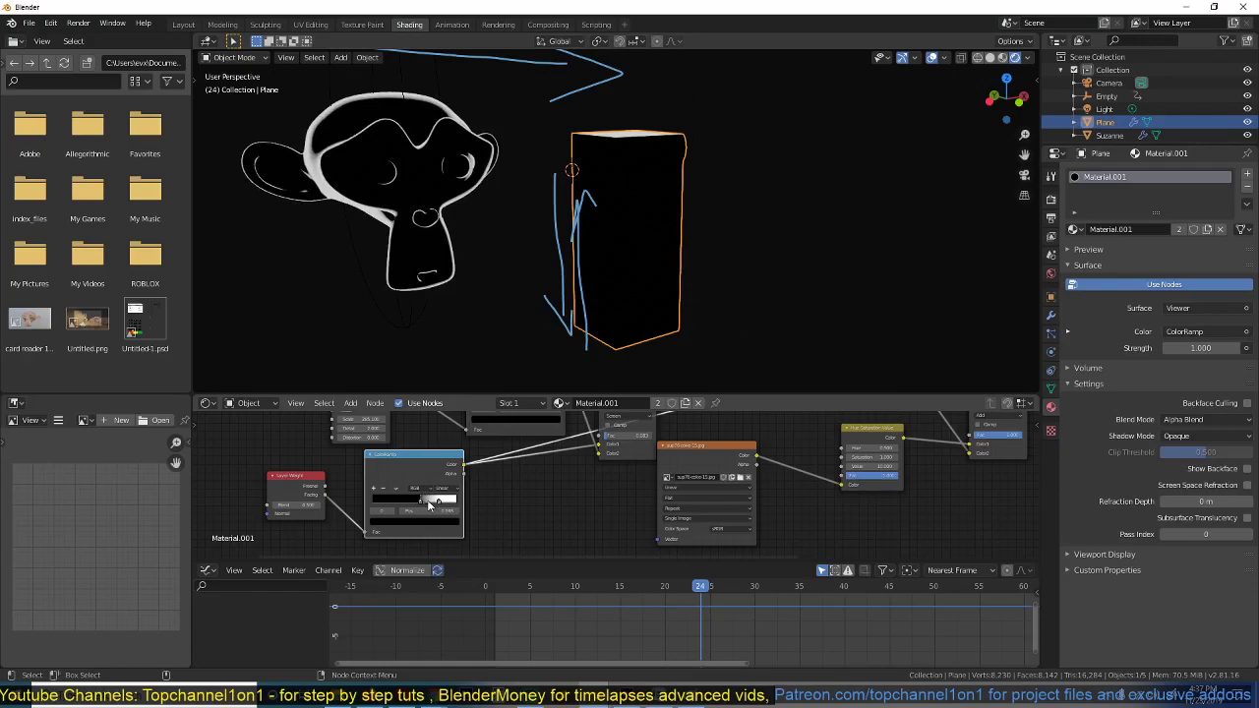
# Move the Layer Weight's ColorRamp slightly lower, preview the Screen node it feeds and set that node's Fac to 0.076.
pyautogui.moveTo(586, 481); pyautogui.dragTo(473, 509, button='middle')
pyautogui.moveTo(340, 498); pyautogui.dragTo(335, 511)
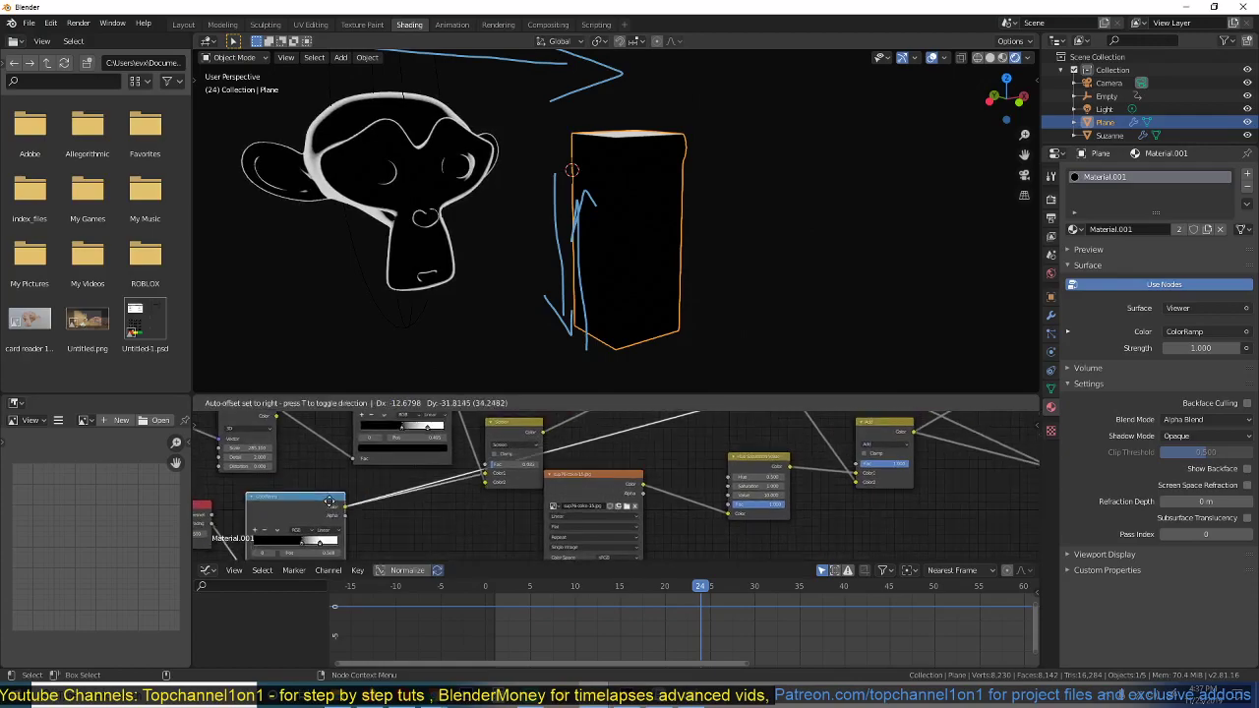
pyautogui.keyDown('ctrl'); pyautogui.keyDown('shift'); pyautogui.click(508, 439); pyautogui.keyUp('shift'); pyautogui.keyUp('ctrl')
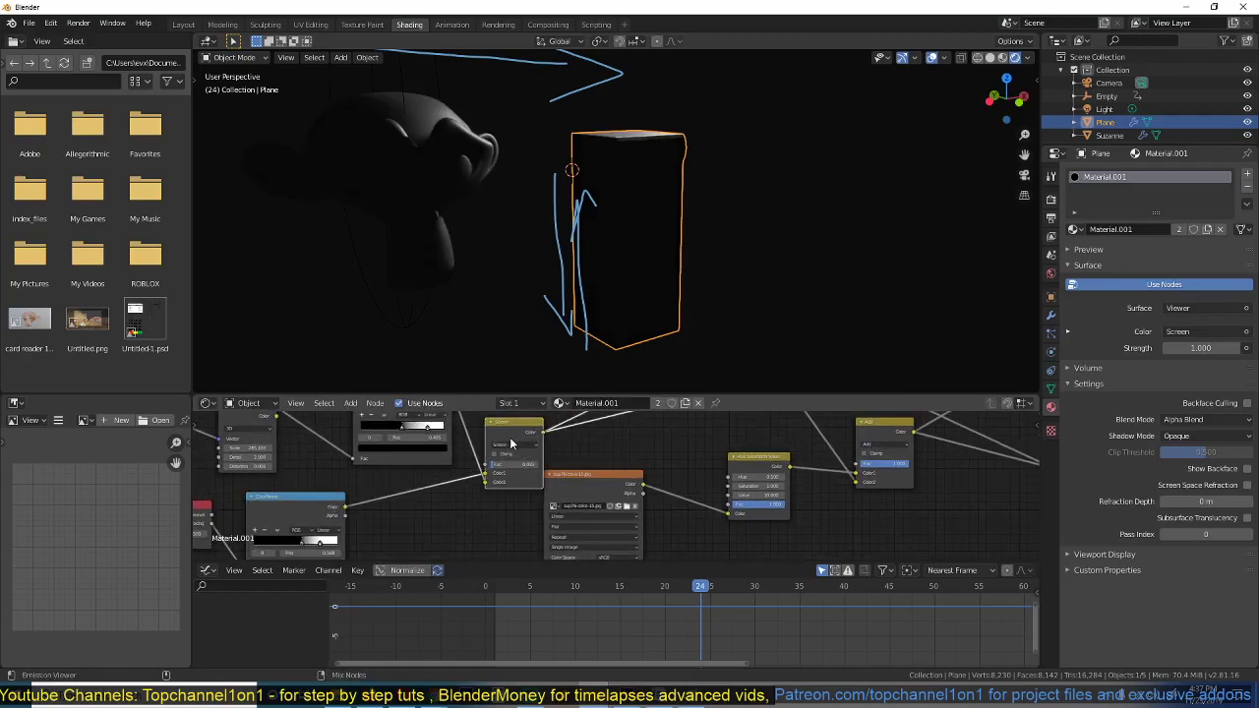
pyautogui.scroll(3, 487, 484)
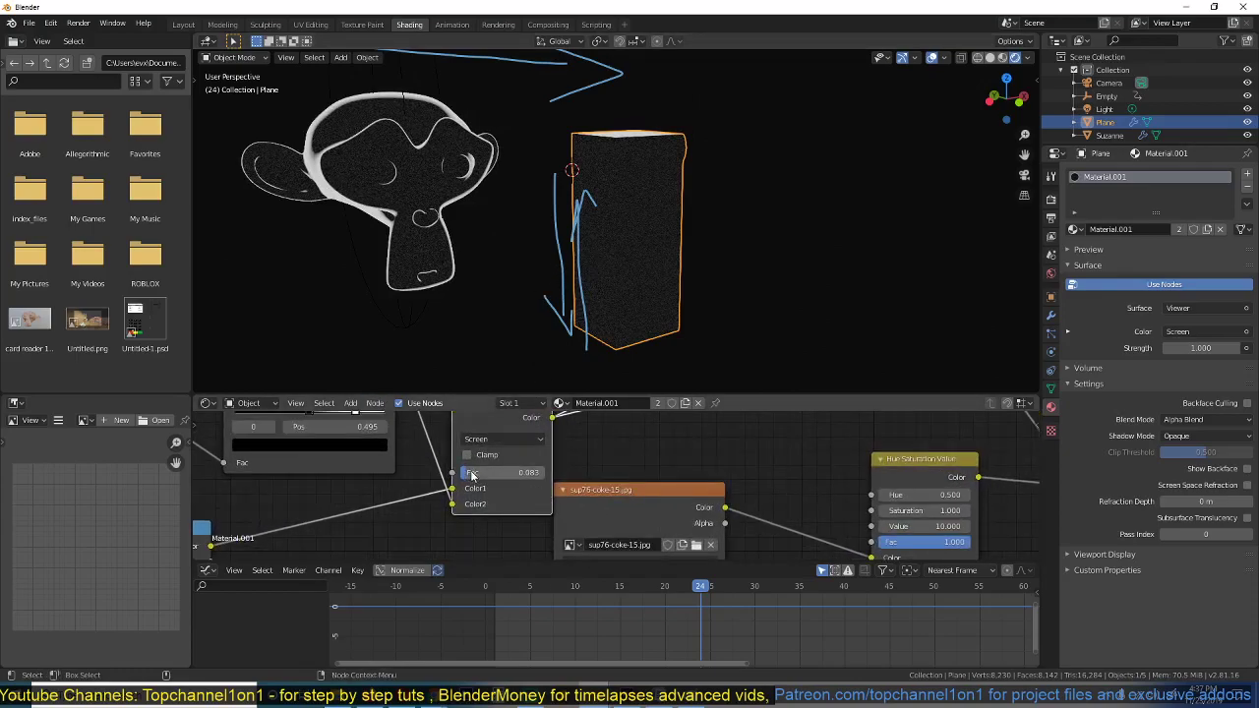
pyautogui.moveTo(471, 476); pyautogui.dragTo(463, 476)
# Set the black stop of the noise texture's ColorRamp to position 0.627 and inspect the speckles on both objects up close.
pyautogui.scroll(5, 515, 516)
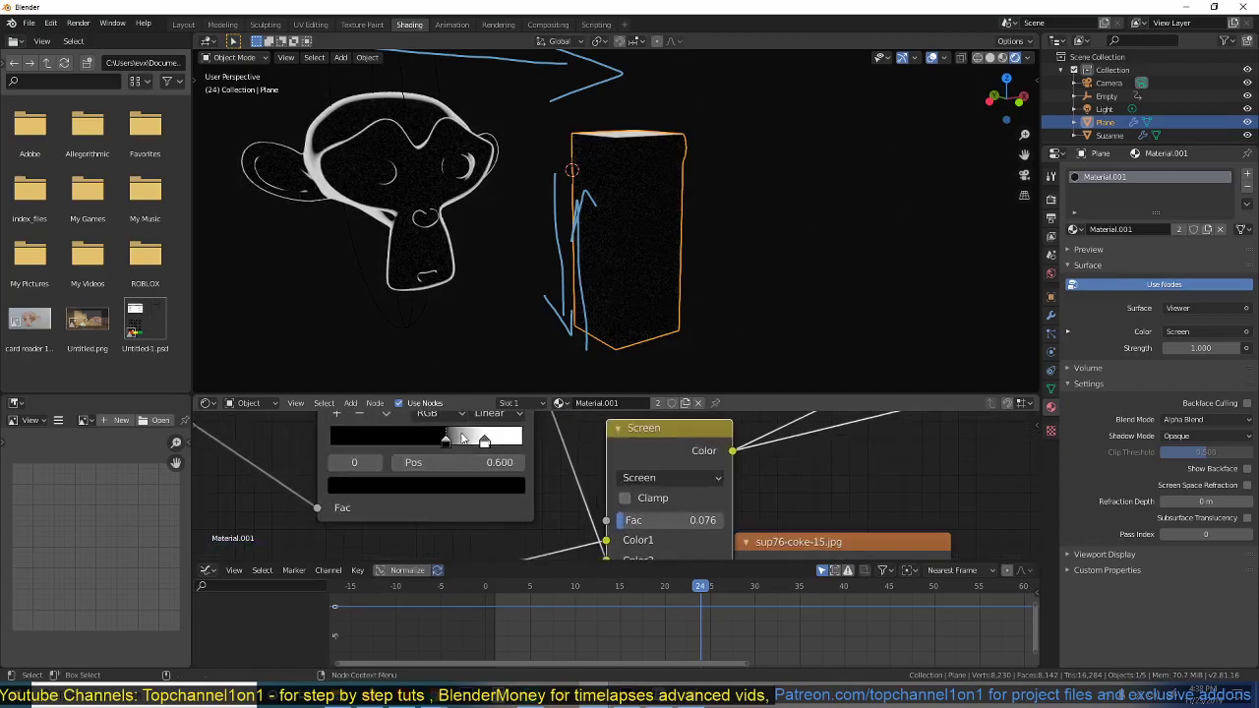
pyautogui.scroll(4, 485, 258)
pyautogui.keyDown('shift'); pyautogui.moveTo(454, 289); pyautogui.dragTo(690, 347, button='middle'); pyautogui.keyUp('shift')
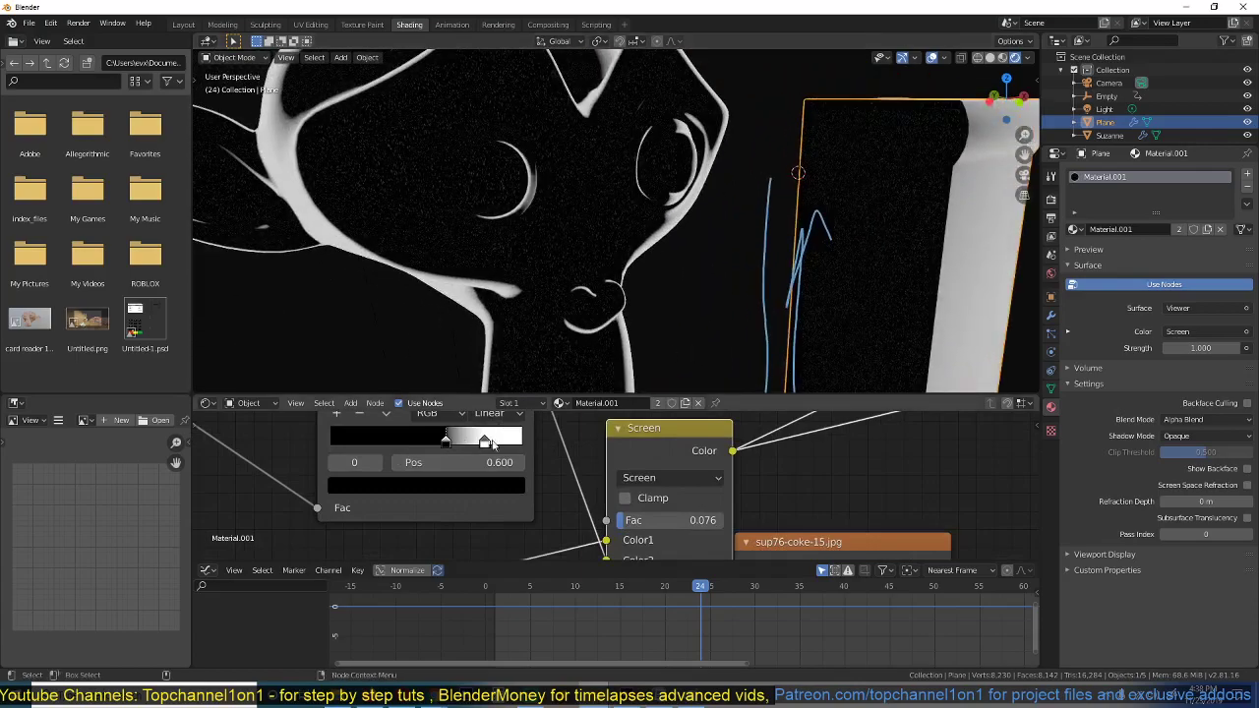
pyautogui.moveTo(484, 444); pyautogui.dragTo(450, 442)
pyautogui.scroll(-4, 495, 284)
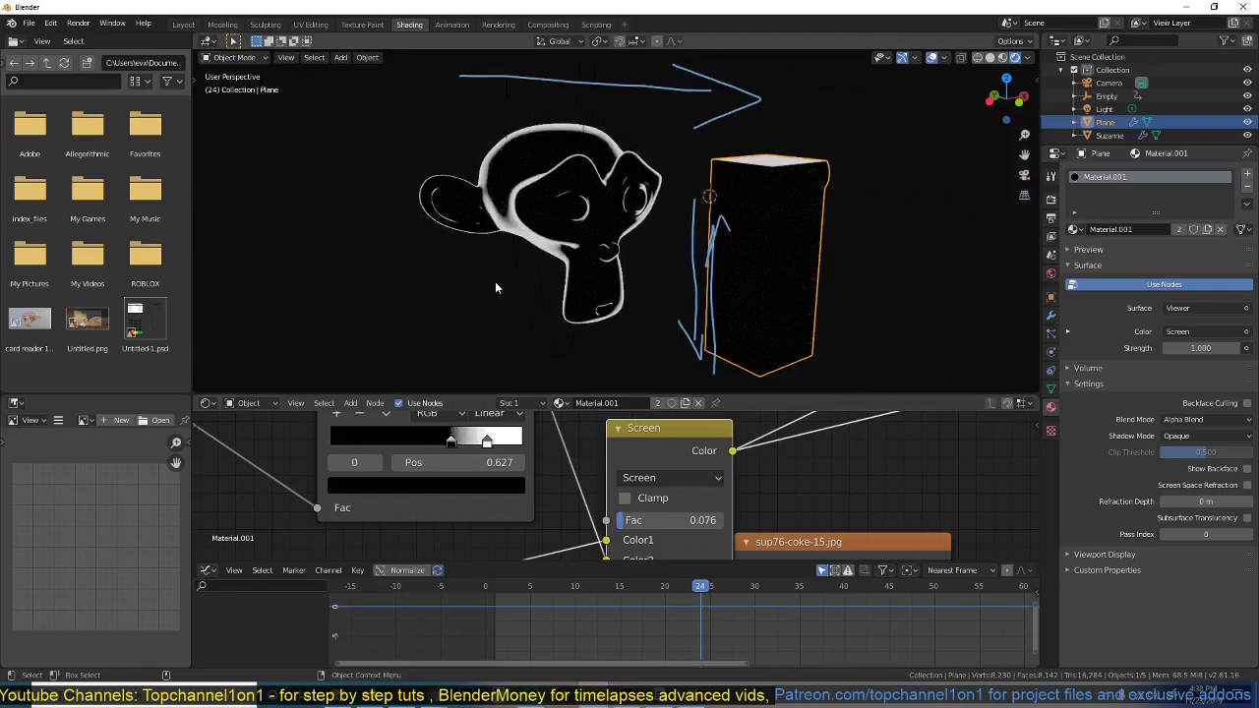
pyautogui.moveTo(495, 283); pyautogui.dragTo(450, 259, button='middle')
pyautogui.scroll(2, 452, 260)
pyautogui.moveTo(576, 324); pyautogui.dragTo(644, 339, button='middle')
# Preview the Screen node fed by the Invert node and play a stretch of the animation to examine the moving bands.
pyautogui.moveTo(854, 490); pyautogui.dragTo(586, 469, button='middle')
pyautogui.scroll(-6, 586, 474)
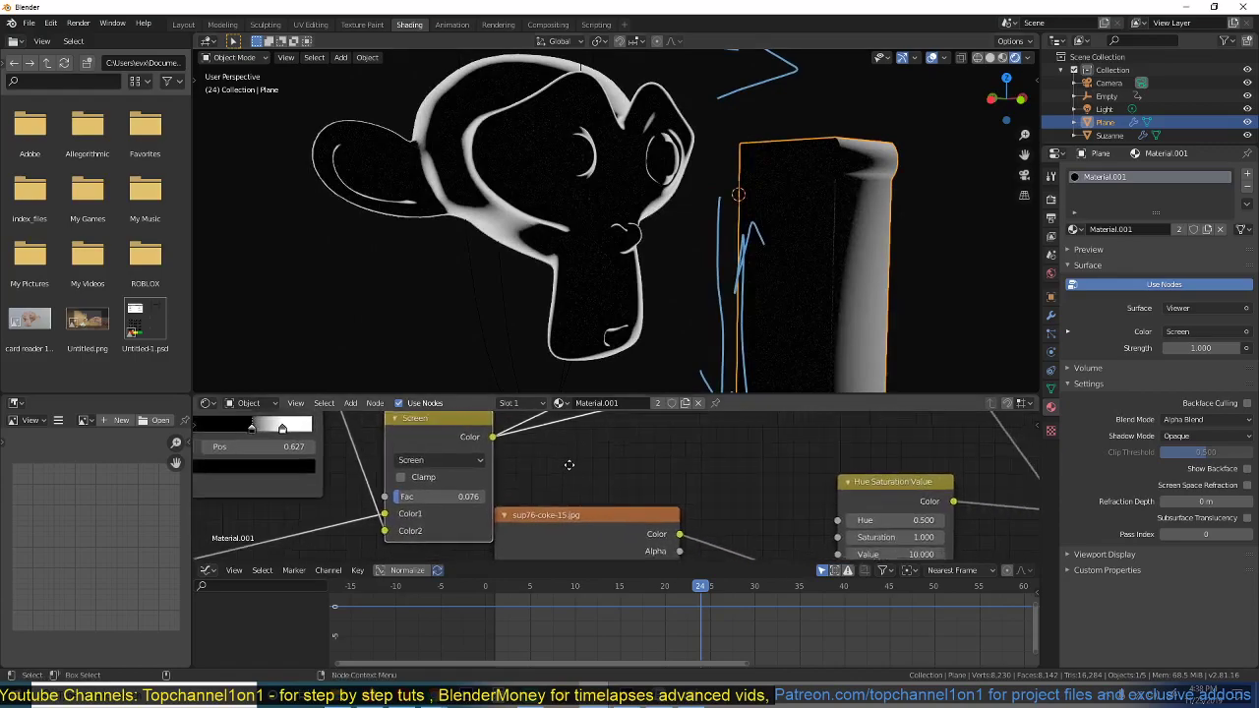
pyautogui.scroll(-1, 589, 482)
pyautogui.scroll(-1, 643, 450)
pyautogui.moveTo(682, 434); pyautogui.dragTo(510, 576, button='middle')
pyautogui.keyDown('ctrl'); pyautogui.keyDown('shift'); pyautogui.click(551, 466); pyautogui.keyUp('shift'); pyautogui.keyUp('ctrl')
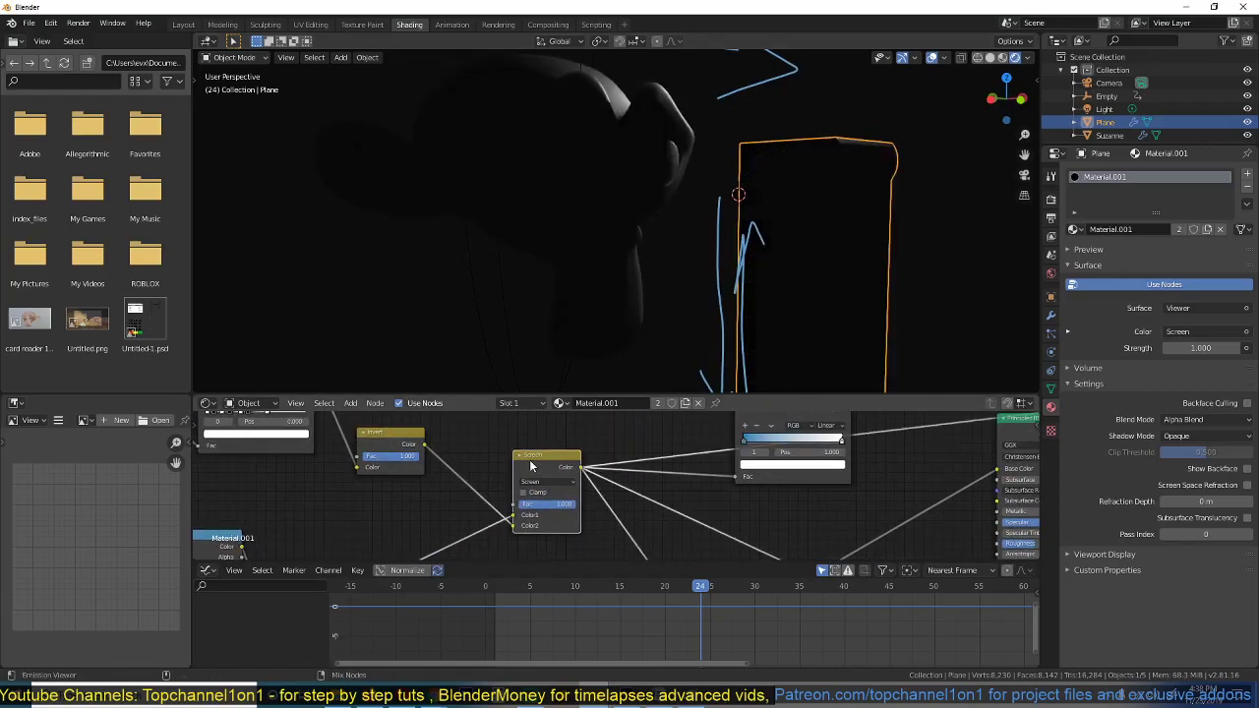
pyautogui.press('space')
pyautogui.press('space')
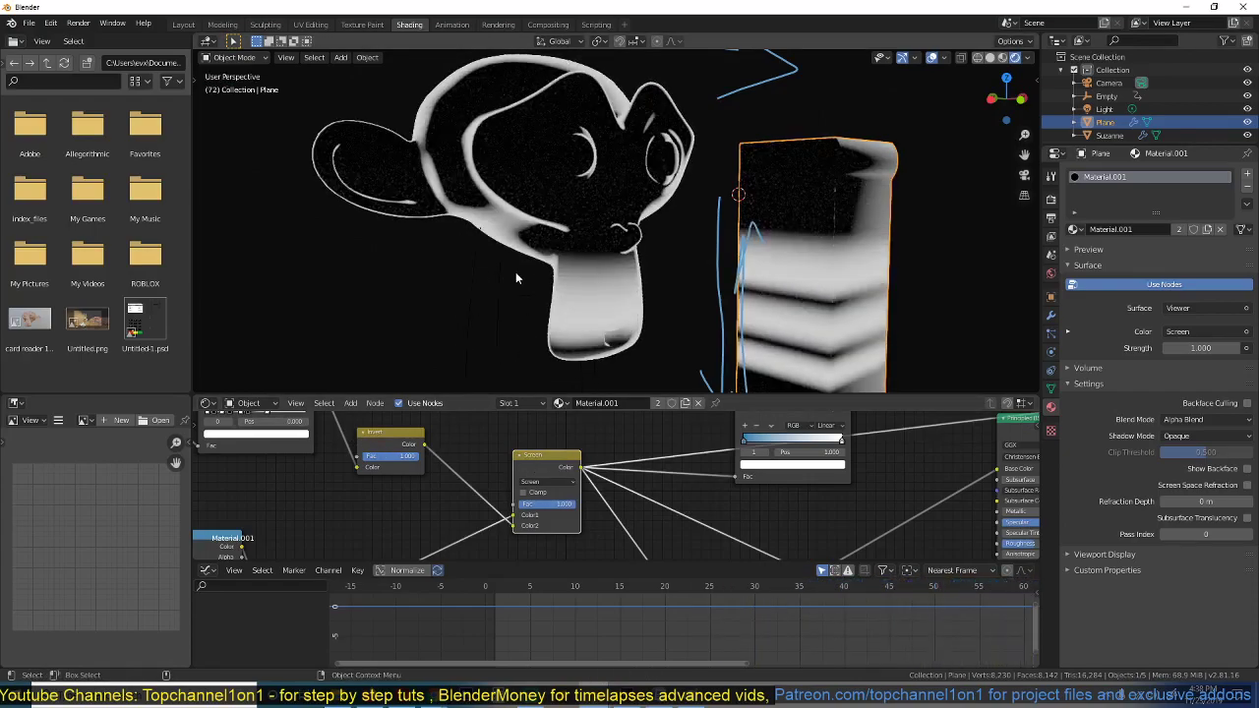
# Move the blue-to-white ColorRamp node higher, away from the links leaving the Screen node.
pyautogui.moveTo(864, 486); pyautogui.dragTo(621, 546, button='middle')
pyautogui.moveTo(564, 456); pyautogui.dragTo(560, 387)
pyautogui.moveTo(584, 523); pyautogui.dragTo(591, 413, button='middle')
# Connect the Principled BSDF back to the Material Output and play the animation with the full hologram material.
pyautogui.scroll(-4, 597, 513)
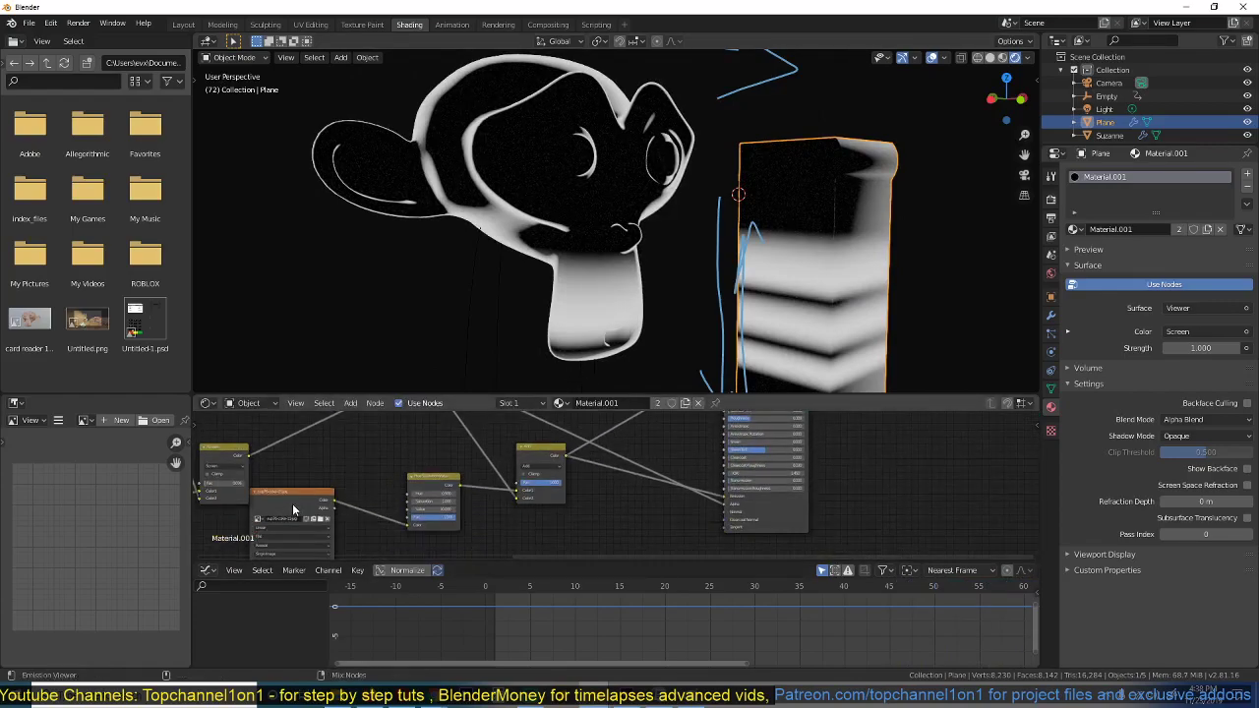
pyautogui.moveTo(503, 498); pyautogui.dragTo(417, 560, button='middle')
pyautogui.moveTo(654, 370); pyautogui.dragTo(590, 371, button='middle')
pyautogui.moveTo(591, 475); pyautogui.dragTo(546, 539, button='middle')
pyautogui.keyDown('ctrl'); pyautogui.keyDown('shift'); pyautogui.click(652, 471); pyautogui.keyUp('shift'); pyautogui.keyUp('ctrl')
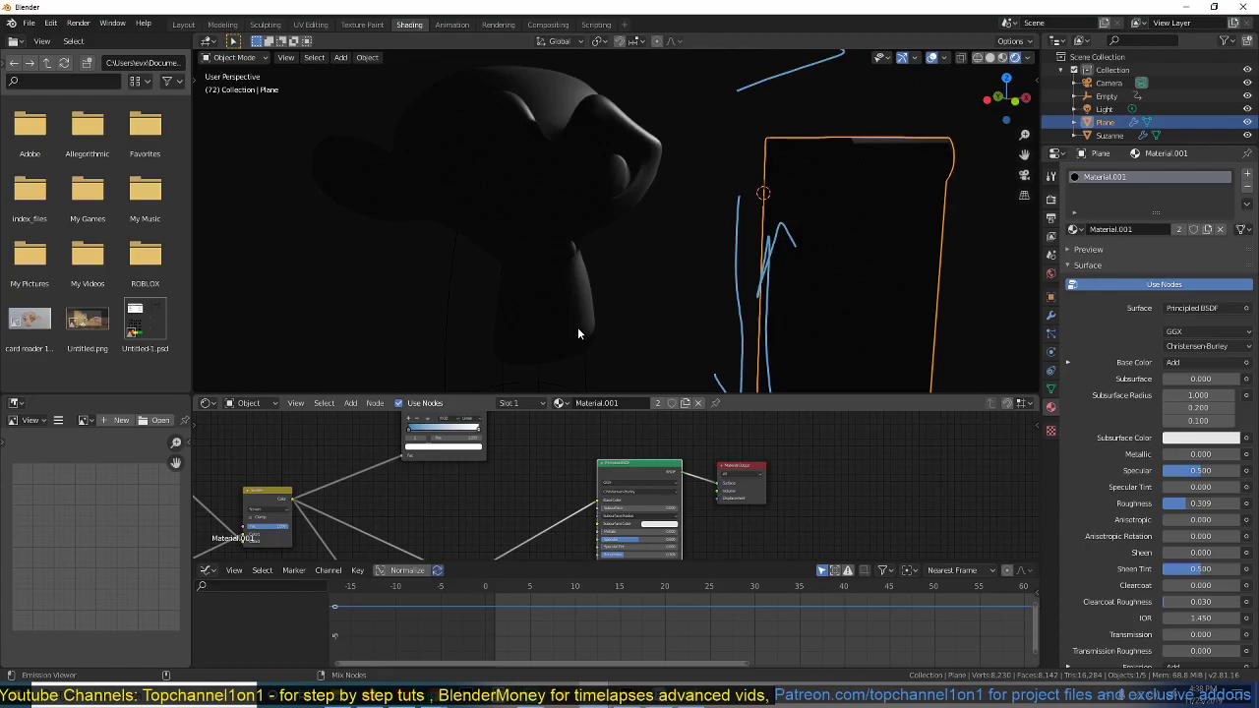
pyautogui.press('space')
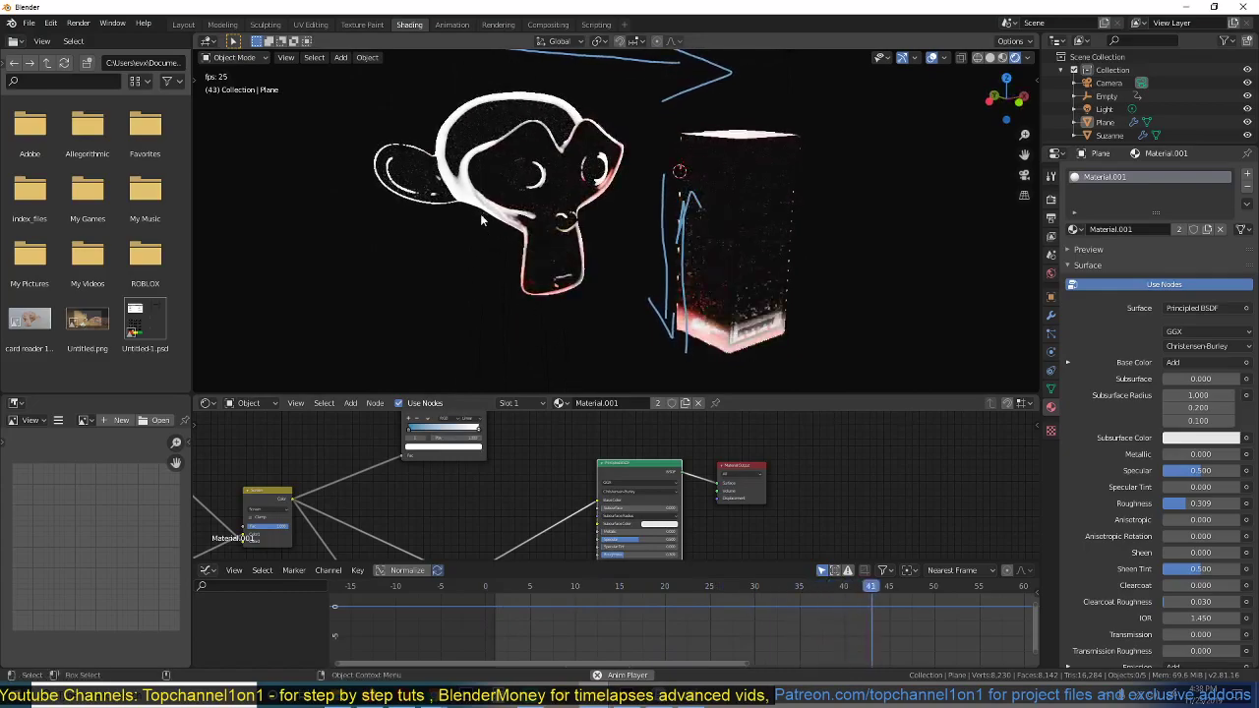
# Move the image texture and Hue Saturation Value nodes lower in the node tree while the animation plays.
pyautogui.moveTo(195, 527); pyautogui.dragTo(556, 439, button='middle')
pyautogui.moveTo(534, 481); pyautogui.dragTo(524, 398, button='middle')
pyautogui.scroll(-2, 668, 508)
pyautogui.moveTo(601, 460); pyautogui.dragTo(587, 500)
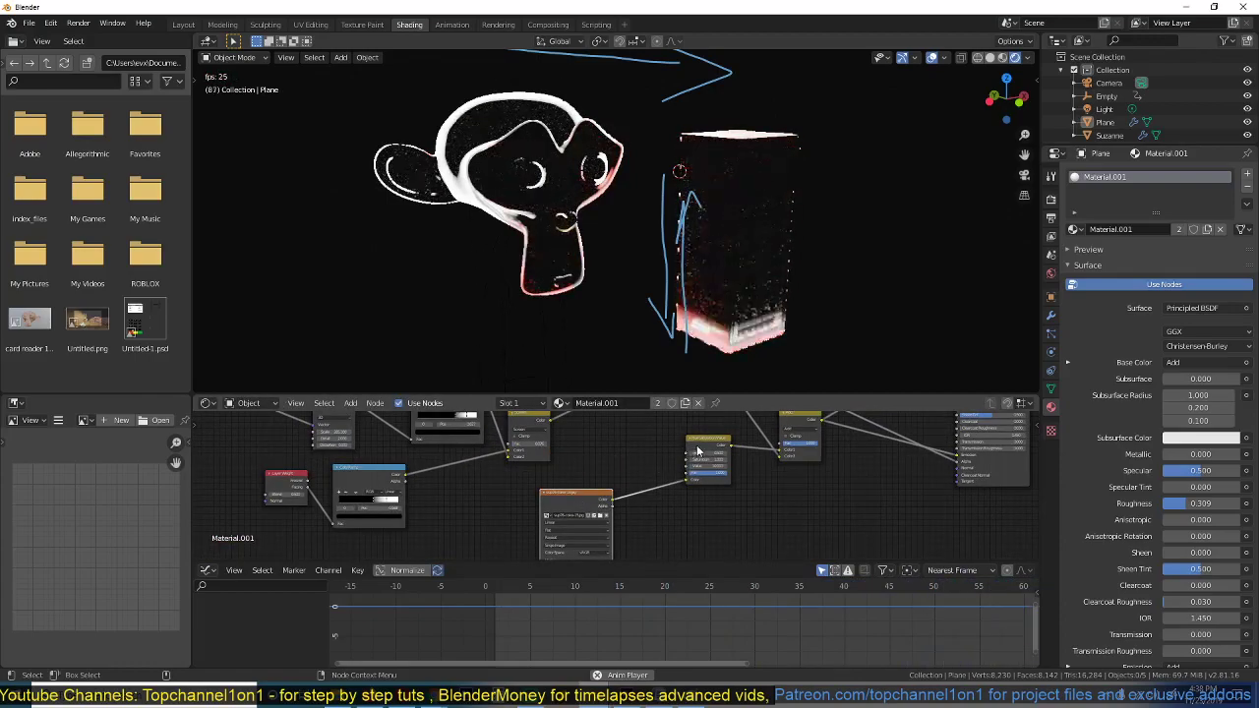
pyautogui.moveTo(700, 447); pyautogui.dragTo(691, 476)
# Examine the Add and Screen nodes and the chain of nodes leading into them while the animation plays.
pyautogui.moveTo(782, 471); pyautogui.dragTo(652, 516, button='middle')
pyautogui.scroll(4, 651, 516)
pyautogui.scroll(1, 650, 515)
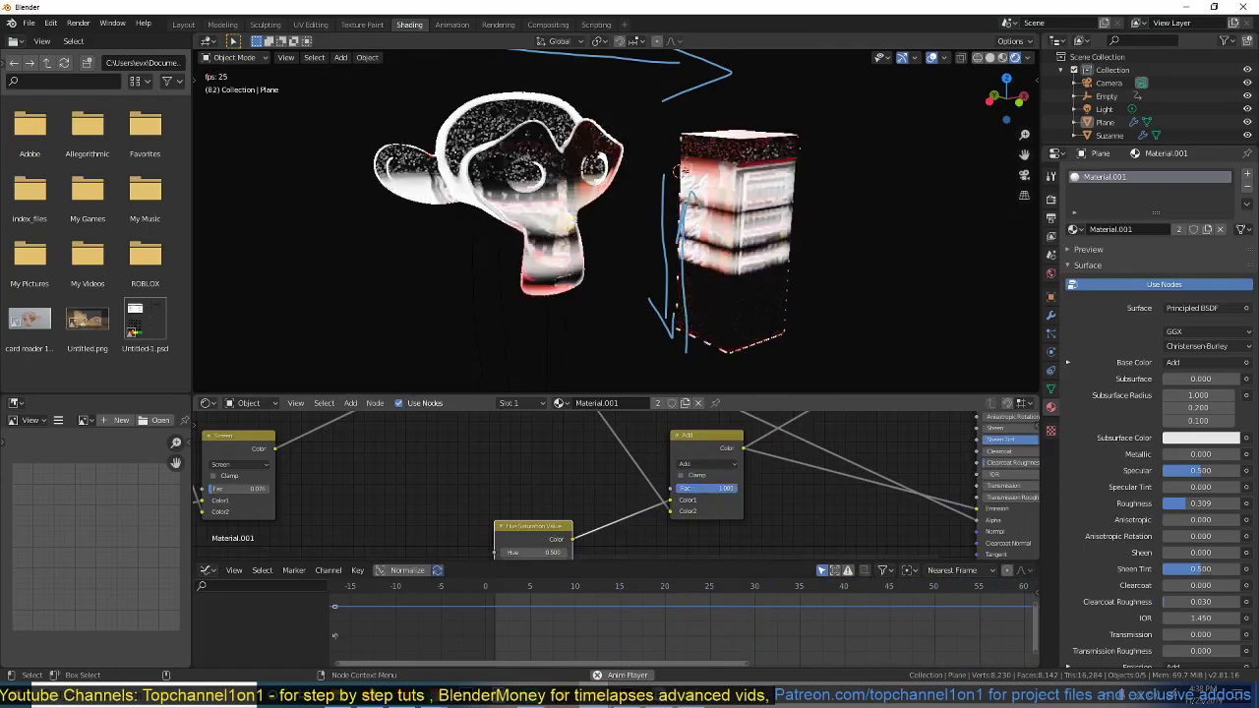
pyautogui.moveTo(572, 463); pyautogui.dragTo(628, 557, button='middle')
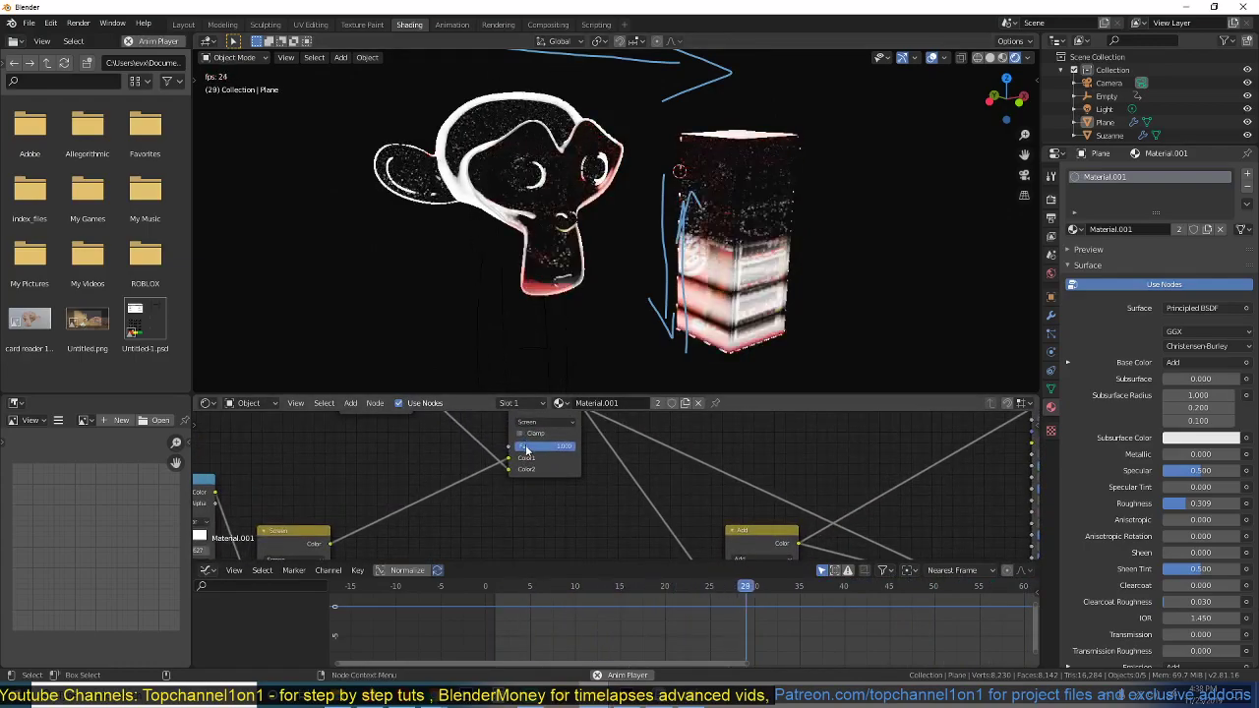
pyautogui.moveTo(526, 454); pyautogui.dragTo(606, 536, button='middle')
pyautogui.moveTo(504, 553); pyautogui.dragTo(649, 472, button='middle')
pyautogui.moveTo(442, 508); pyautogui.dragTo(540, 455, button='middle')
pyautogui.scroll(3, 609, 477)
pyautogui.scroll(-3, 339, 500)
# Darken the white stop of the ColorRamp fed by the Layer Weight node to grey.
pyautogui.moveTo(327, 503); pyautogui.dragTo(535, 415, button='middle')
pyautogui.click(582, 519)
pyautogui.click(579, 513)
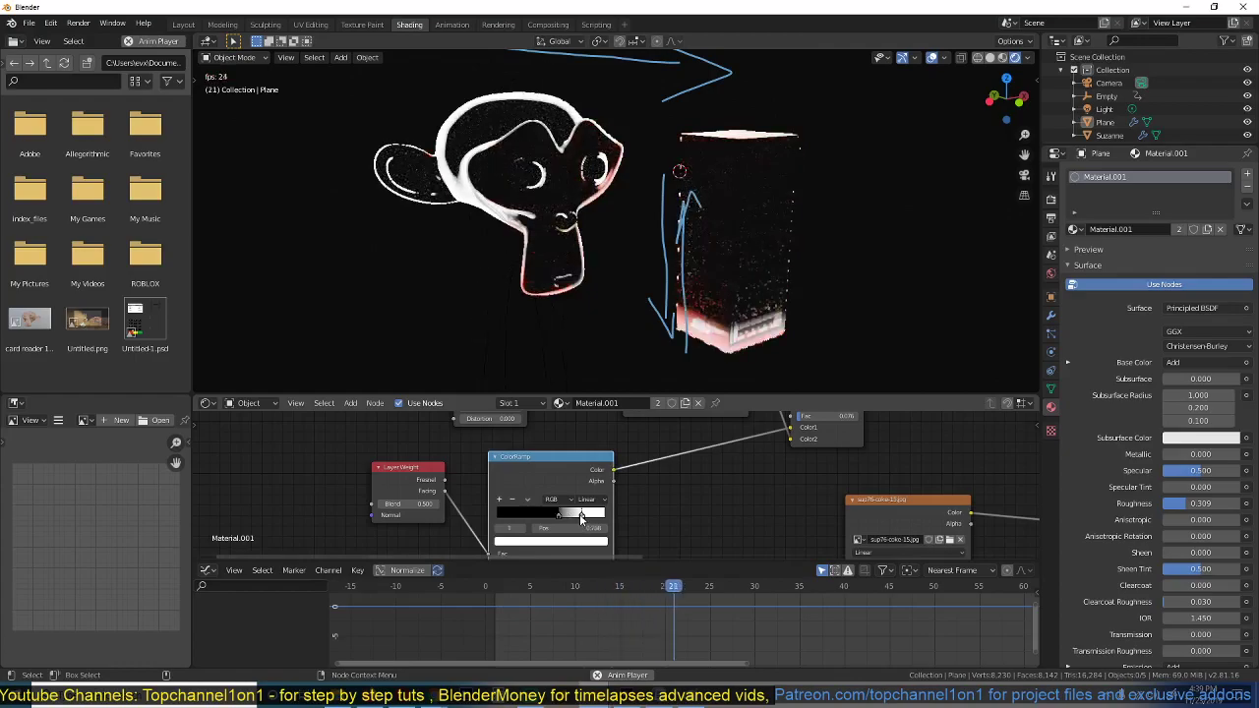
pyautogui.moveTo(579, 515); pyautogui.dragTo(580, 488, button='middle')
pyautogui.click(588, 513)
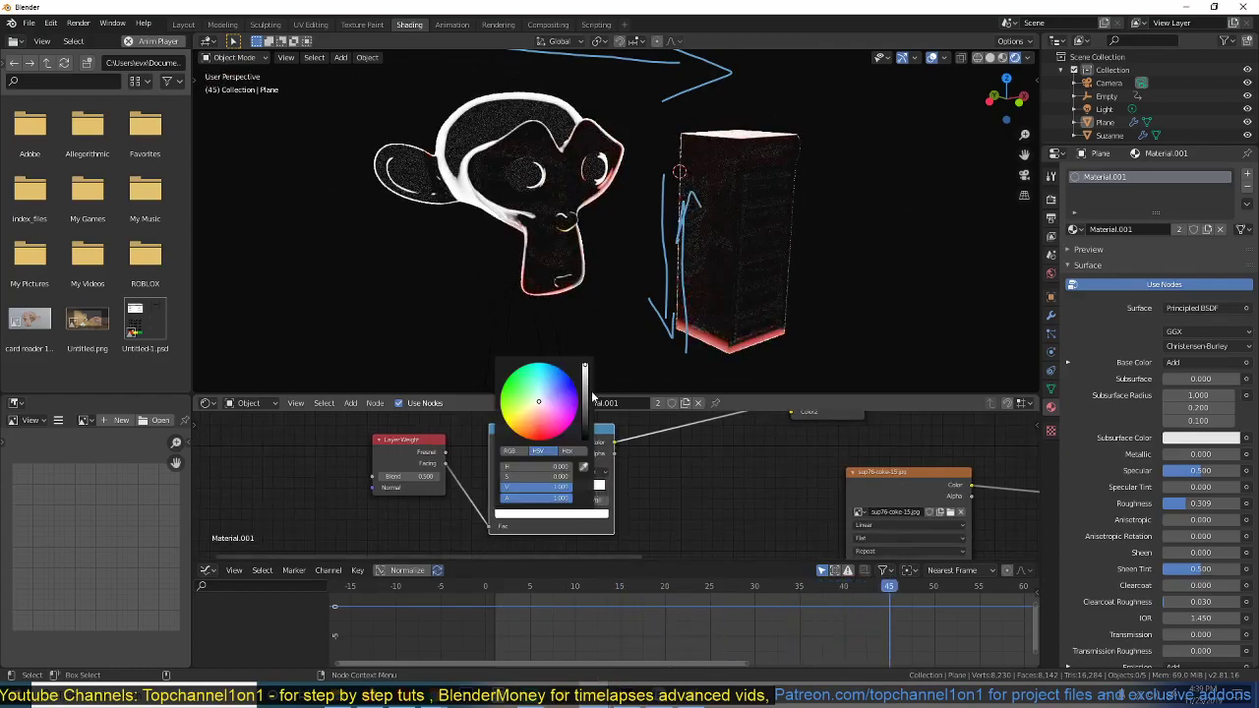
pyautogui.moveTo(585, 366); pyautogui.dragTo(585, 410)
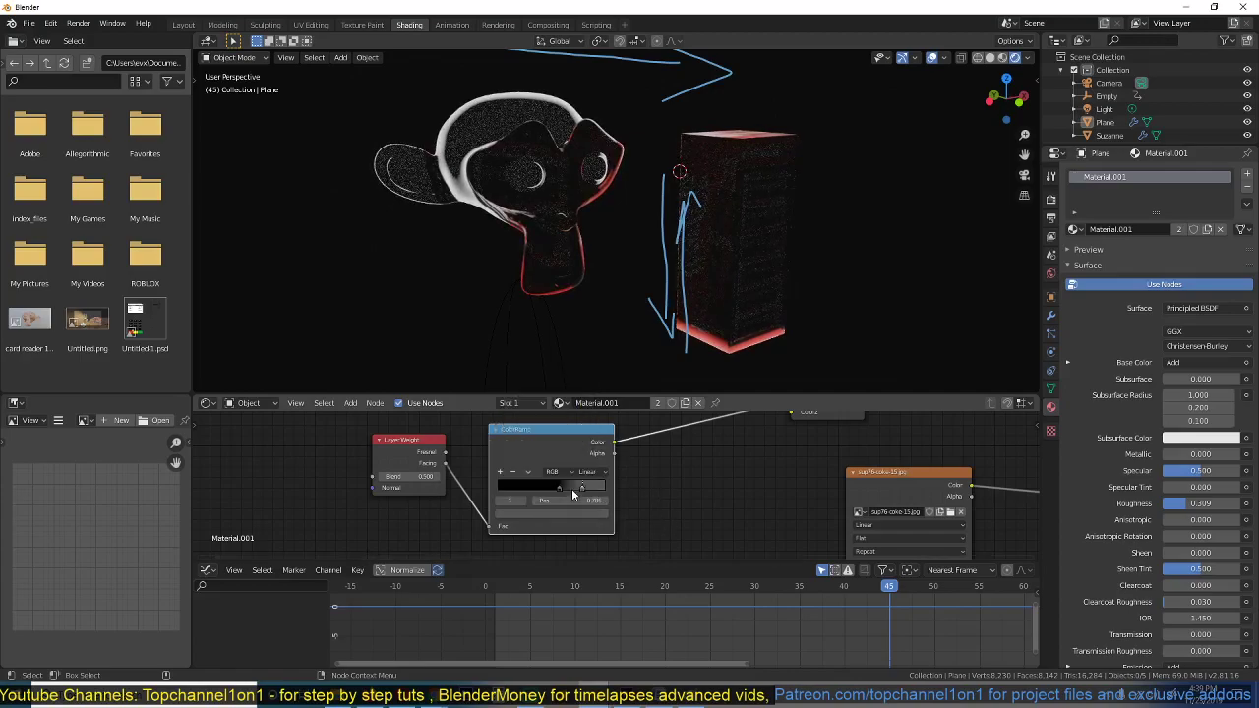
# Brighten the end stop of the Layer Weight's ColorRamp to light grey and move it farther from the black stop.
pyautogui.click(580, 485)
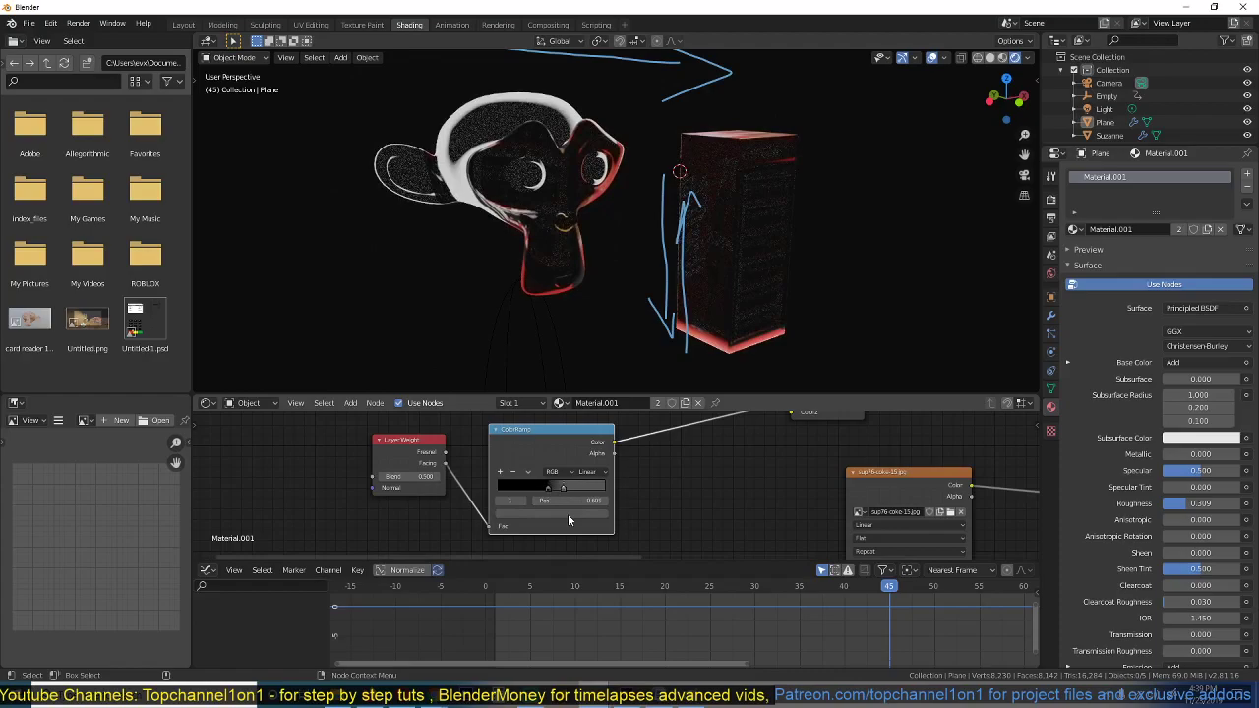
pyautogui.click(567, 515)
pyautogui.moveTo(585, 388); pyautogui.dragTo(585, 368)
pyautogui.moveTo(583, 489); pyautogui.dragTo(593, 487)
pyautogui.scroll(-2, 609, 483)
# Play stretches of the animation and examine the softened edge glow on both objects from different distances.
pyautogui.press('space')
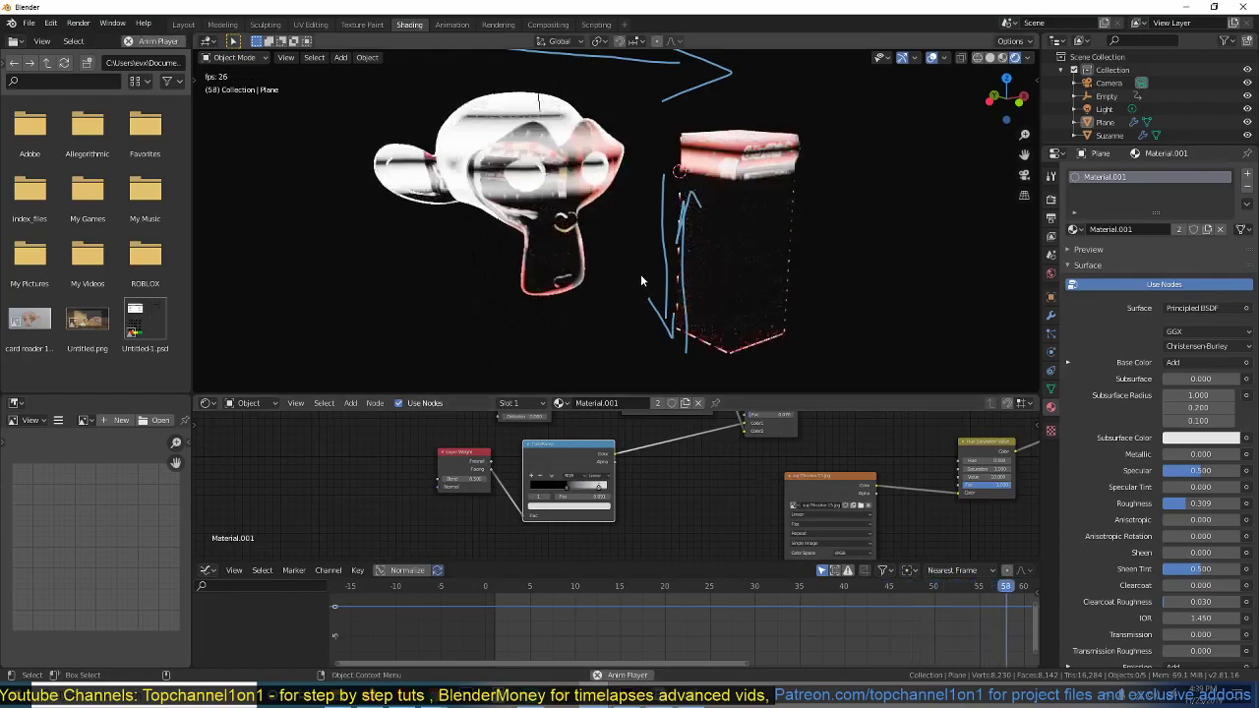
pyautogui.press('space')
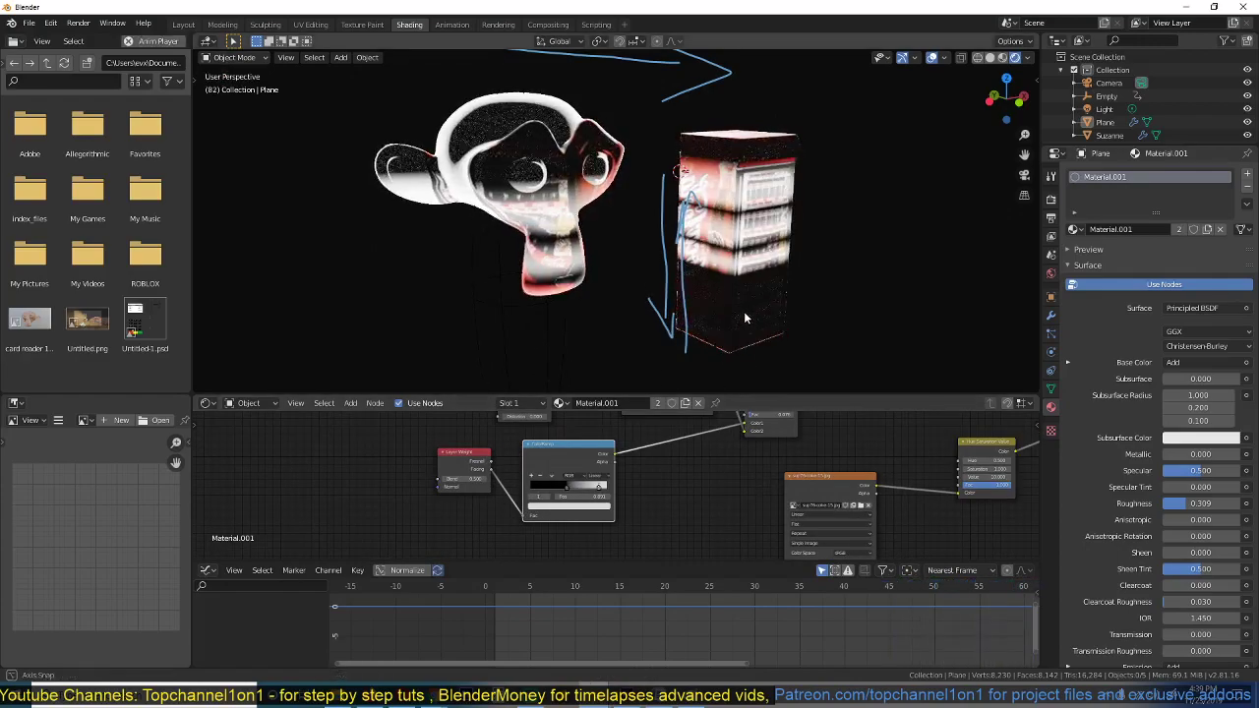
pyautogui.scroll(2, 743, 311)
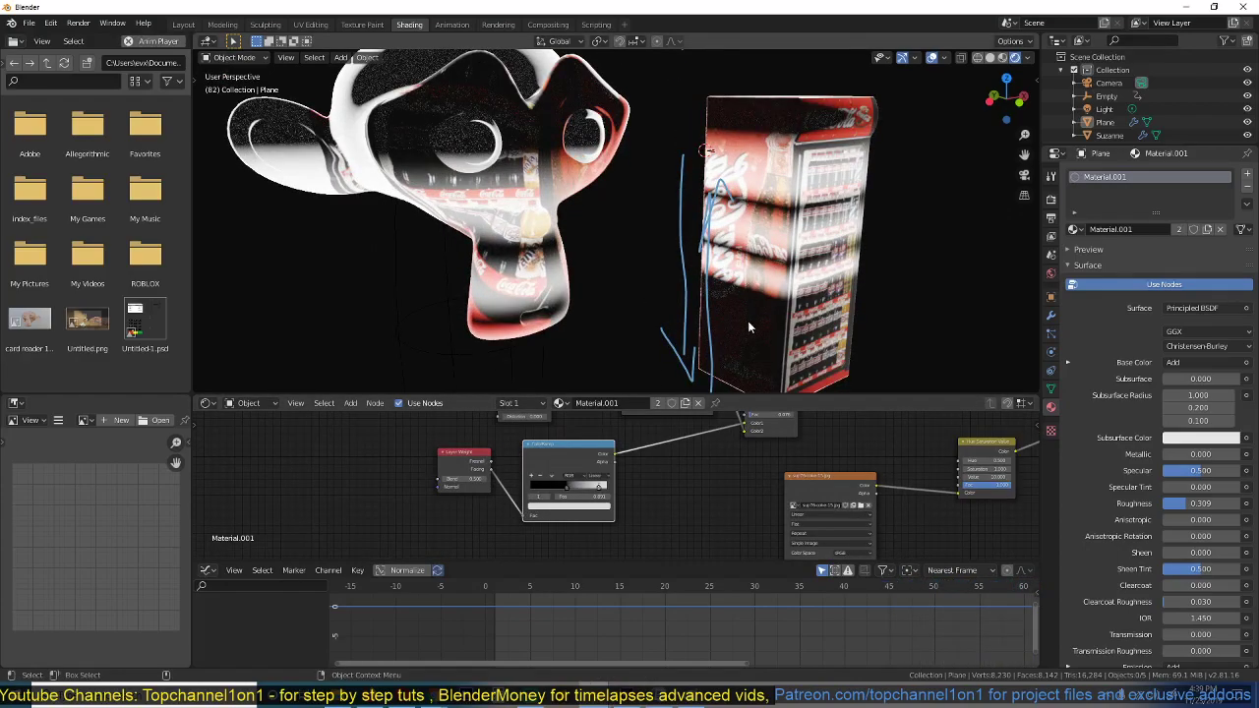
pyautogui.scroll(-4, 748, 320)
pyautogui.press('space')
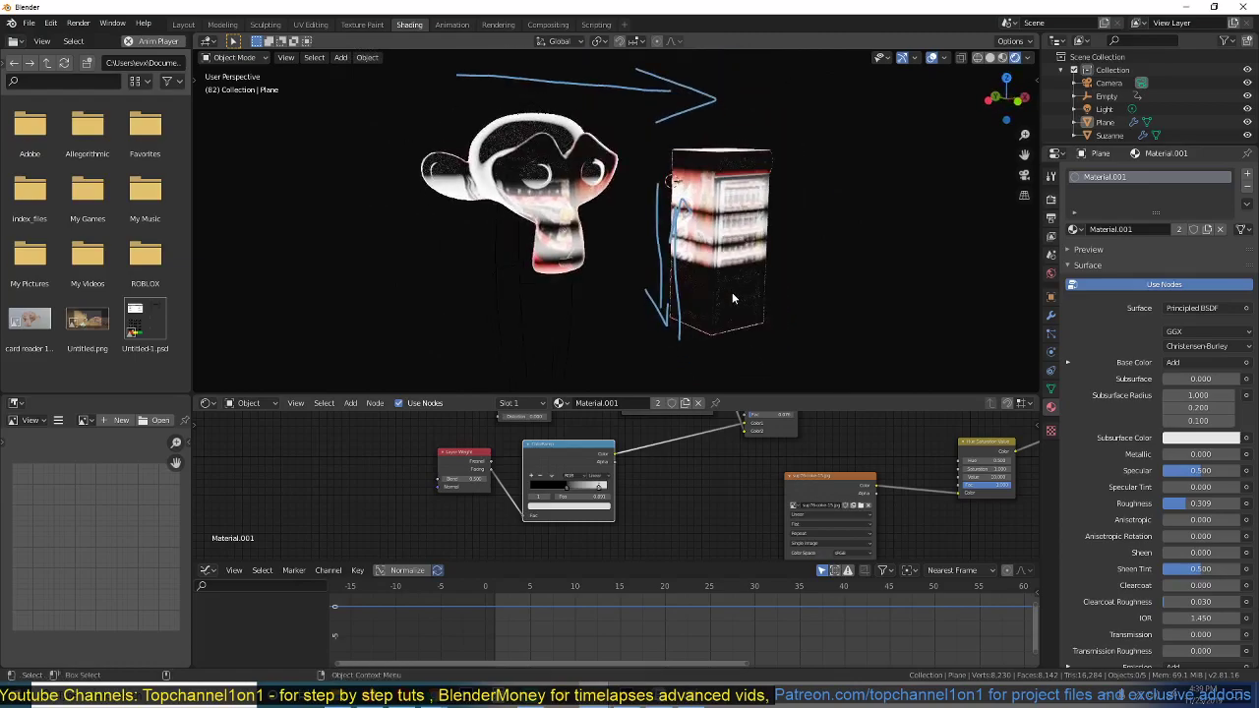
pyautogui.press('space')
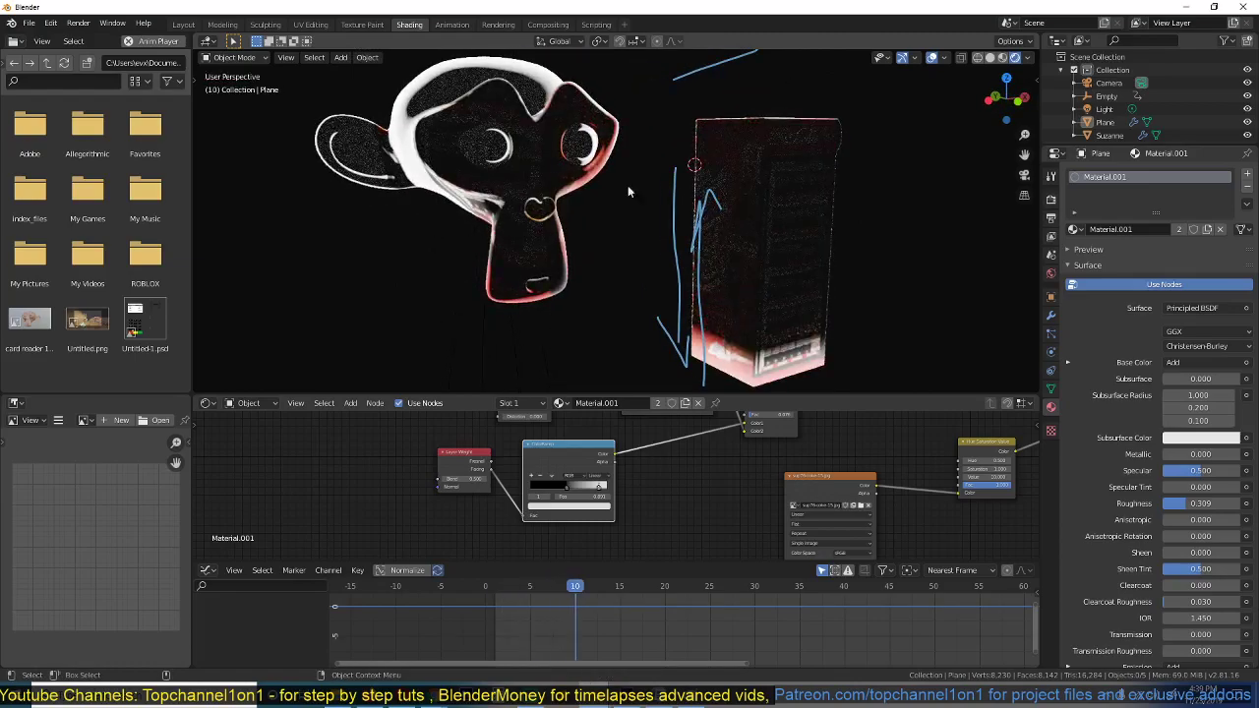
# Copy the Plane object with the hologram material and paste it into the city scene in hologram.blend.
pyautogui.click(770, 187)
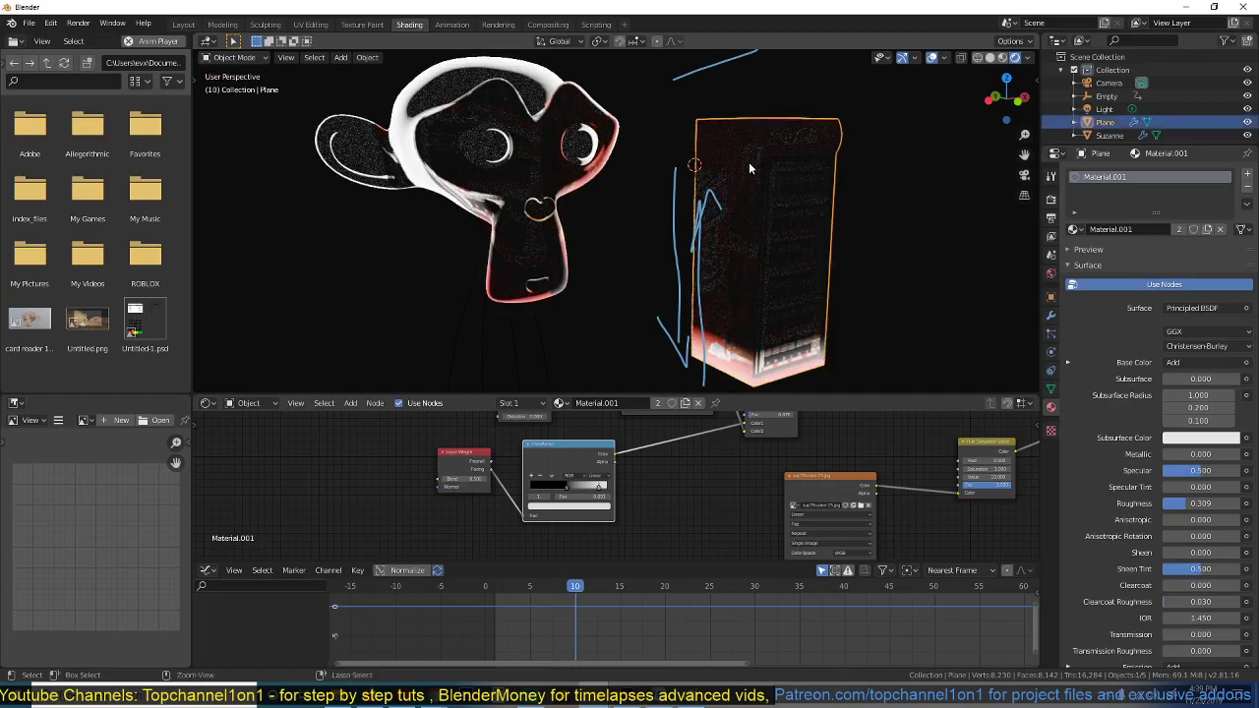
pyautogui.moveTo(596, 694)
pyautogui.click(541, 641)
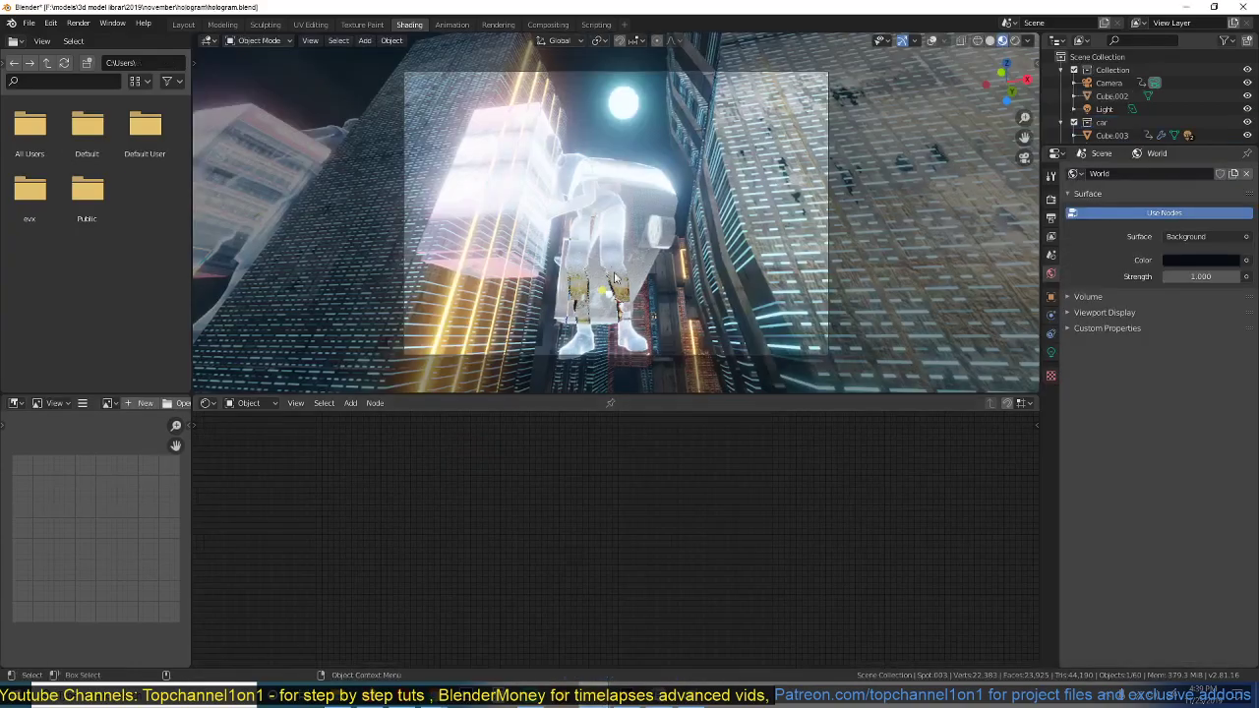
pyautogui.moveTo(612, 272)
pyautogui.mouseDown(button='middle')
pyautogui.moveTo(666, 314)
pyautogui.moveTo(603, 324)
pyautogui.moveTo(629, 285)
pyautogui.mouseUp(button='middle')
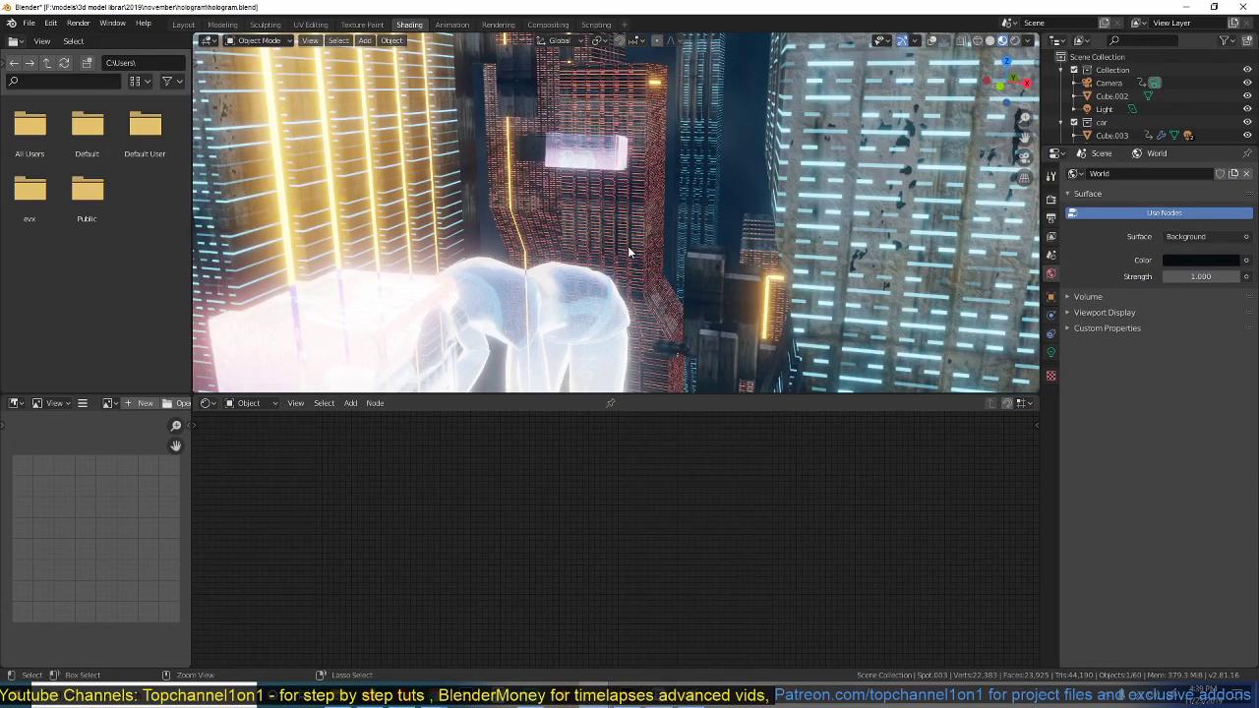
pyautogui.hotkey('ctrl', 'v')
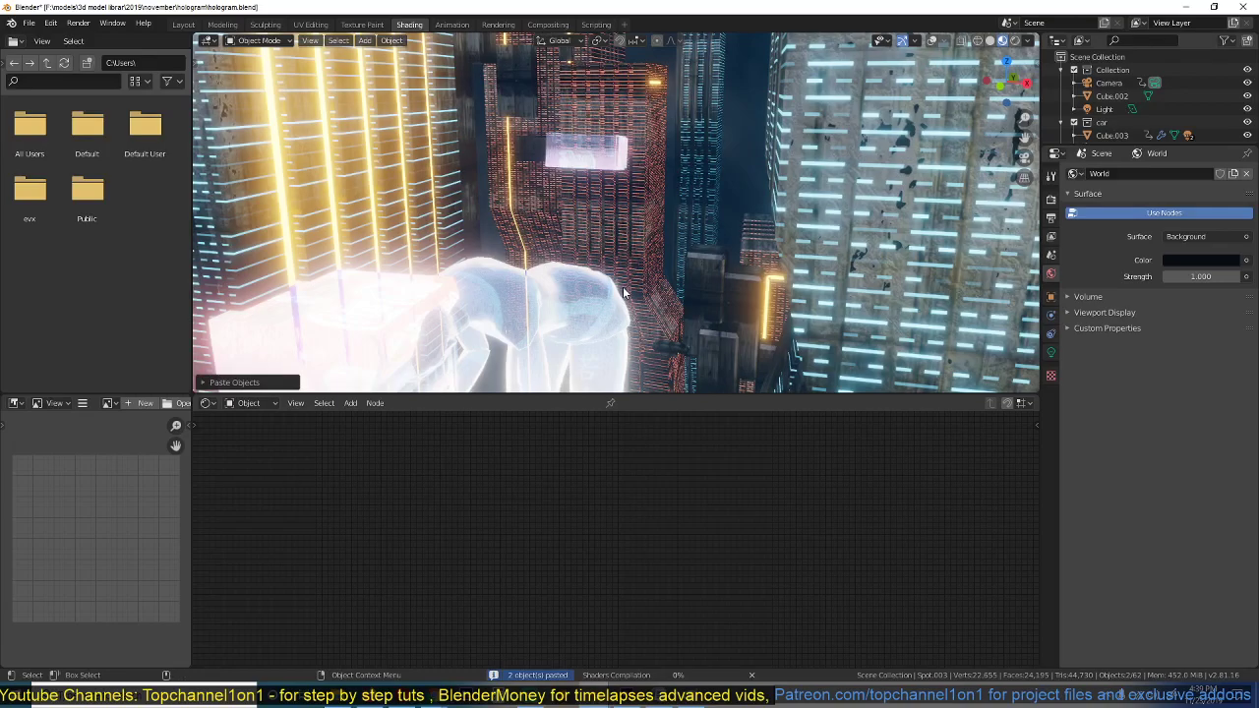
# Locate the pasted hologram box in the city scene and examine its placement among the buildings from several angles.
pyautogui.press('KP_Decimal')
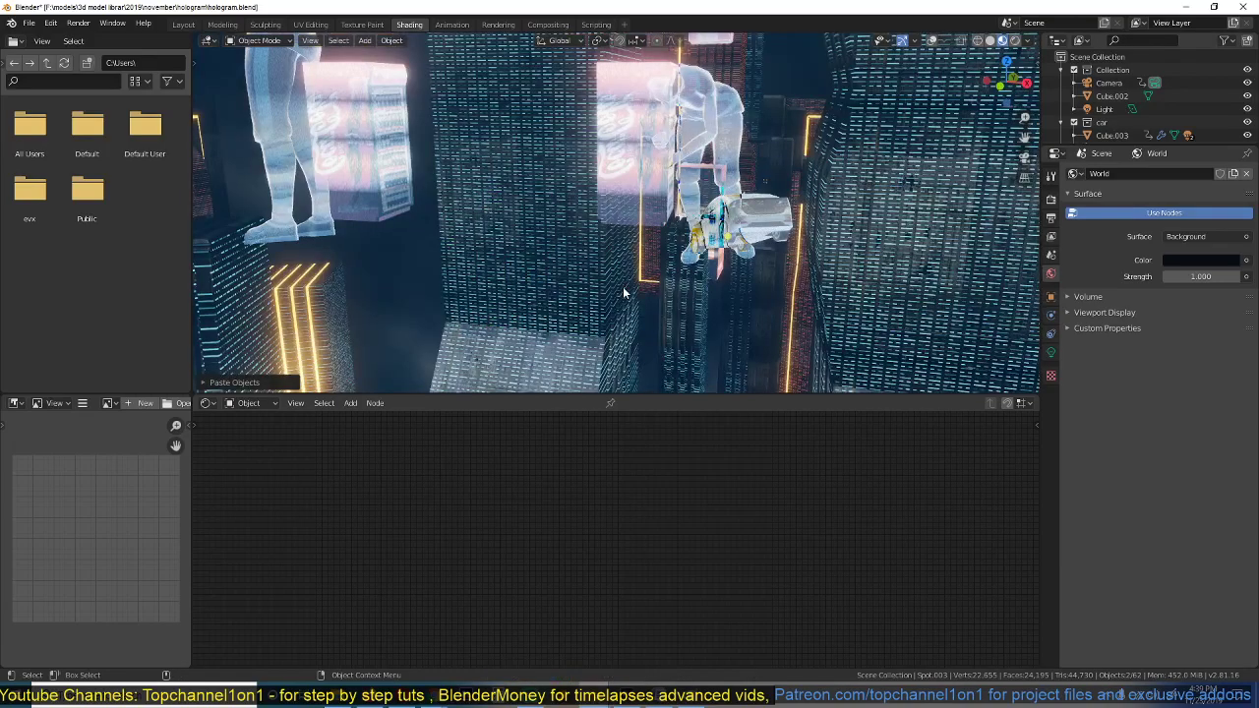
pyautogui.scroll(3, 623, 292)
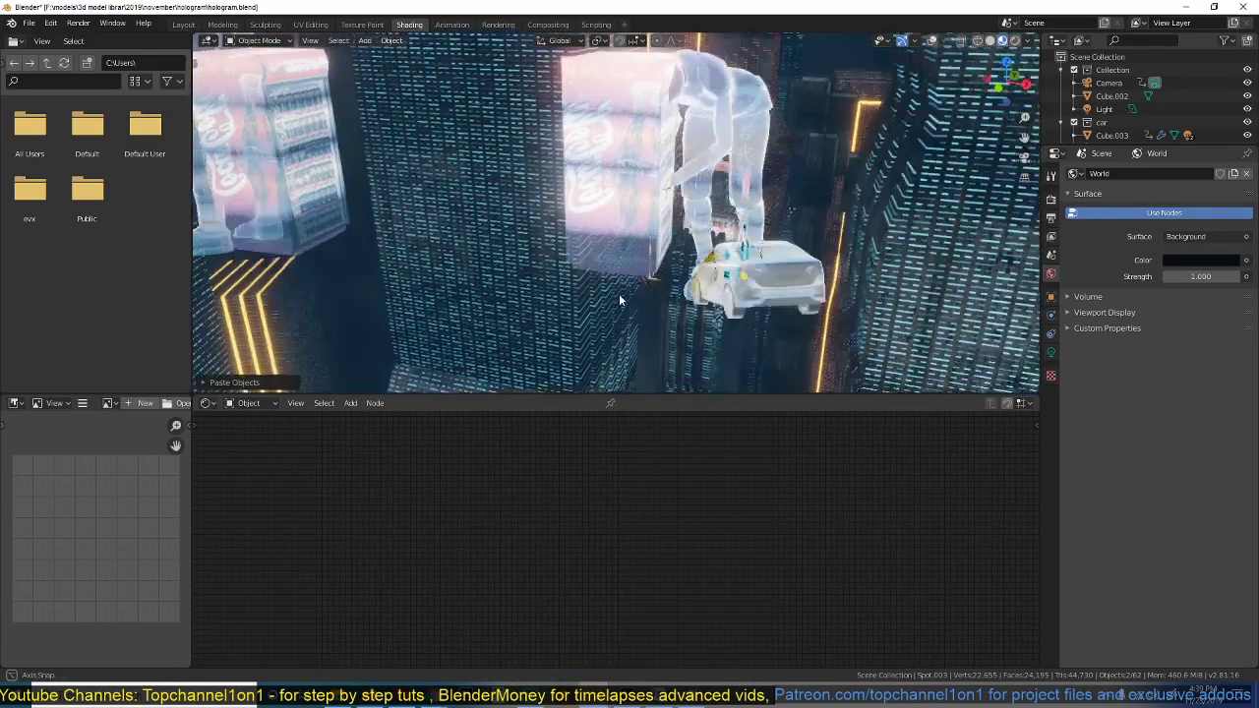
pyautogui.moveTo(621, 295); pyautogui.dragTo(852, 307, button='middle')
pyautogui.press('g')
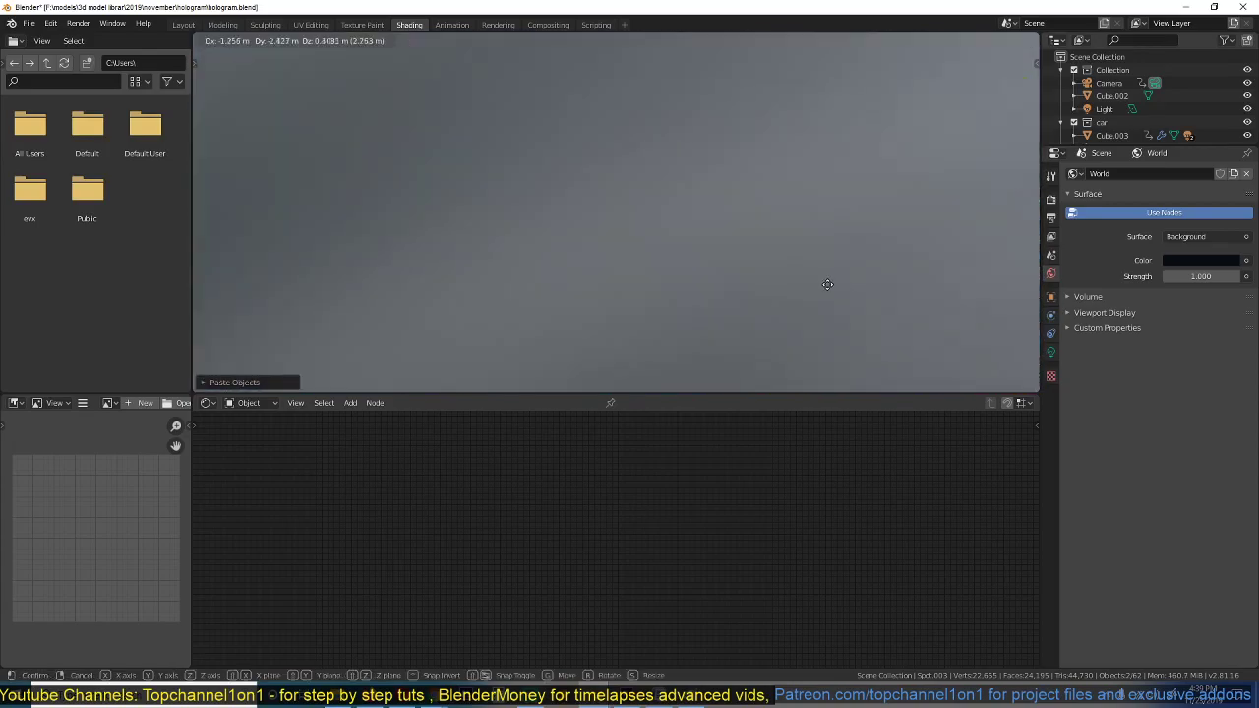
pyautogui.rightClick(744, 301)
pyautogui.scroll(-5, 744, 301)
pyautogui.moveTo(744, 300); pyautogui.dragTo(685, 271, button='middle')
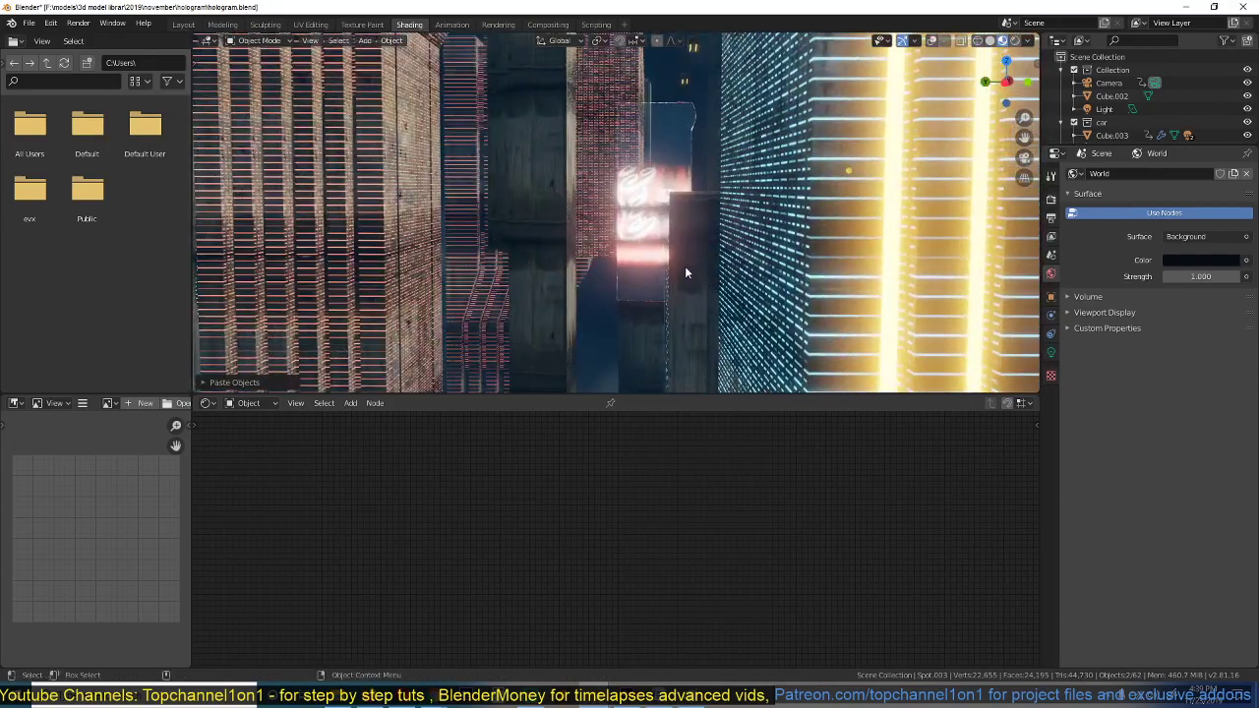
pyautogui.scroll(-4, 686, 272)
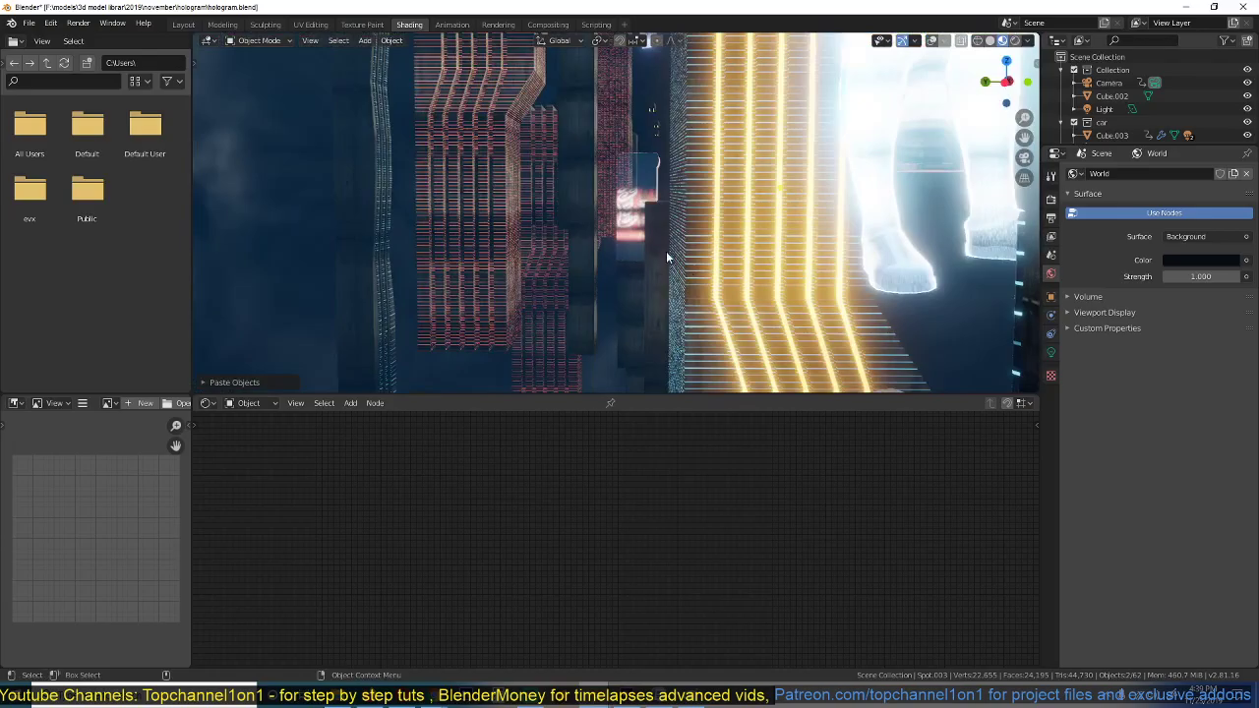
# Move the pasted hologram box beside the blue-lit skyscraper above the street and play the animation there.
pyautogui.moveTo(645, 265); pyautogui.dragTo(783, 160, button='middle')
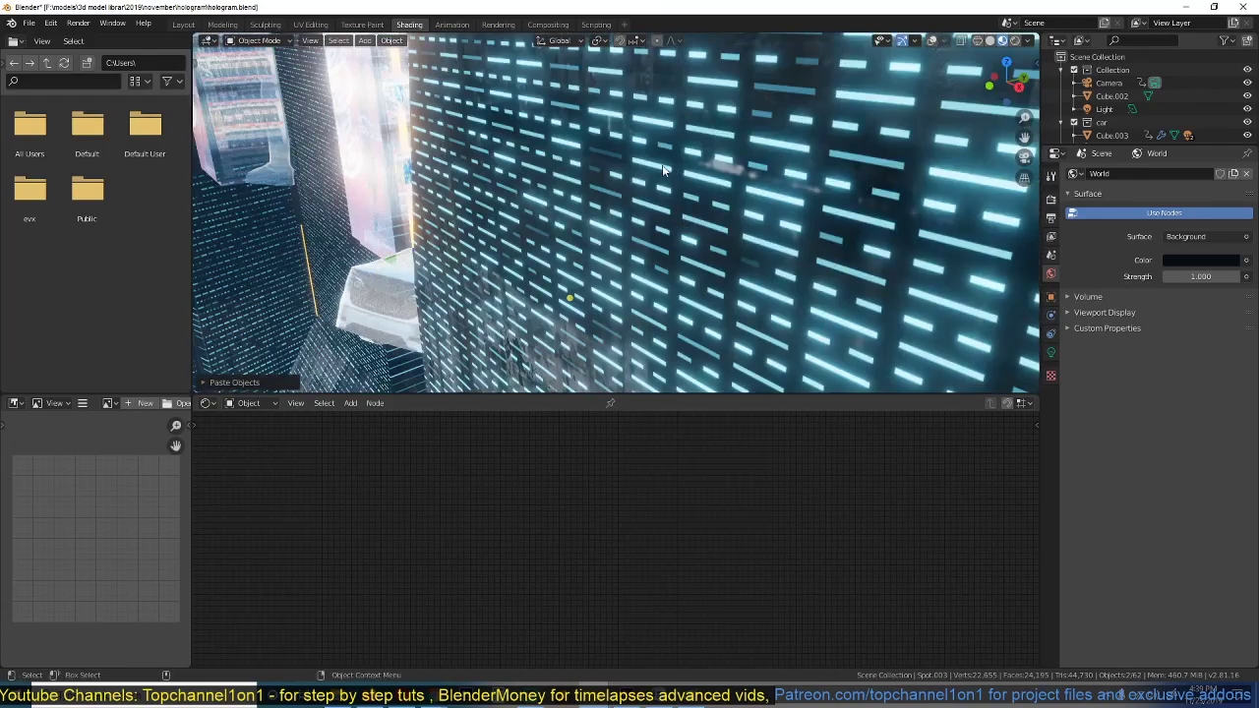
pyautogui.scroll(-4, 662, 172)
pyautogui.press('g')
pyautogui.click(300, 246)
pyautogui.moveTo(300, 246); pyautogui.dragTo(398, 173, button='middle')
pyautogui.press('g')
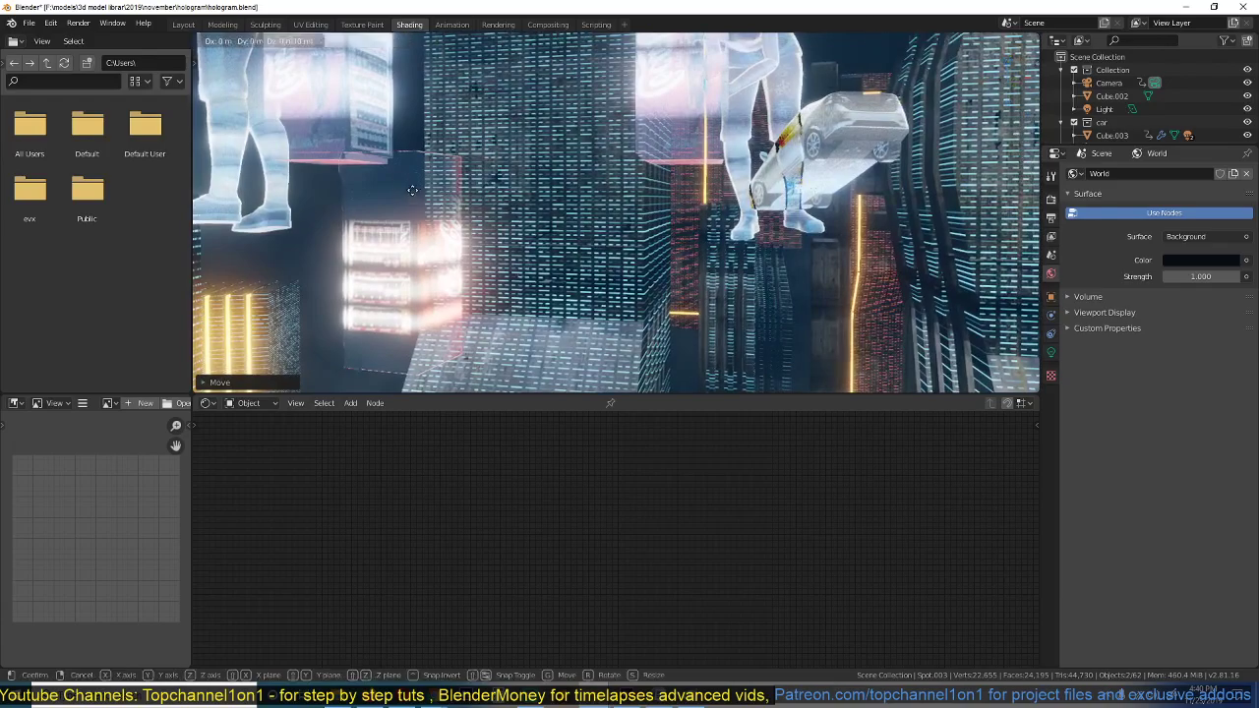
pyautogui.click(453, 159)
pyautogui.press('space')
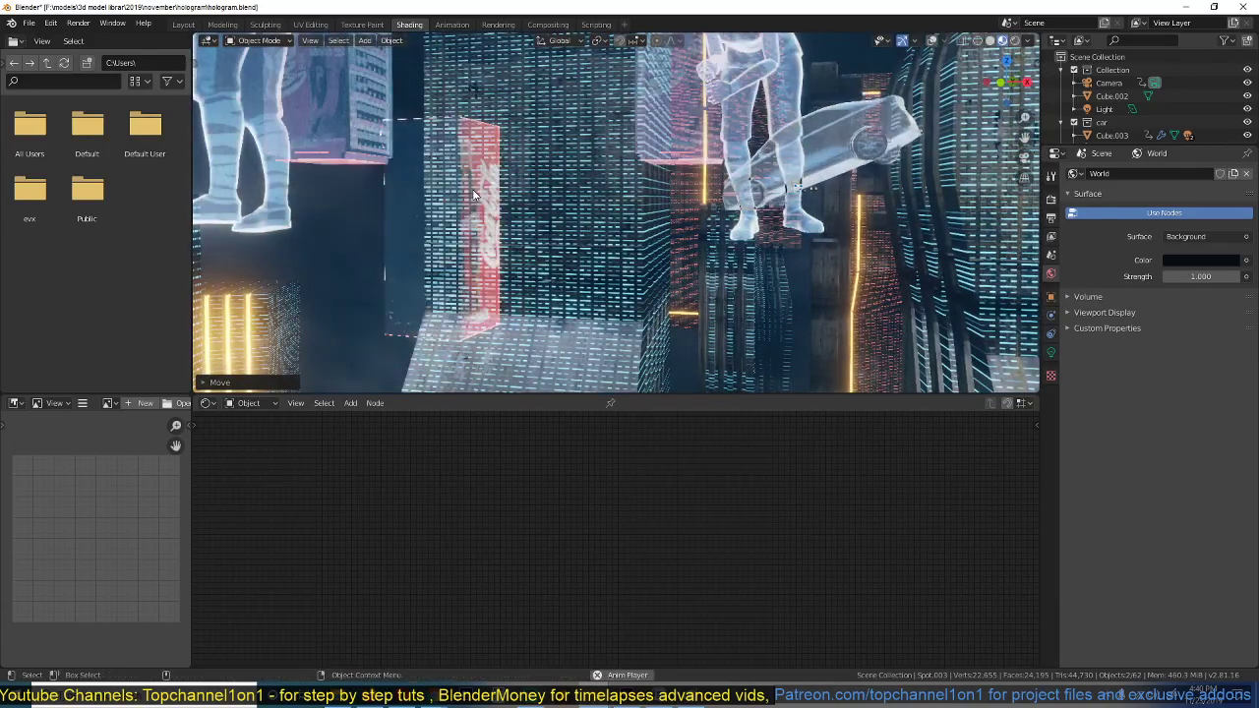
pyautogui.keyDown('shift'); pyautogui.moveTo(472, 189); pyautogui.dragTo(488, 184, button='middle'); pyautogui.keyUp('shift')
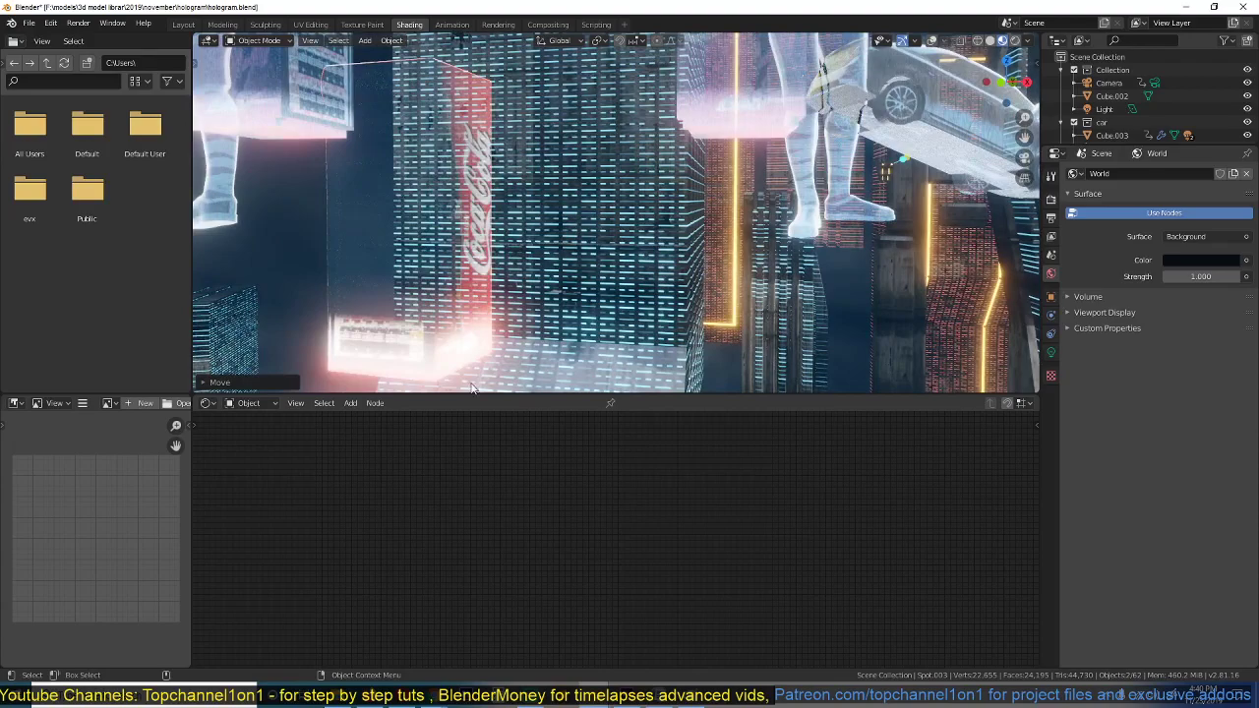
# In the box's material, raise the factor of the Screen node joining the noise and edge ramps to 1.000 and preview the animation.
pyautogui.click(364, 209)
pyautogui.scroll(4, 561, 506)
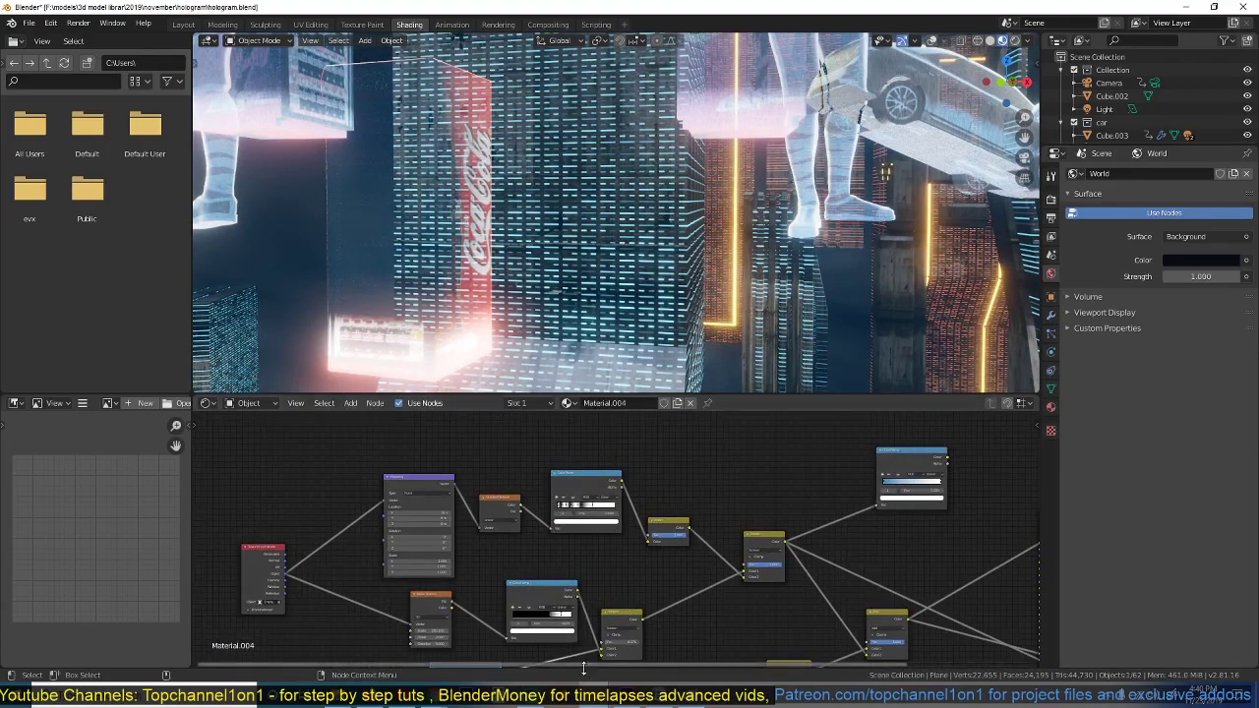
pyautogui.moveTo(546, 582); pyautogui.dragTo(385, 537, button='middle')
pyautogui.scroll(3, 588, 564)
pyautogui.moveTo(589, 564); pyautogui.dragTo(802, 500, button='middle')
pyautogui.scroll(-4, 606, 507)
pyautogui.moveTo(605, 517); pyautogui.dragTo(627, 622, button='middle')
pyautogui.scroll(1, 596, 579)
pyautogui.moveTo(368, 517); pyautogui.dragTo(408, 480, button='middle')
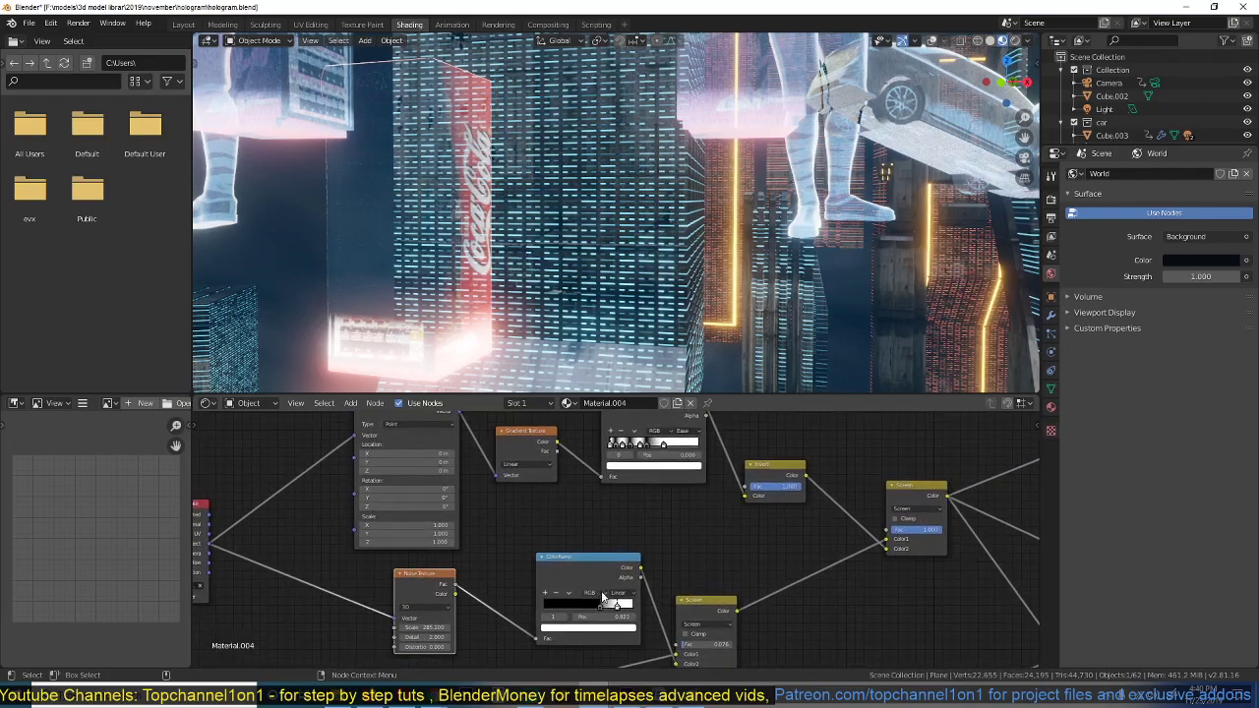
pyautogui.moveTo(590, 592); pyautogui.dragTo(497, 519, button='middle')
pyautogui.moveTo(632, 588); pyautogui.dragTo(574, 560, button='middle')
pyautogui.scroll(1, 574, 560)
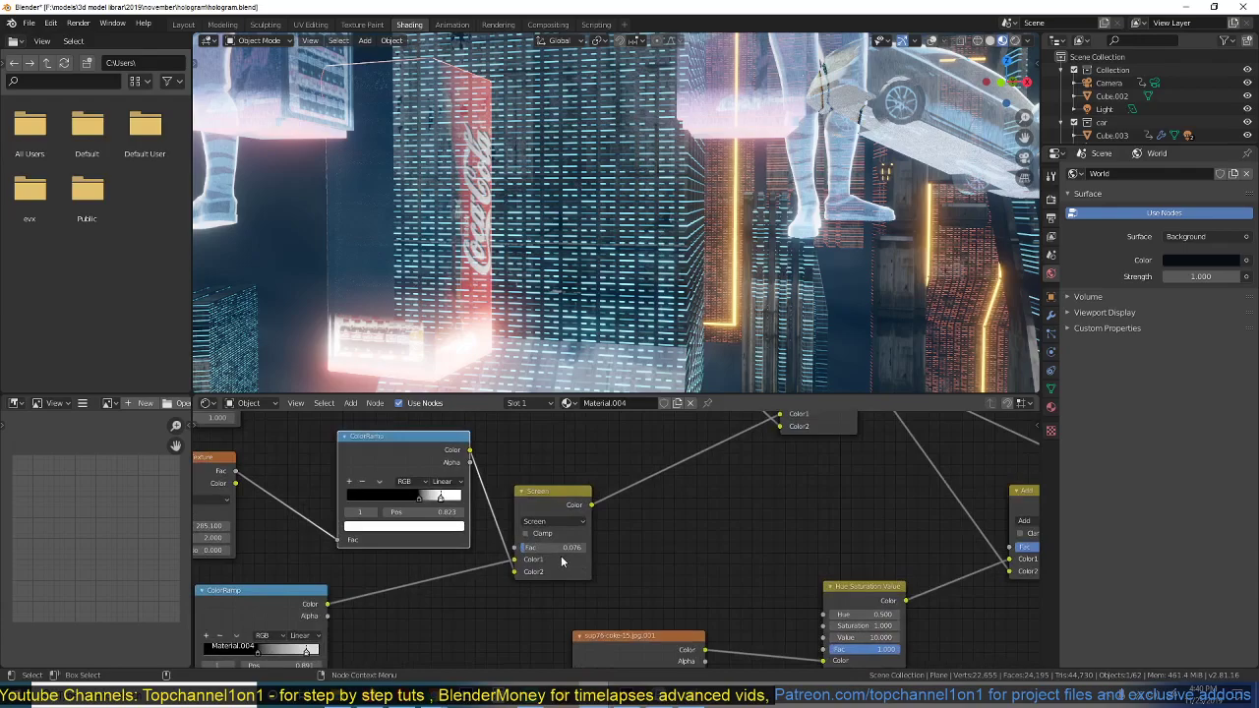
pyautogui.moveTo(538, 549); pyautogui.dragTo(585, 552)
pyautogui.press('space')
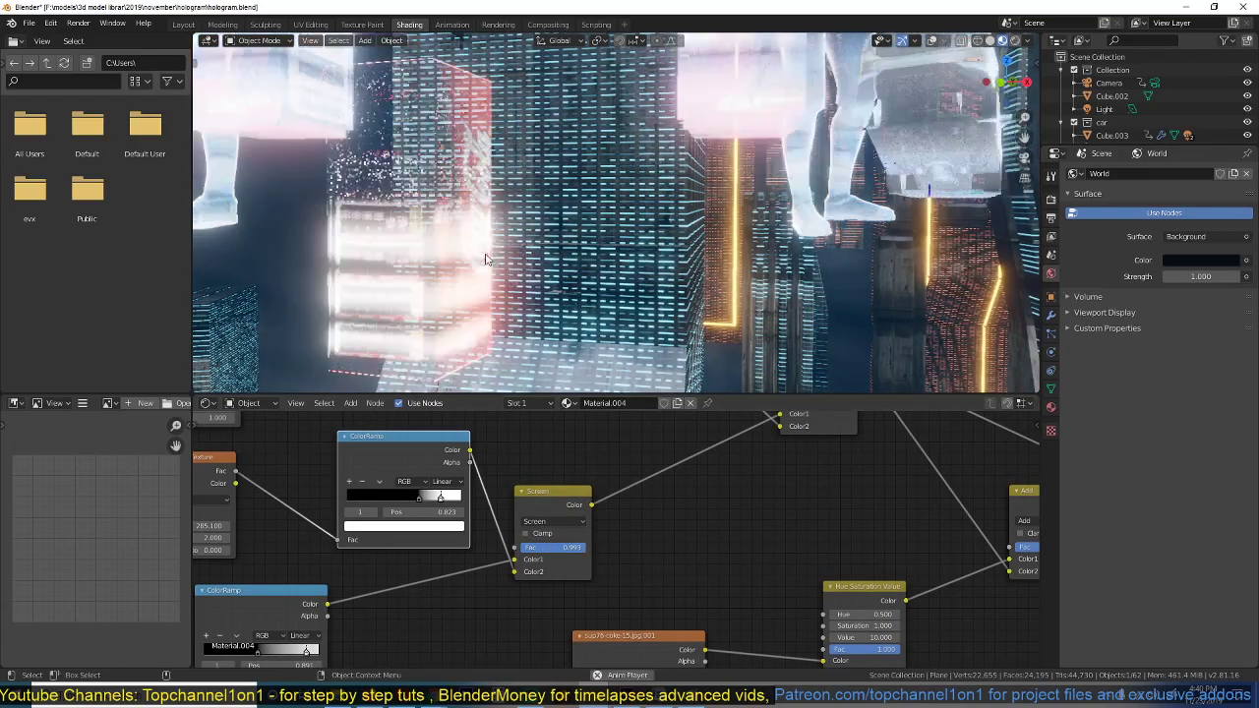
pyautogui.press('space')
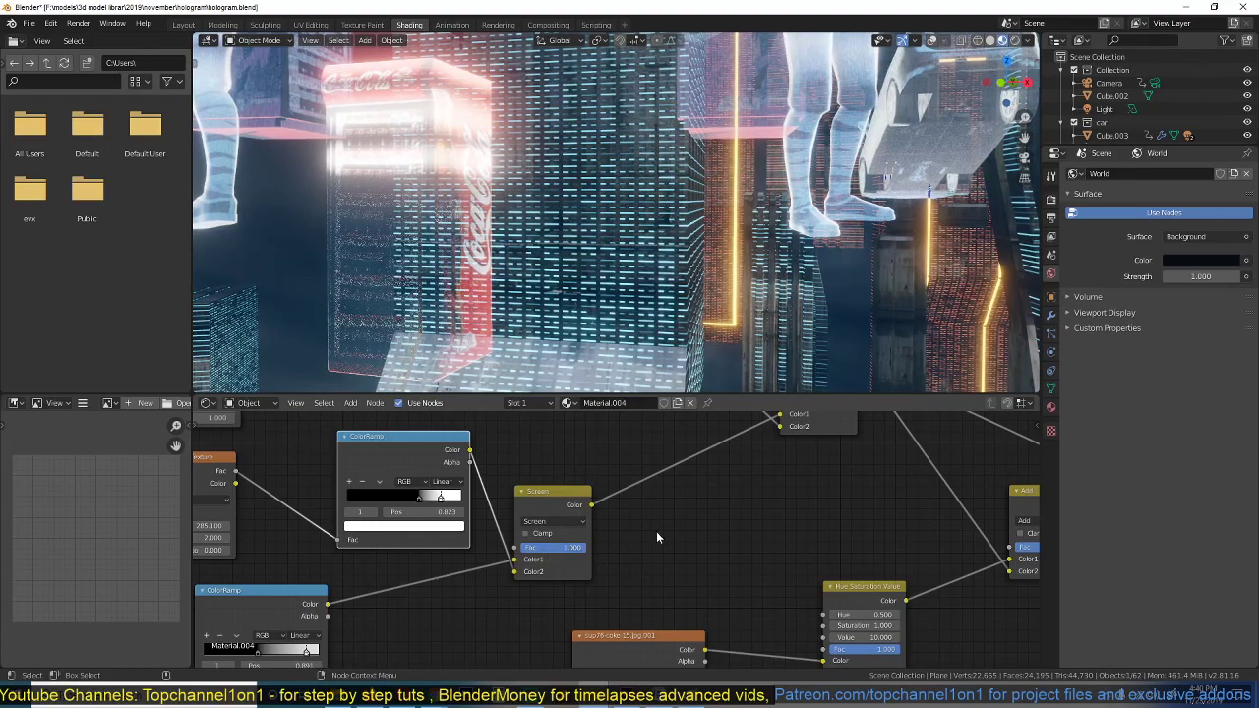
# Set the black stop of the noise ColorRamp to position 0.550 and play the animation to check the box.
pyautogui.moveTo(437, 534); pyautogui.dragTo(503, 508, button='middle')
pyautogui.moveTo(489, 492)
pyautogui.mouseDown()
pyautogui.moveTo(454, 488)
pyautogui.moveTo(482, 488)
pyautogui.mouseUp()
pyautogui.press('space')
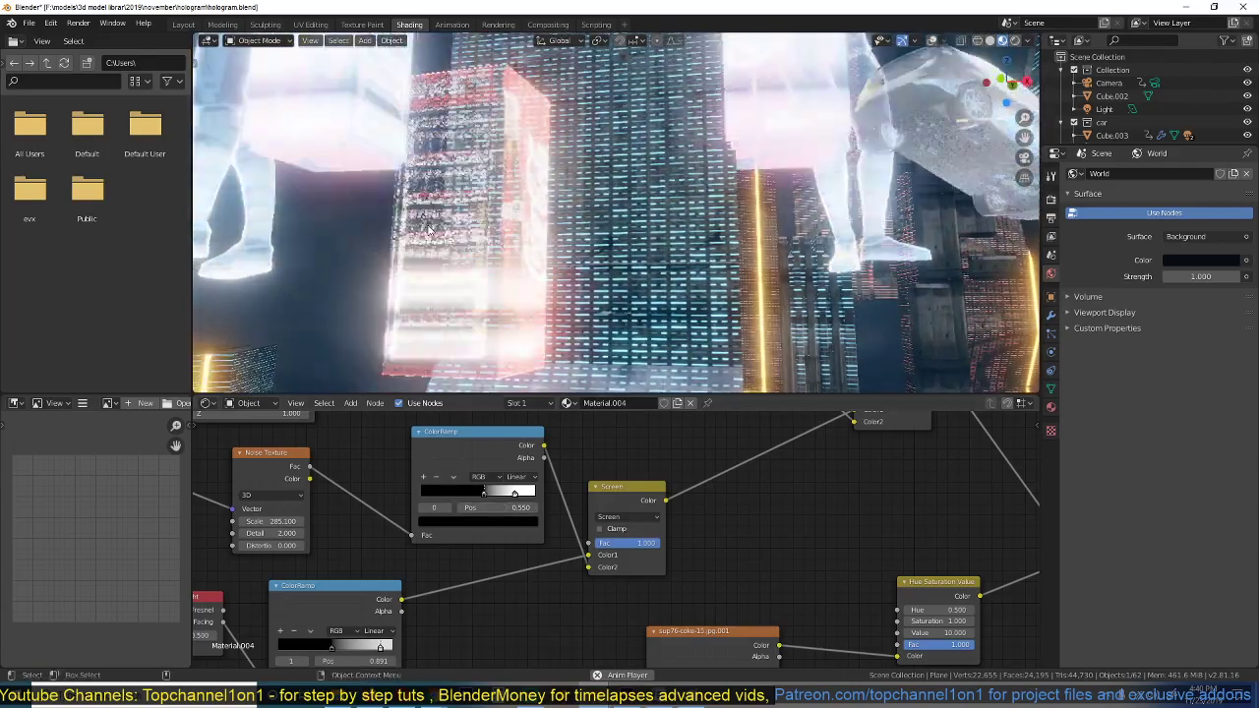
pyautogui.moveTo(438, 230); pyautogui.dragTo(444, 255, button='middle')
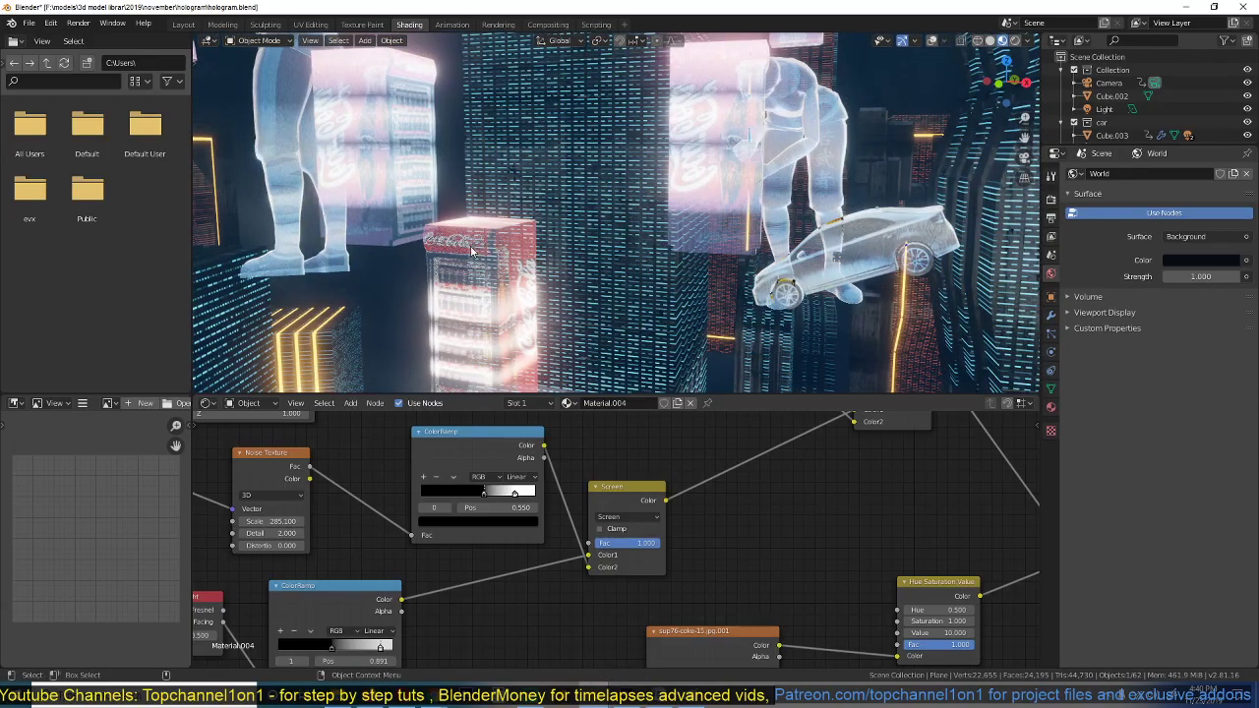
# Select the standing hologram figure and examine its complete phong1.002 node tree.
pyautogui.keyDown('shift'); pyautogui.moveTo(371, 234); pyautogui.dragTo(485, 349, button='middle'); pyautogui.keyUp('shift')
pyautogui.click(410, 173)
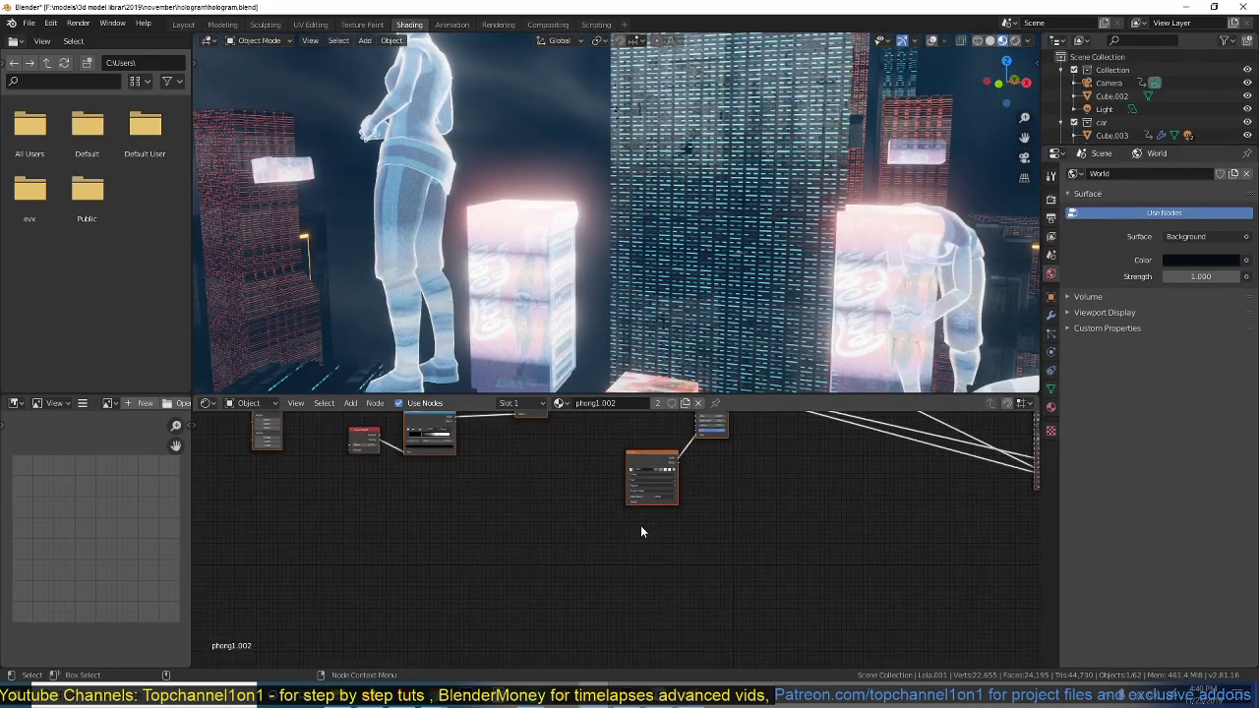
pyautogui.press('Home')
pyautogui.scroll(2, 587, 558)
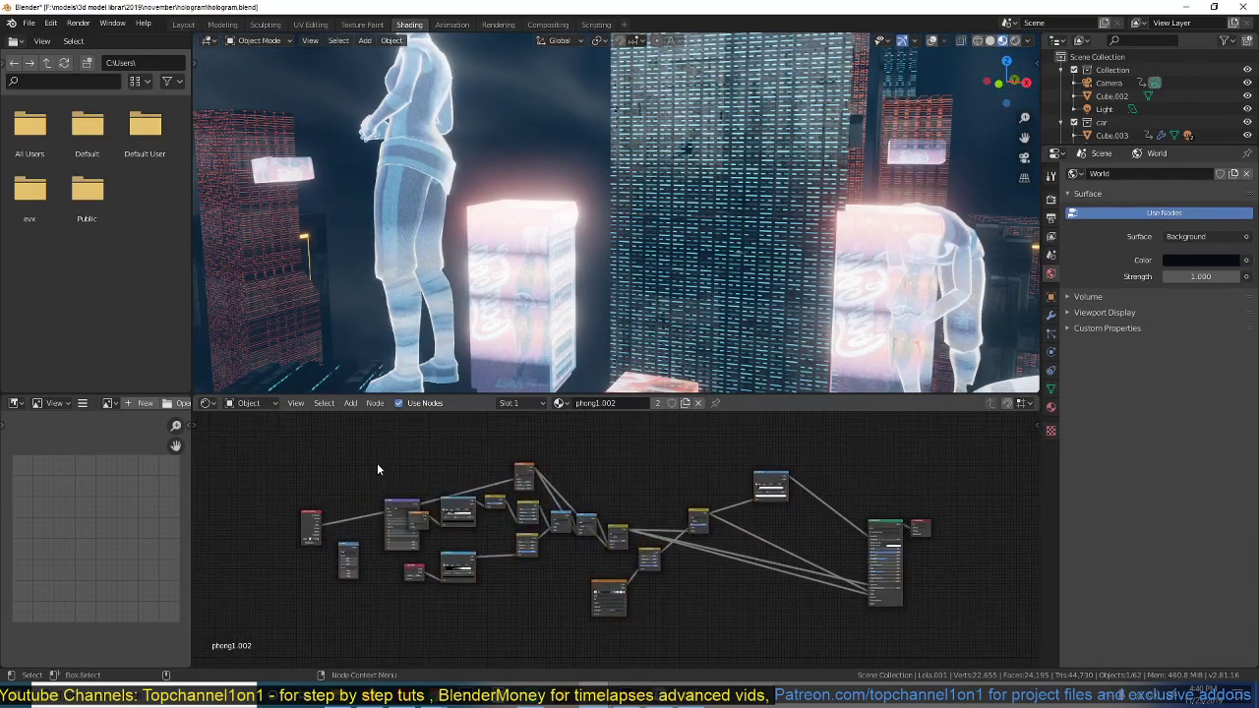
pyautogui.moveTo(547, 332); pyautogui.dragTo(539, 262, button='middle')
# Rename the Coca-Cola box's material as "new shader".
pyautogui.click(614, 337)
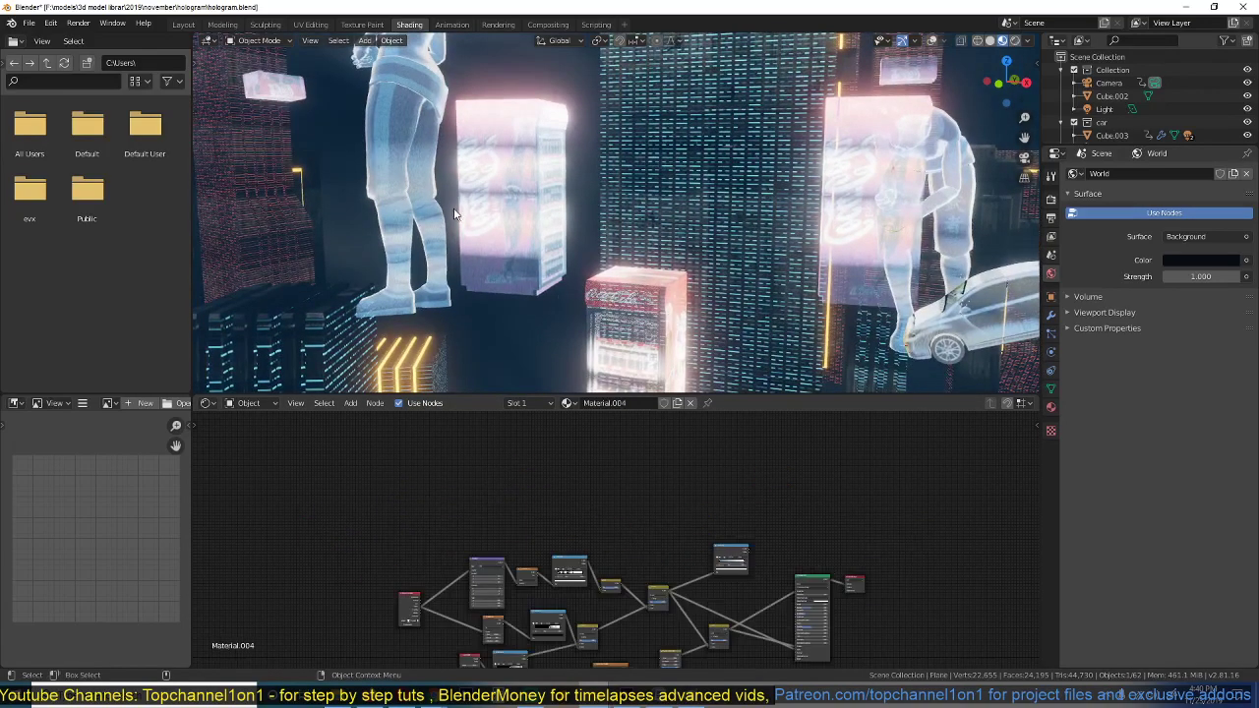
pyautogui.click(387, 121)
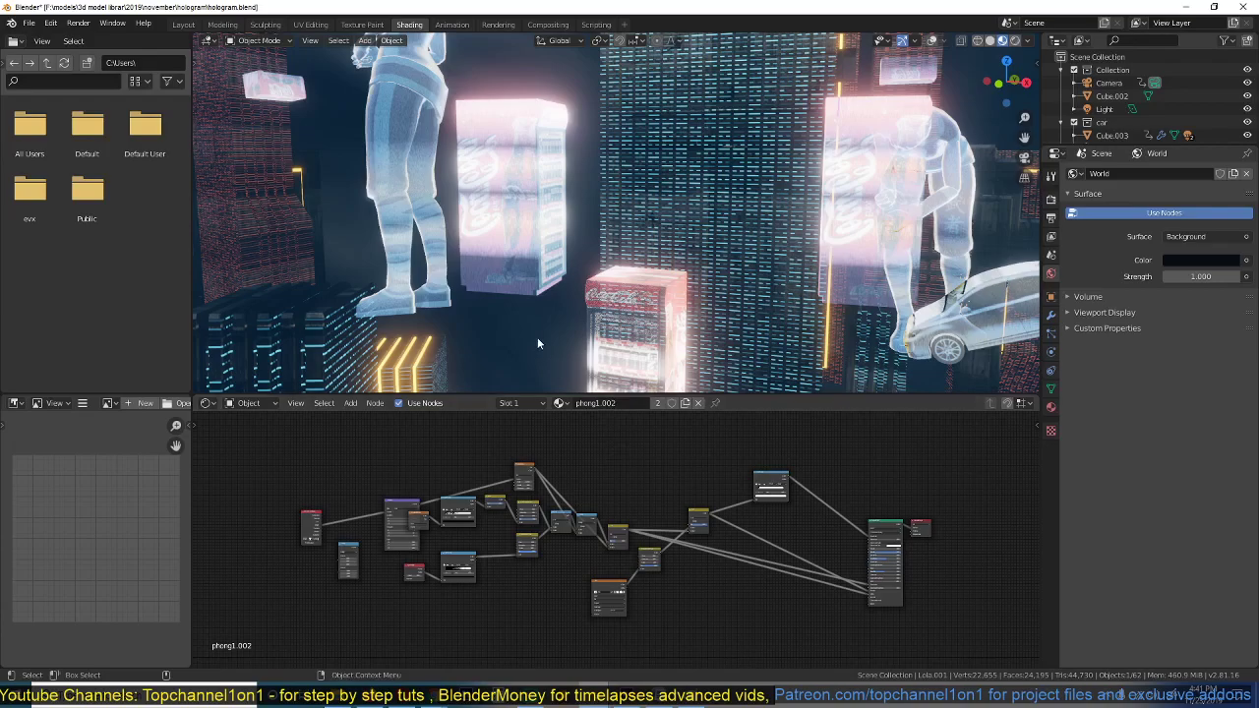
pyautogui.click(590, 312)
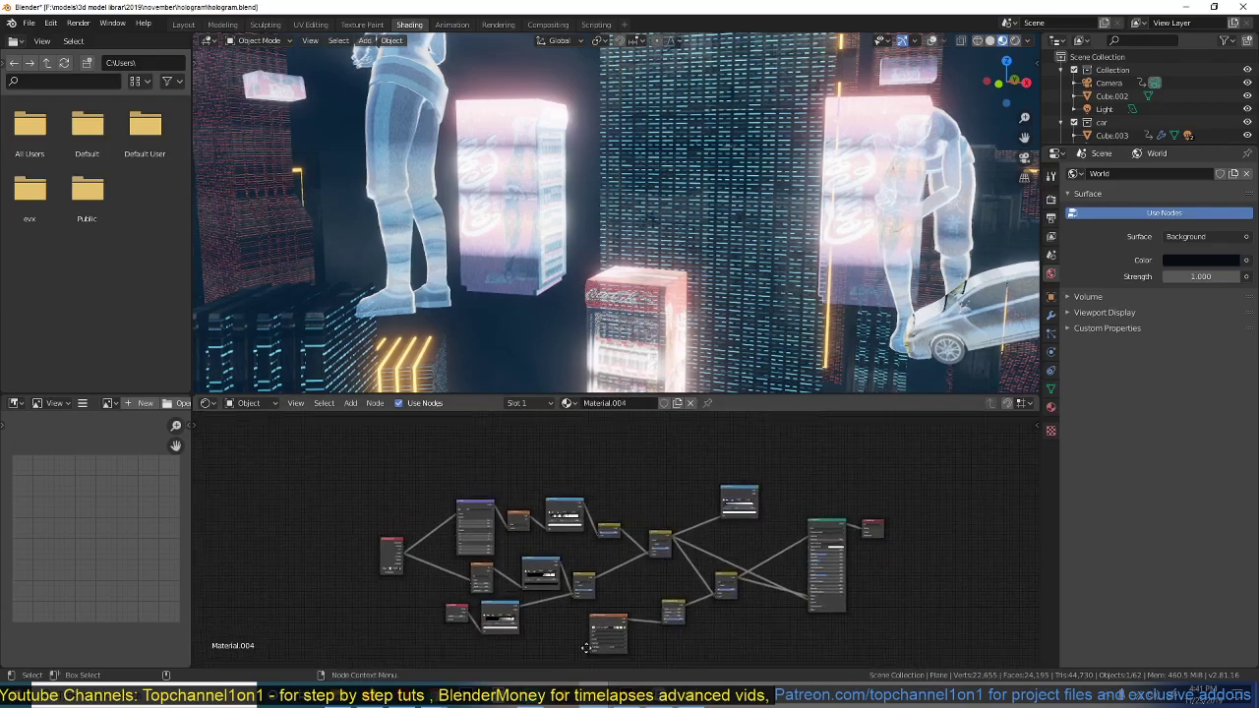
pyautogui.moveTo(584, 642); pyautogui.dragTo(573, 601, button='middle')
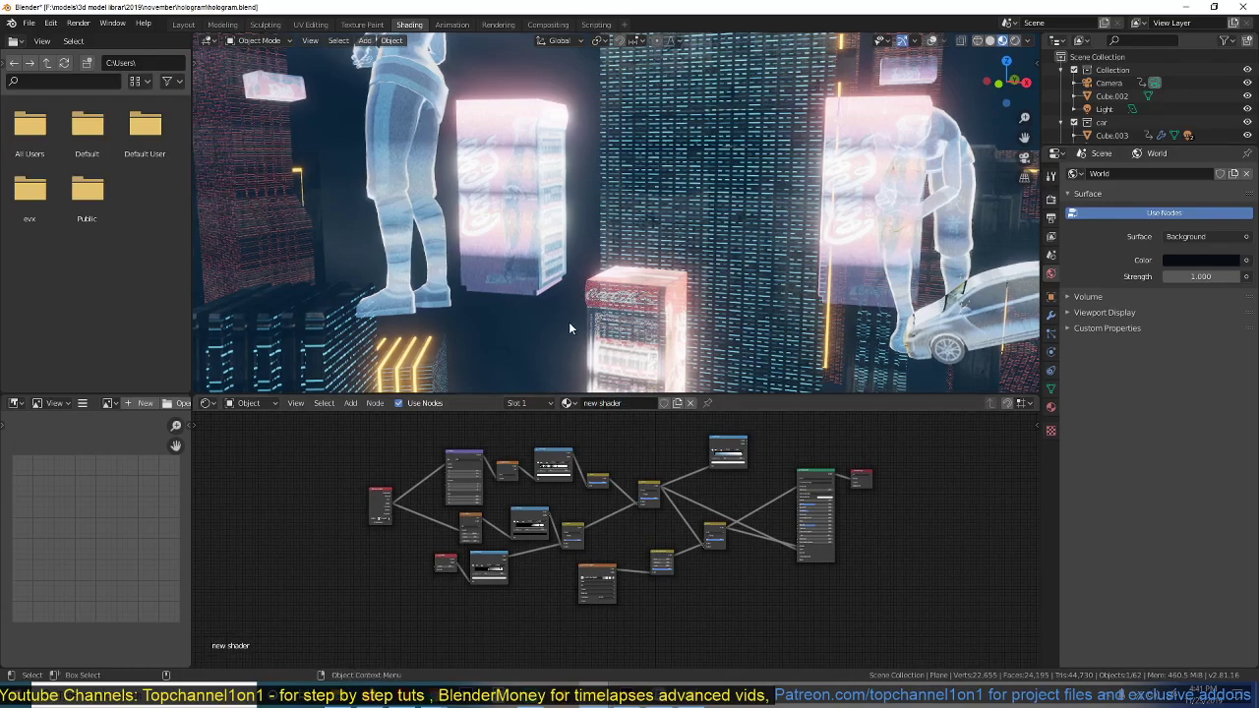
# Unlink the standing figure's phong1.002 material and assign the "new shader" material to it instead.
pyautogui.click(387, 118)
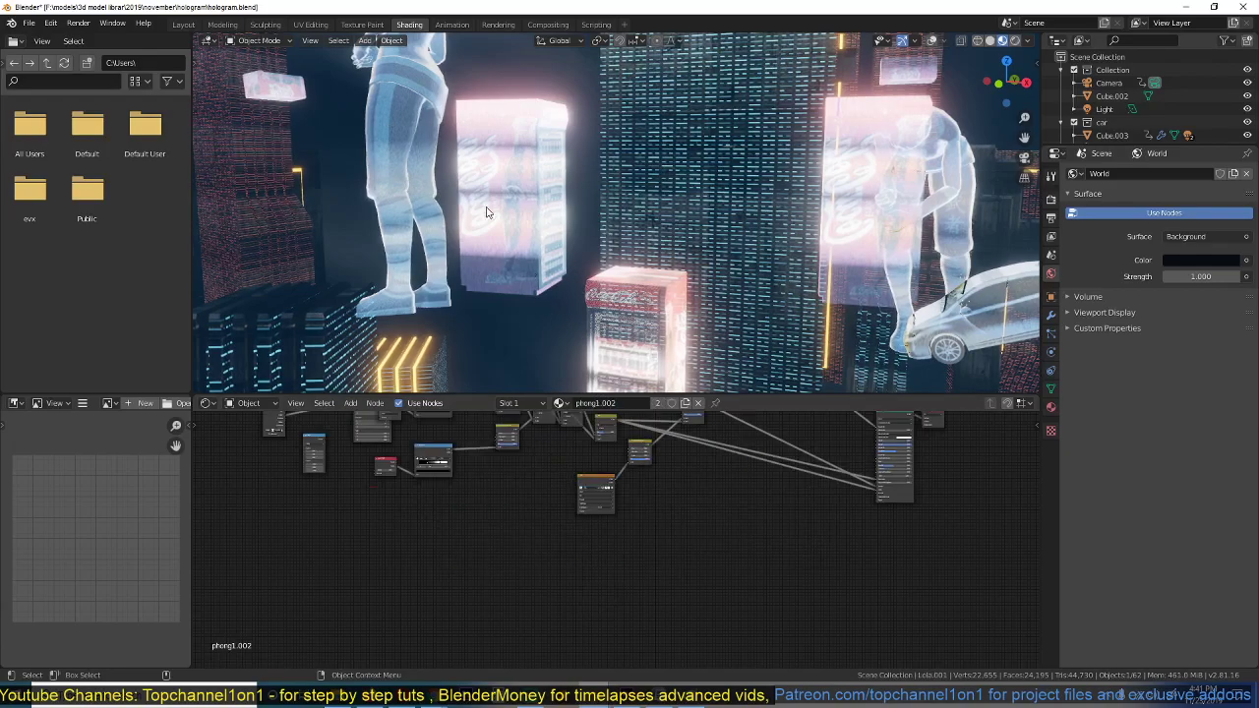
pyautogui.click(698, 403)
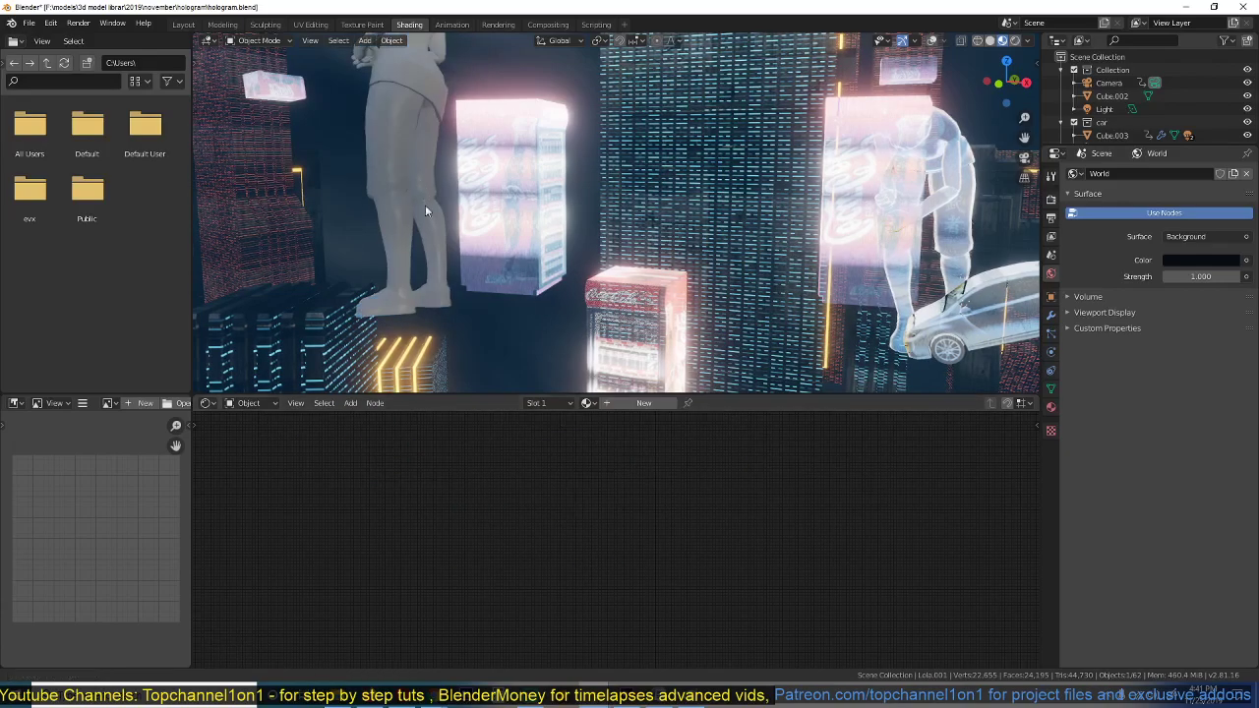
pyautogui.keyDown('shift'); pyautogui.moveTo(425, 206); pyautogui.dragTo(446, 311, button='middle'); pyautogui.keyUp('shift')
pyautogui.click(588, 403)
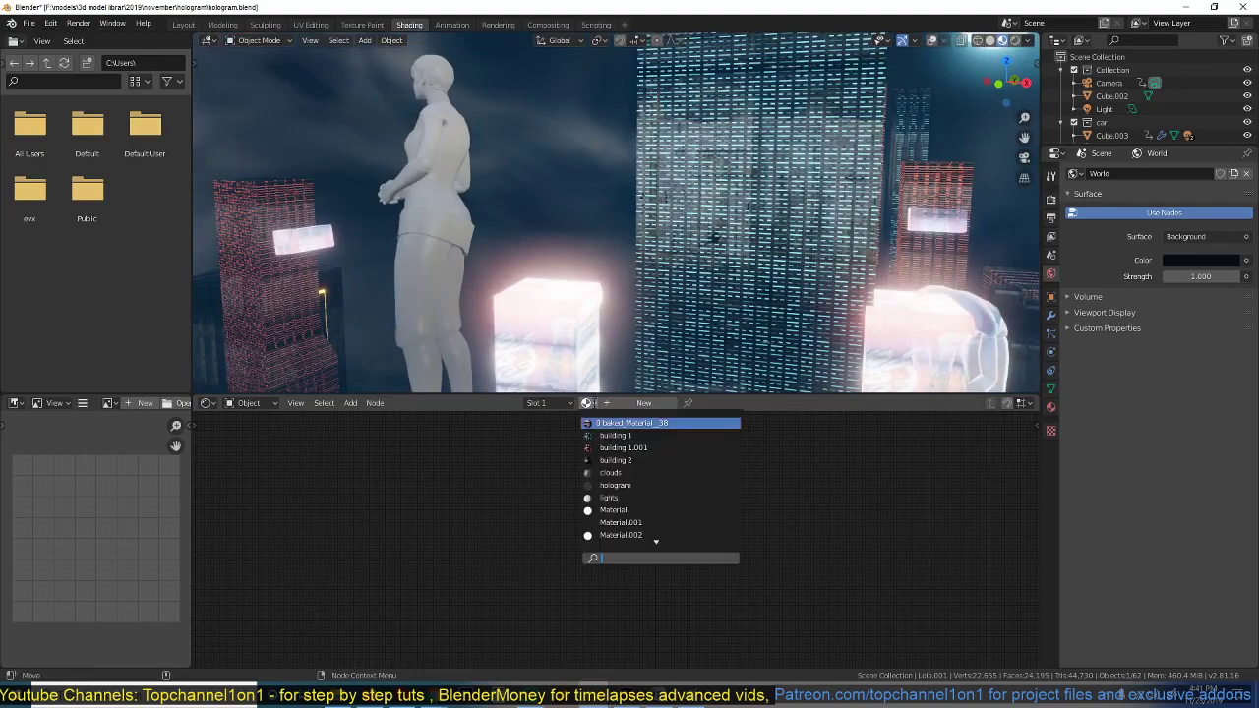
pyautogui.write('new')
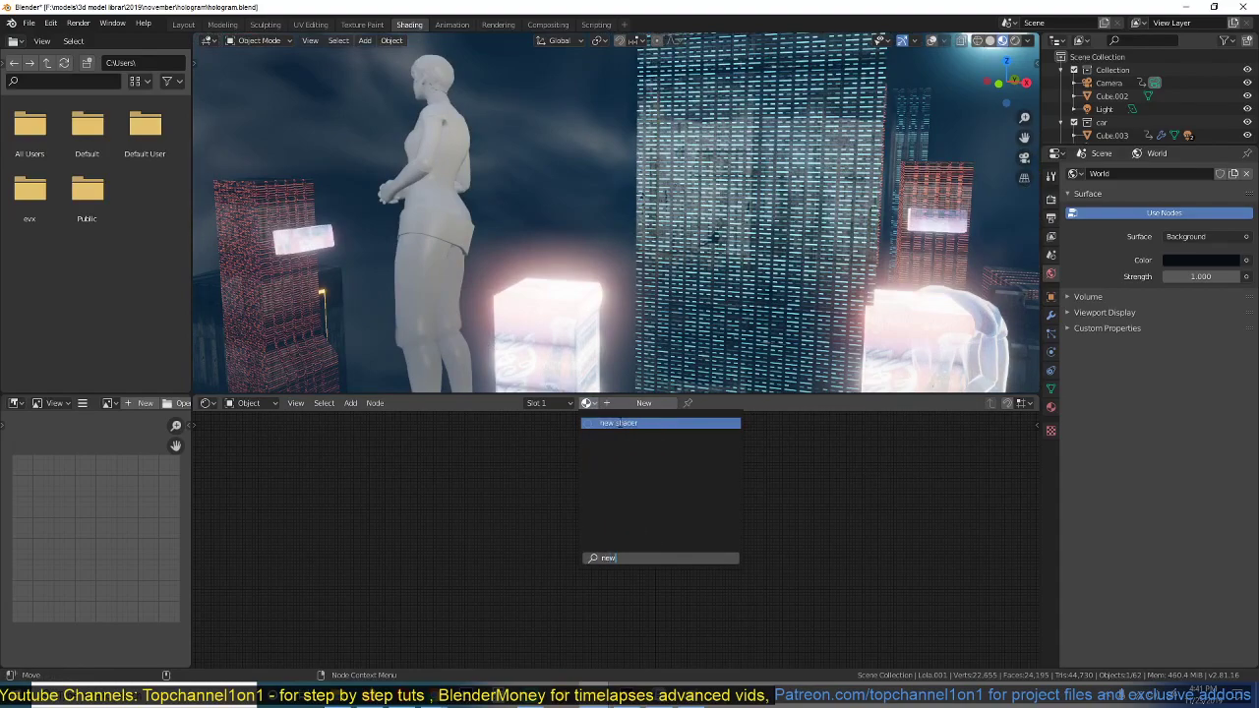
pyautogui.click(618, 423)
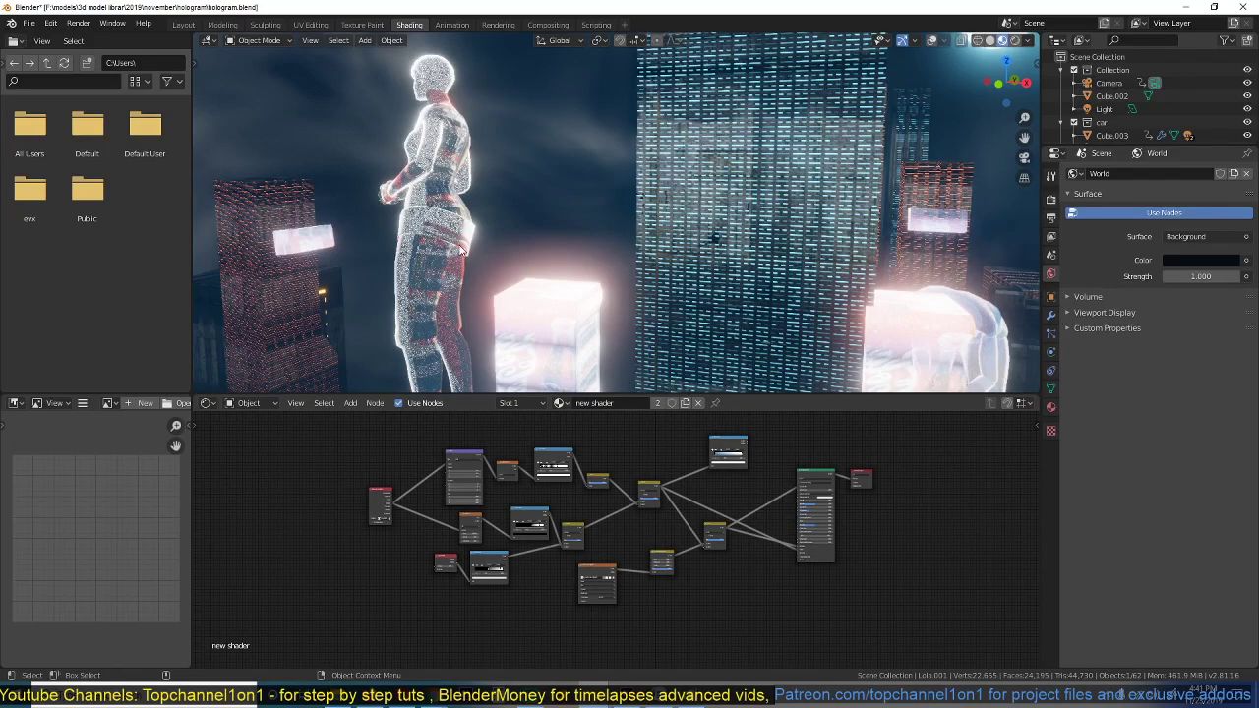
# Inspect the figure's surface up close and make its "new shader" material a single-user copy.
pyautogui.moveTo(460, 242); pyautogui.dragTo(537, 147, button='middle')
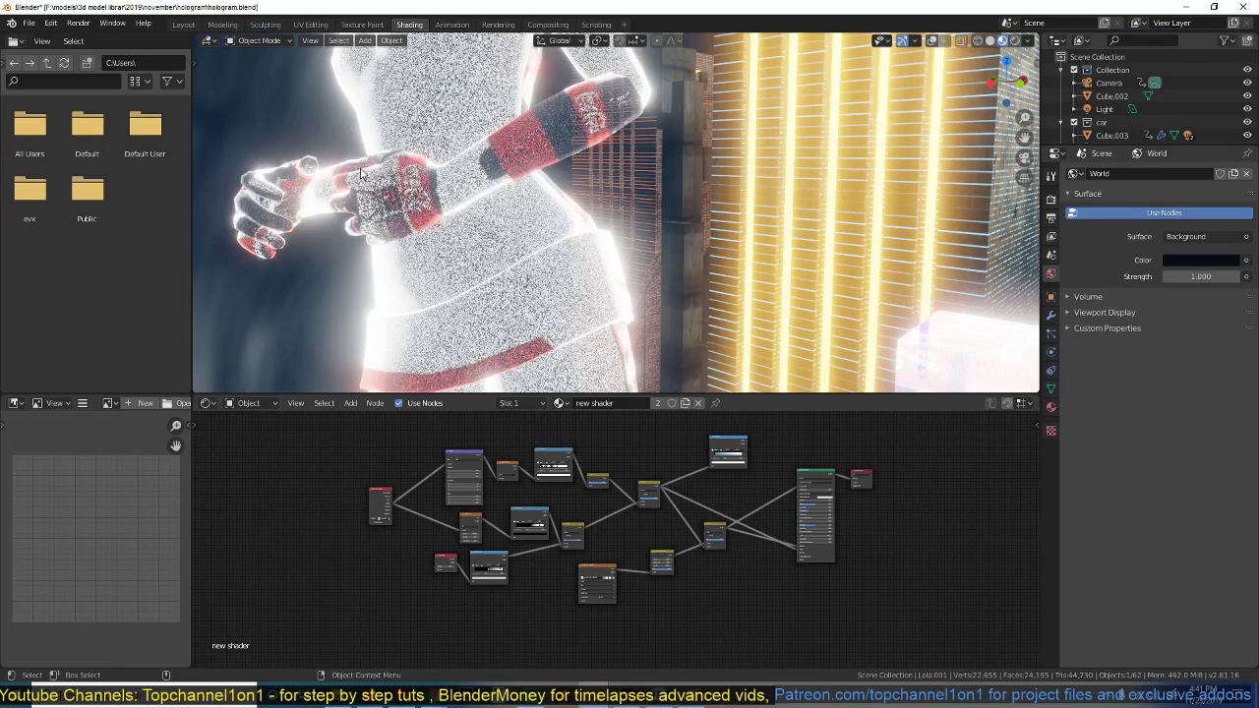
pyautogui.scroll(4, 565, 497)
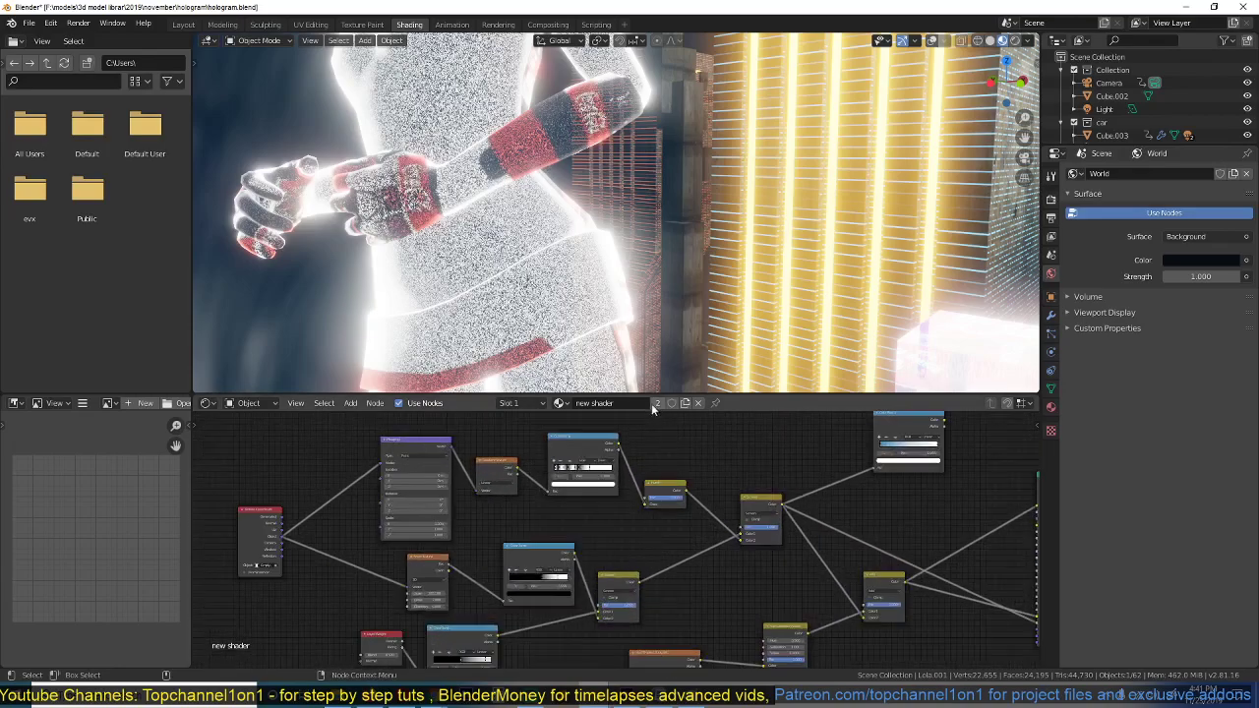
pyautogui.click(658, 402)
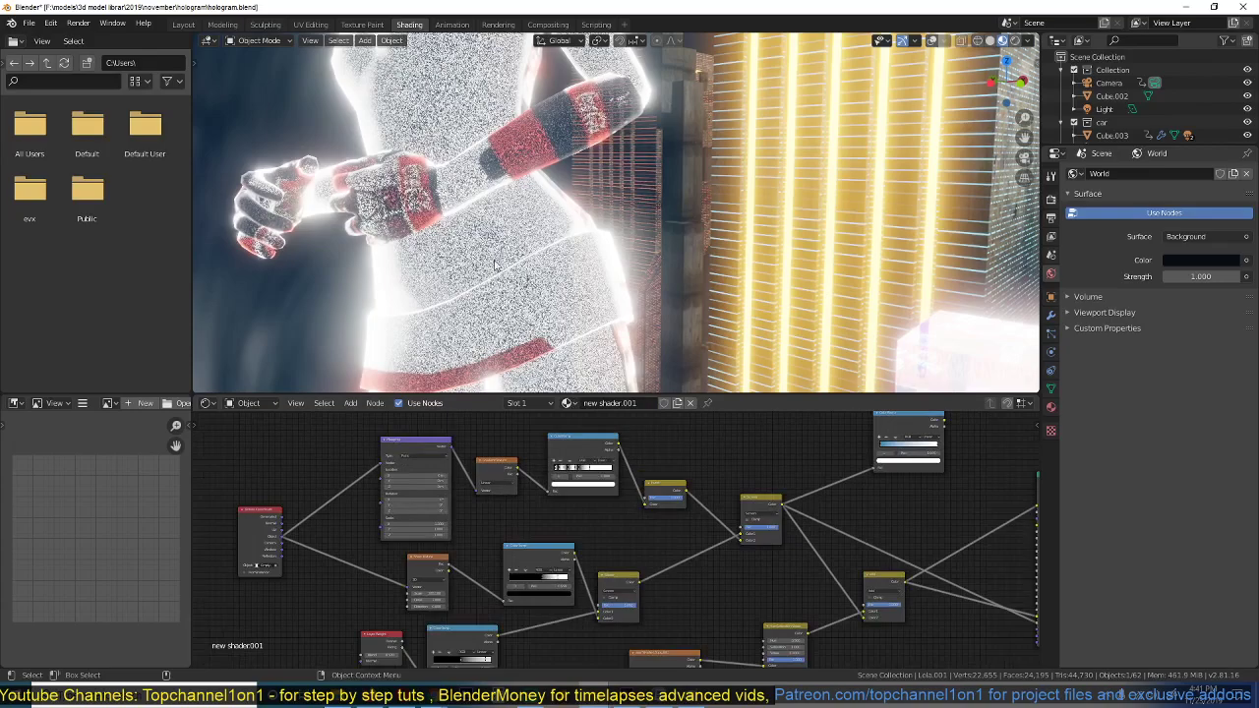
# Preview the Image Texture node's output on the figure and replace its Coke image with file1.
pyautogui.moveTo(899, 340); pyautogui.dragTo(442, 198, button='middle')
pyautogui.scroll(2, 753, 329)
pyautogui.moveTo(545, 524); pyautogui.dragTo(633, 440, button='middle')
pyautogui.scroll(1, 665, 537)
pyautogui.moveTo(667, 537); pyautogui.dragTo(520, 474, button='middle')
pyautogui.scroll(2, 599, 534)
pyautogui.keyDown('ctrl'); pyautogui.keyDown('shift'); pyautogui.click(607, 507); pyautogui.keyUp('shift'); pyautogui.keyUp('ctrl')
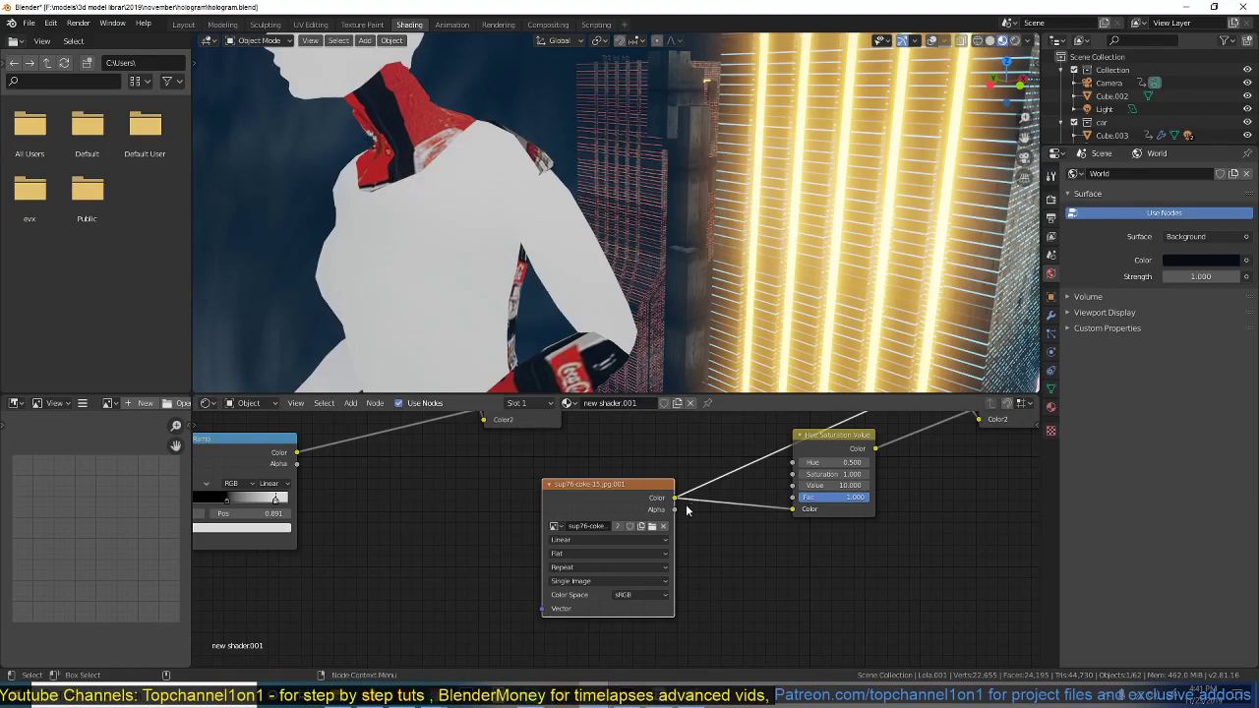
pyautogui.click(556, 526)
pyautogui.click(575, 554)
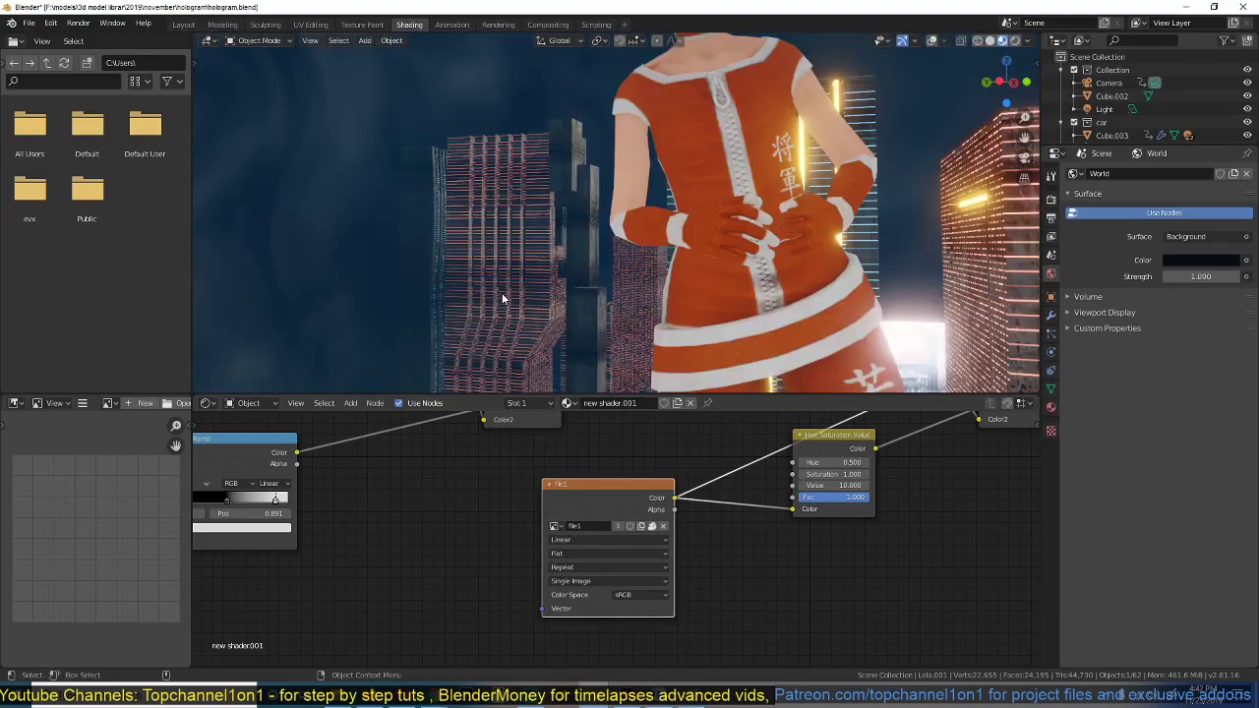
# Isolate the figure in the viewport and reconnect the Principled BSDF directly to the Material Output.
pyautogui.press('KP_Divide')
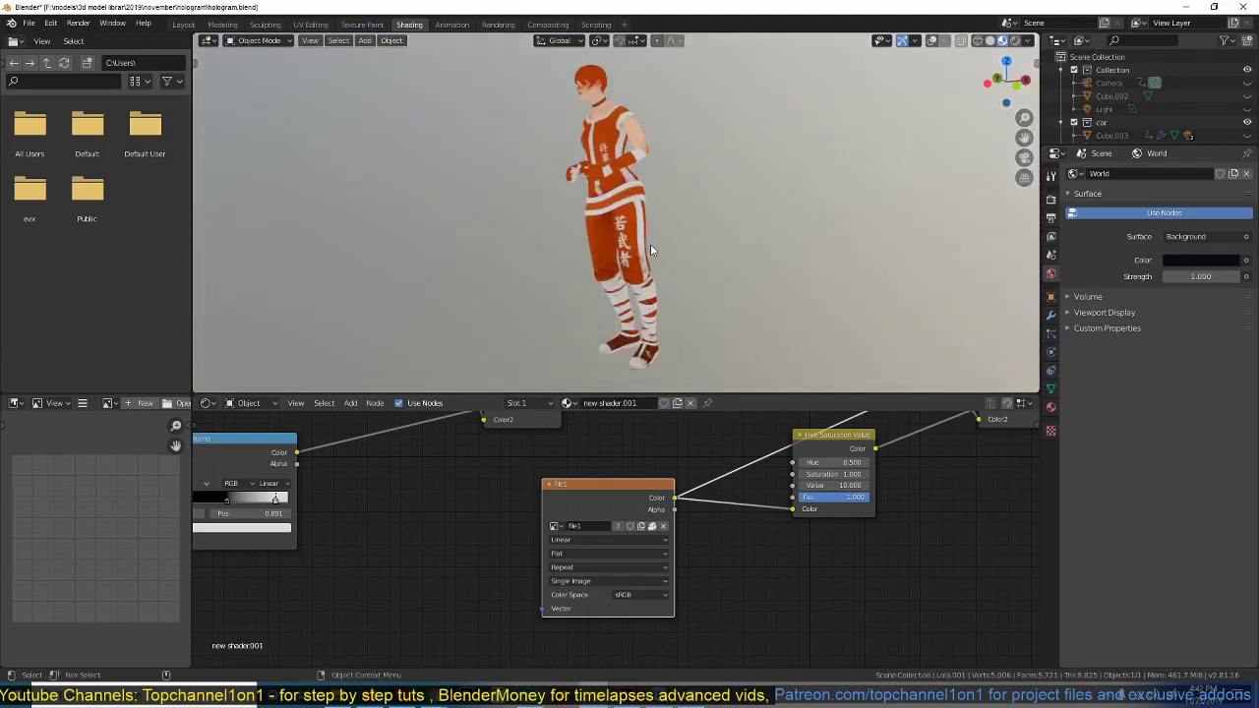
pyautogui.moveTo(650, 244); pyautogui.dragTo(685, 326, button='middle')
pyautogui.scroll(-1, 803, 464)
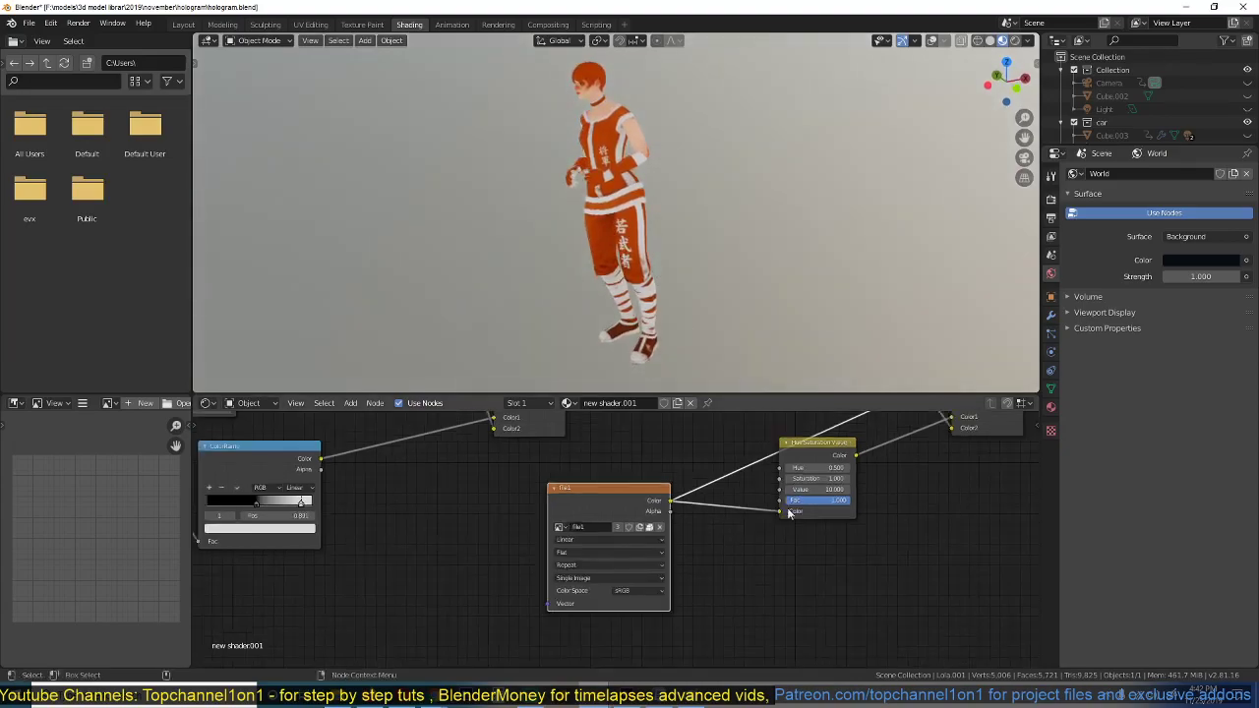
pyautogui.moveTo(803, 464); pyautogui.dragTo(587, 544, button='middle')
pyautogui.scroll(-3, 394, 566)
pyautogui.moveTo(845, 492); pyautogui.dragTo(531, 617, button='middle')
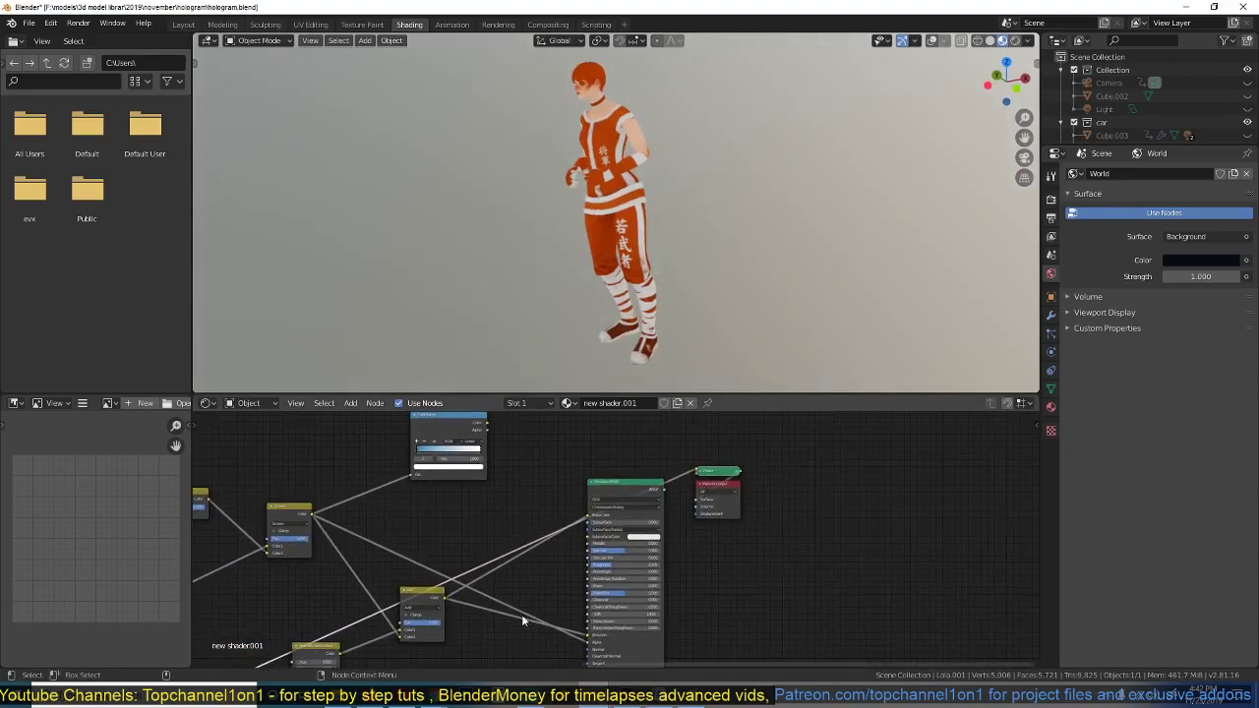
pyautogui.keyDown('ctrl'); pyautogui.keyDown('shift'); pyautogui.click(649, 506); pyautogui.keyUp('shift'); pyautogui.keyUp('ctrl')
# Play the animation and examine the hologram effect on the isolated figure.
pyautogui.press('space')
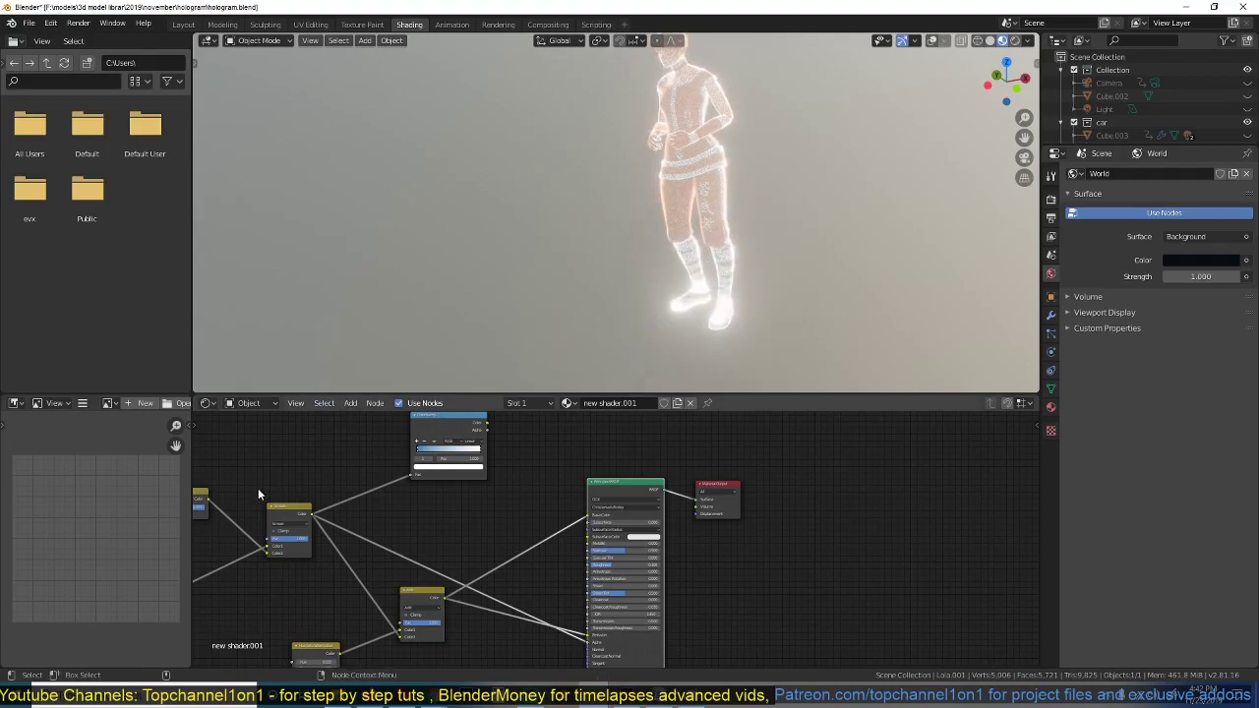
pyautogui.moveTo(262, 497); pyautogui.dragTo(458, 487, button='middle')
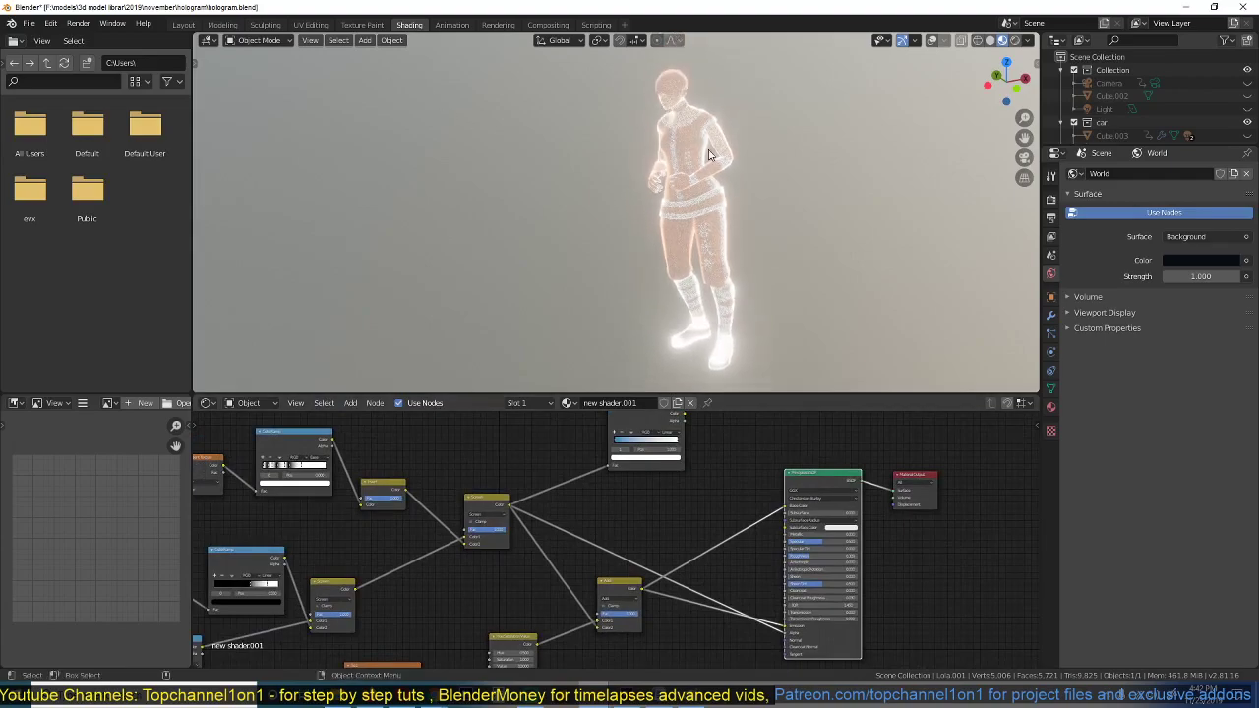
pyautogui.press('space')
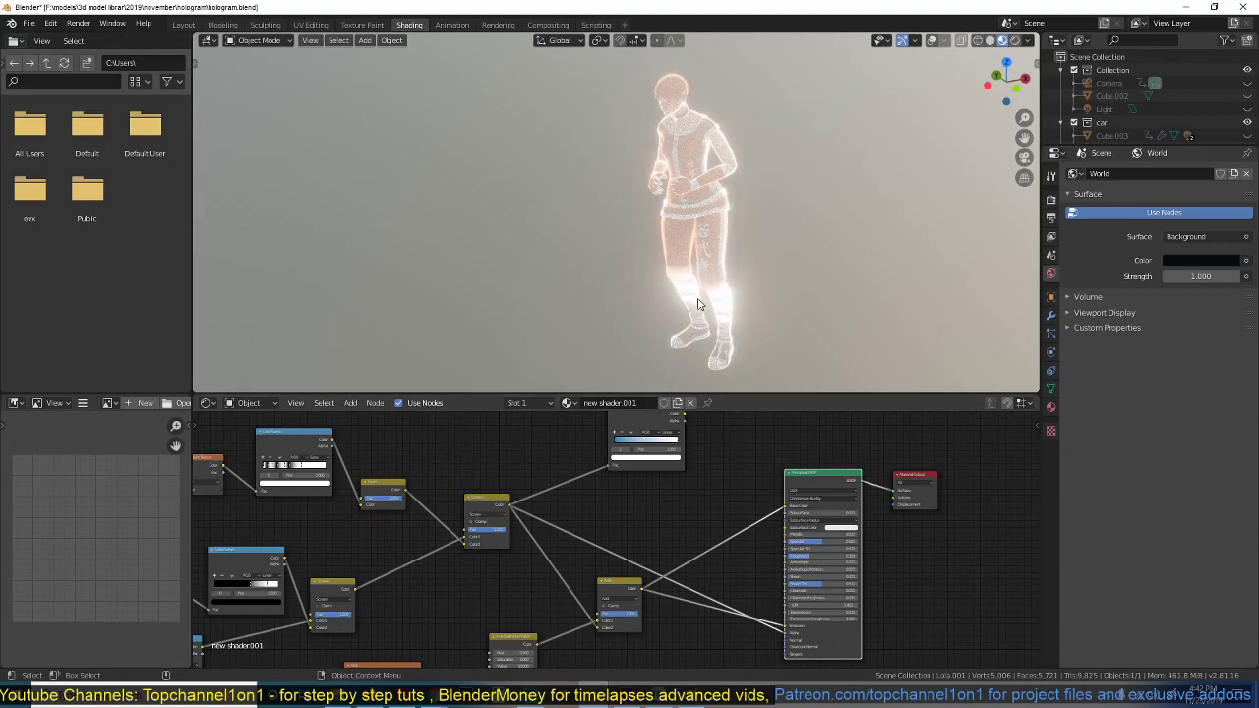
# Unhide all objects of the city scene and view it through the camera.
pyautogui.hotkey('alt', 'h')
pyautogui.scroll(4, 778, 217)
pyautogui.keyDown('shift'); pyautogui.moveTo(777, 221); pyautogui.dragTo(563, 160, button='middle'); pyautogui.keyUp('shift')
pyautogui.scroll(5, 613, 190)
pyautogui.keyDown('shift'); pyautogui.moveTo(615, 192); pyautogui.dragTo(511, 124, button='middle'); pyautogui.keyUp('shift')
pyautogui.scroll(5, 459, 166)
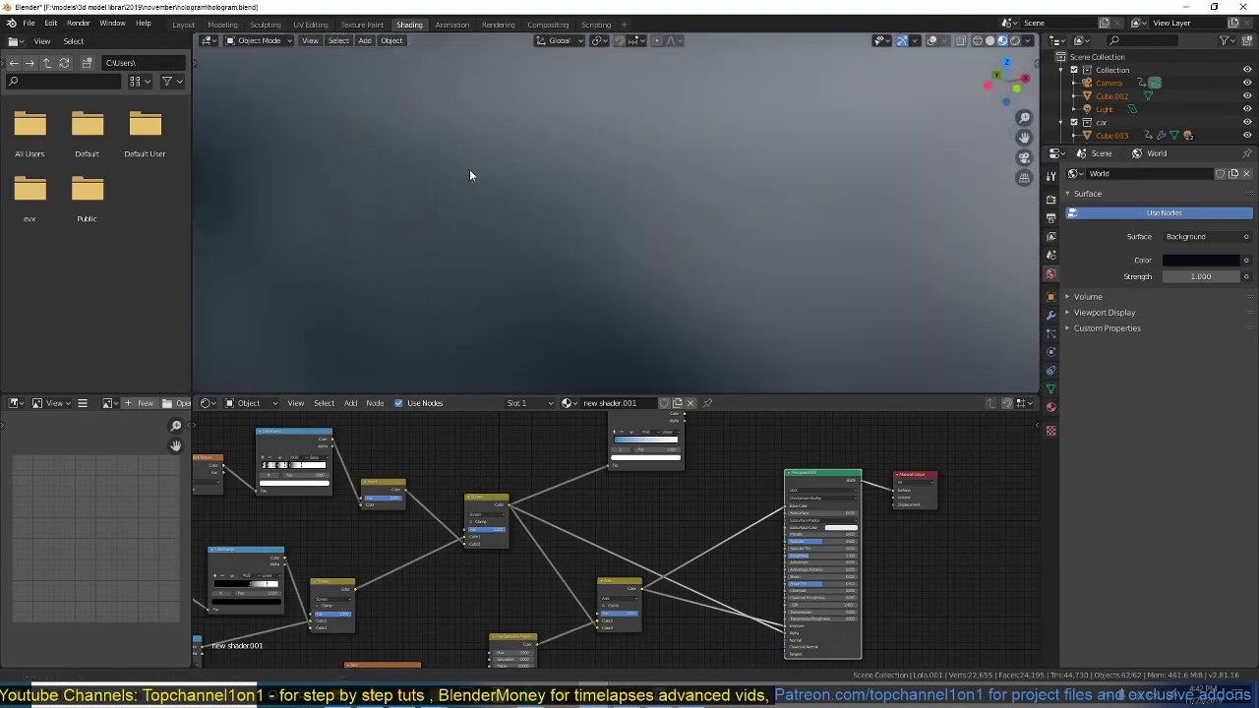
pyautogui.keyDown('shift'); pyautogui.moveTo(458, 166); pyautogui.dragTo(397, 126, button='middle'); pyautogui.keyUp('shift')
pyautogui.press('KP_0')
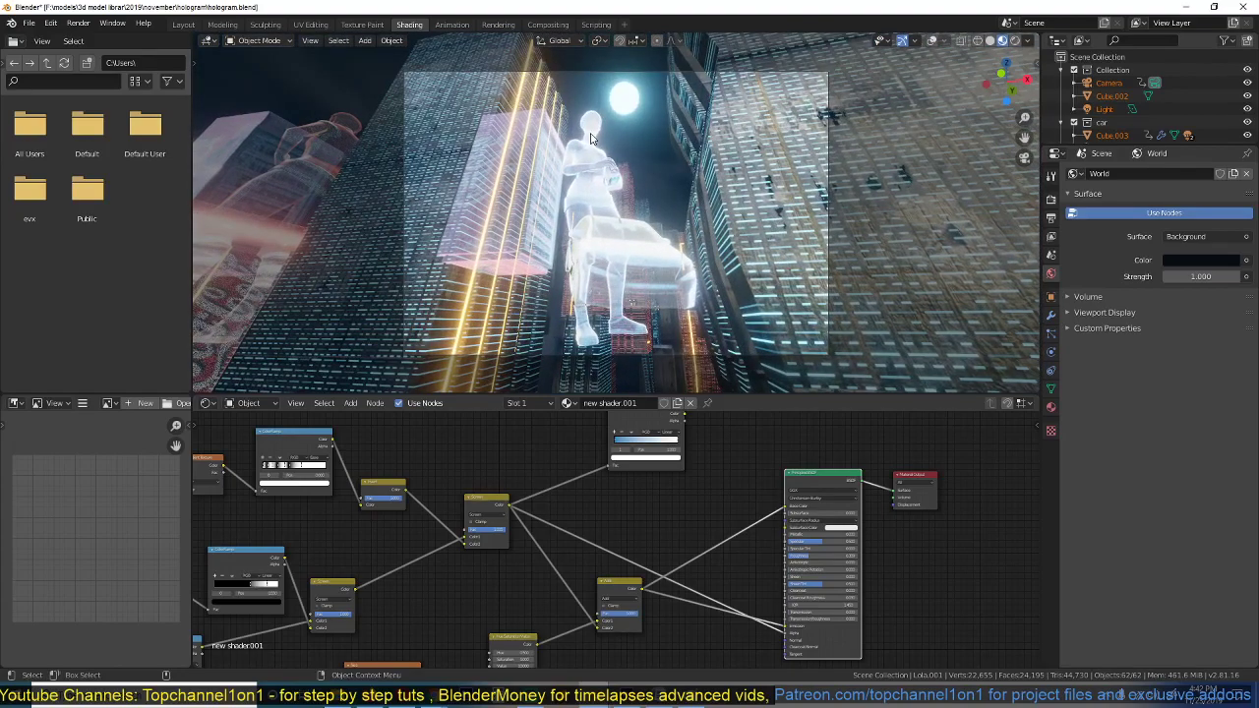
# Replace the standing figure's phong1.002 material with the existing new shader.001 material.
pyautogui.click(591, 139)
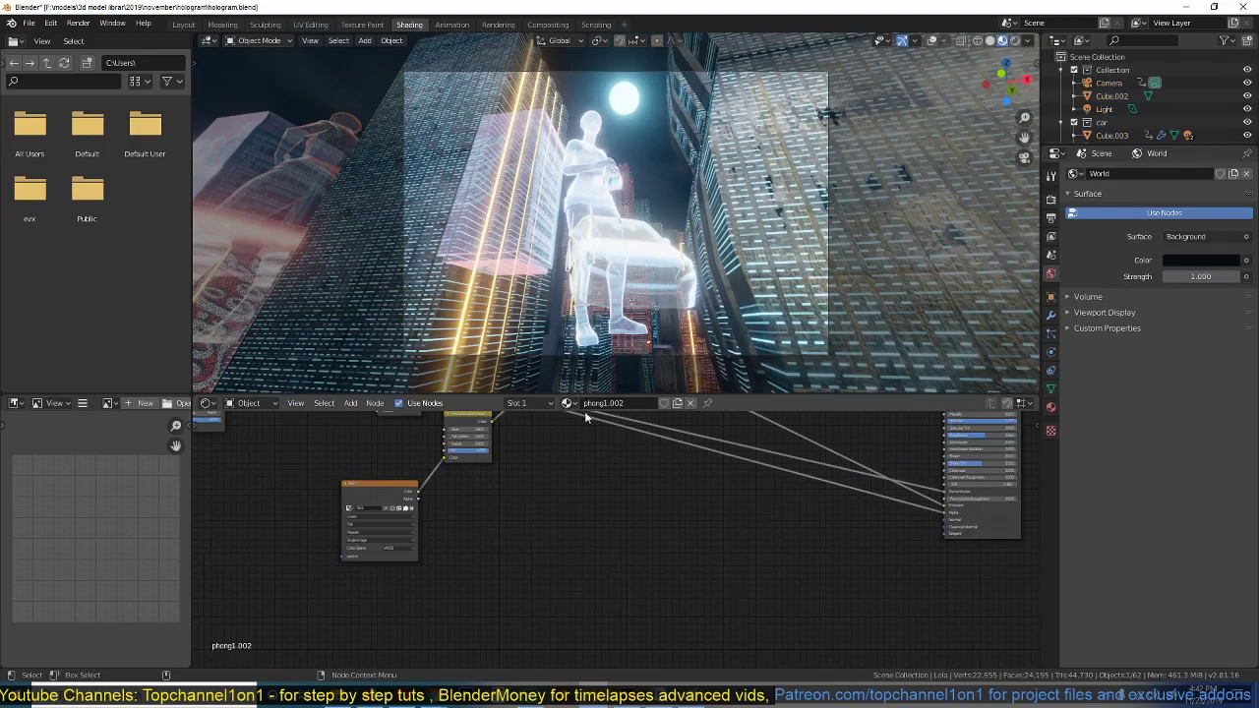
pyautogui.click(611, 203)
pyautogui.click(595, 132)
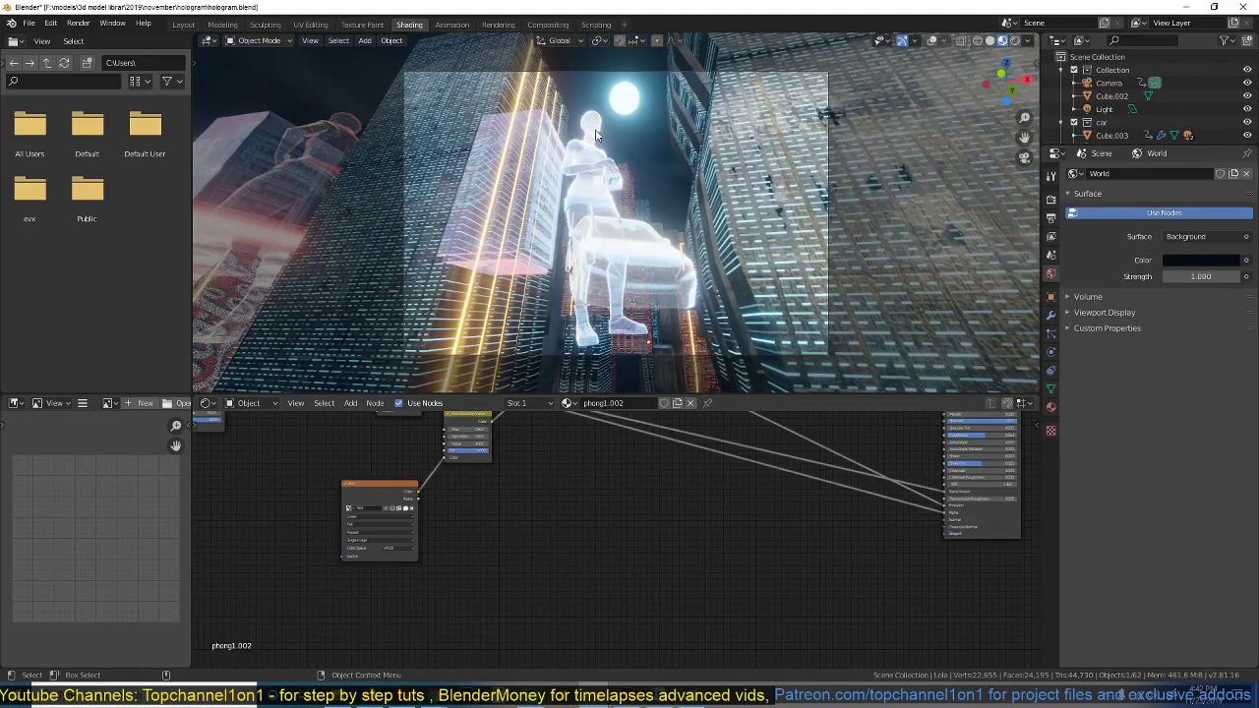
pyautogui.click(567, 403)
pyautogui.write('new')
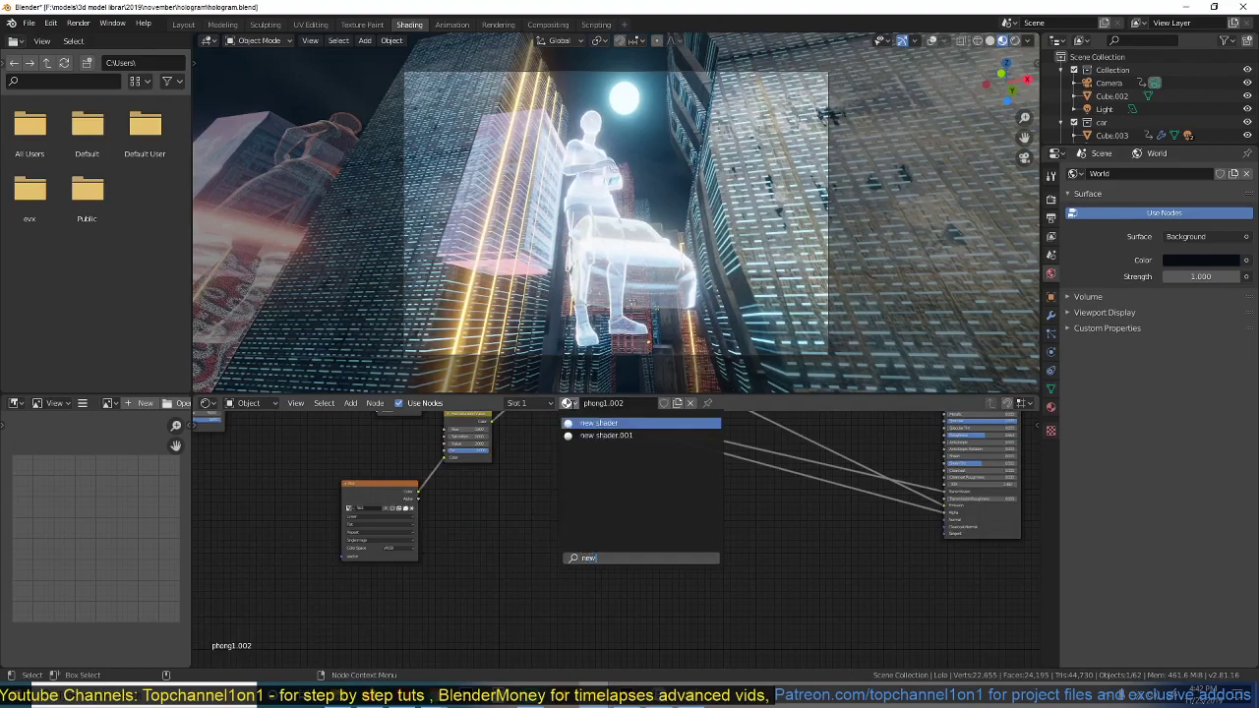
pyautogui.click(606, 434)
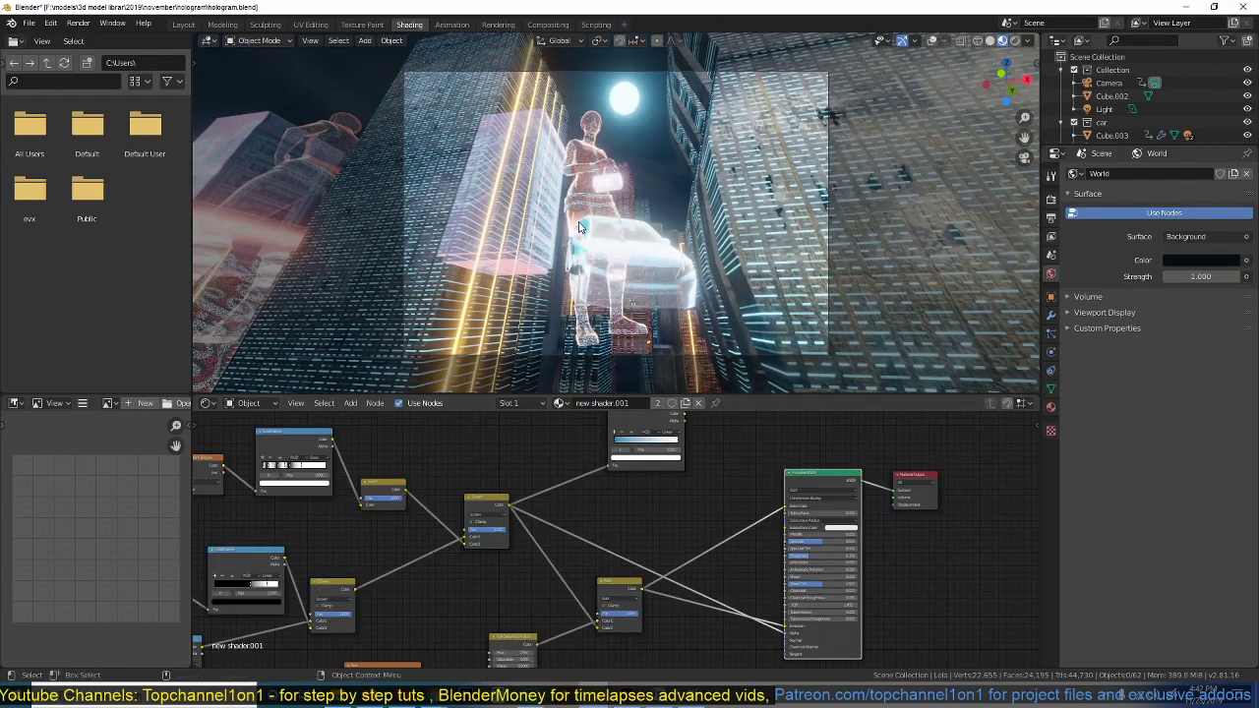
# Play the animation and inspect the hologram materials on the floating white box and the Coke box.
pyautogui.press('space')
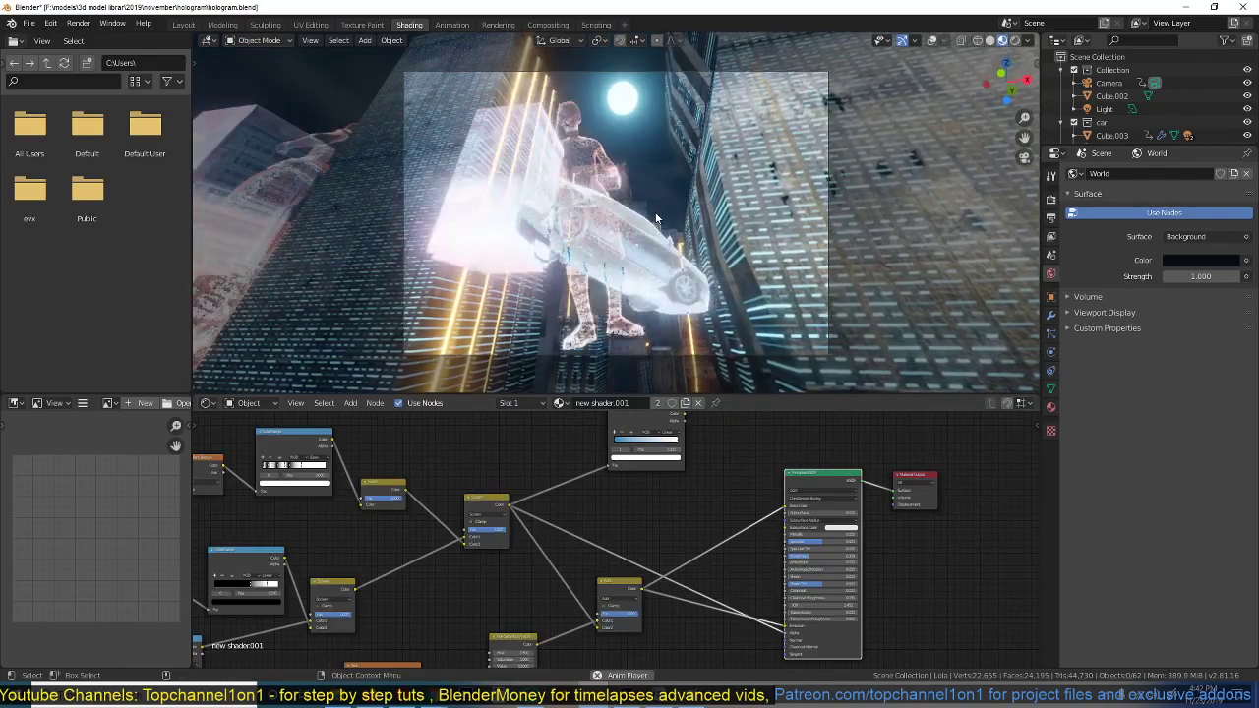
pyautogui.click(622, 115)
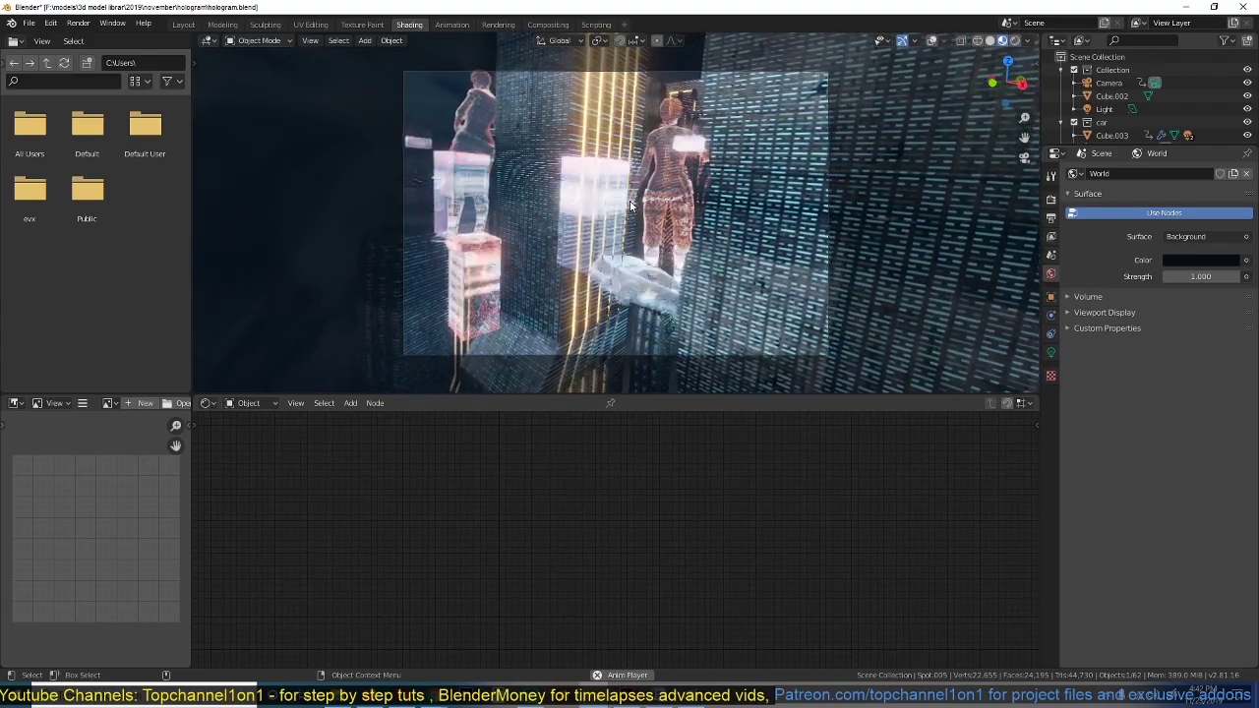
pyautogui.click(603, 182)
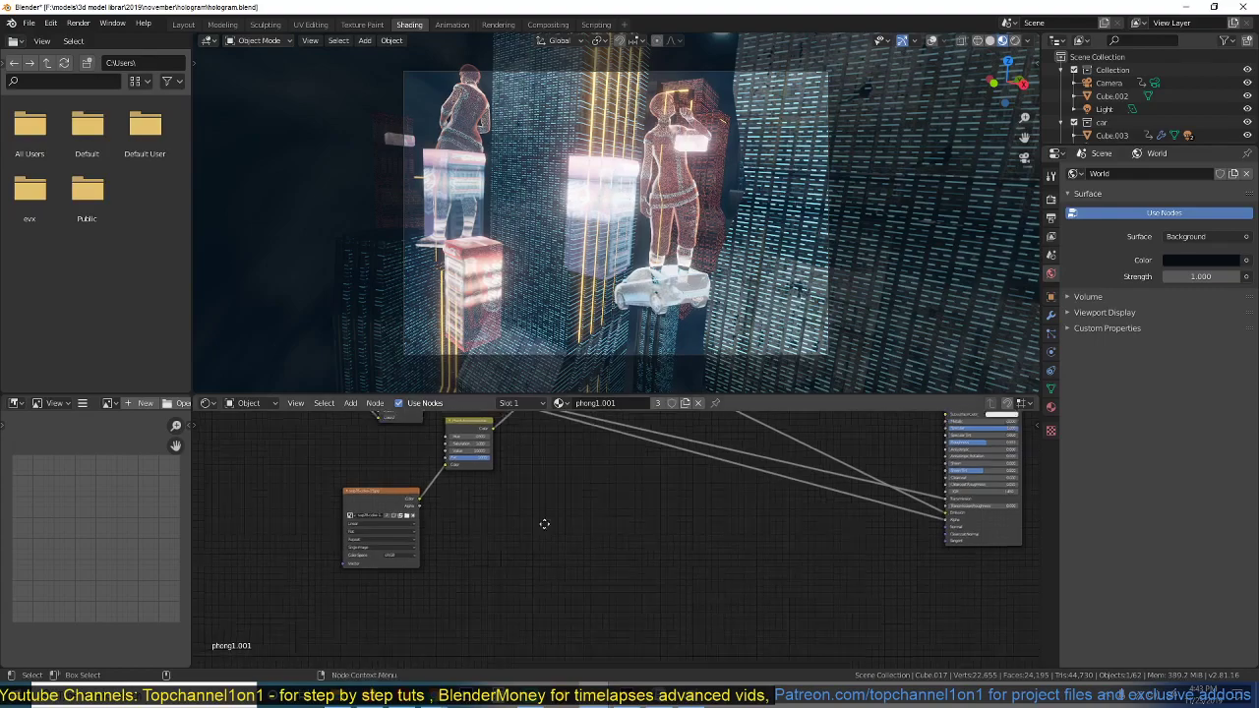
pyautogui.moveTo(547, 531); pyautogui.dragTo(573, 597, button='middle')
pyautogui.scroll(1, 574, 539)
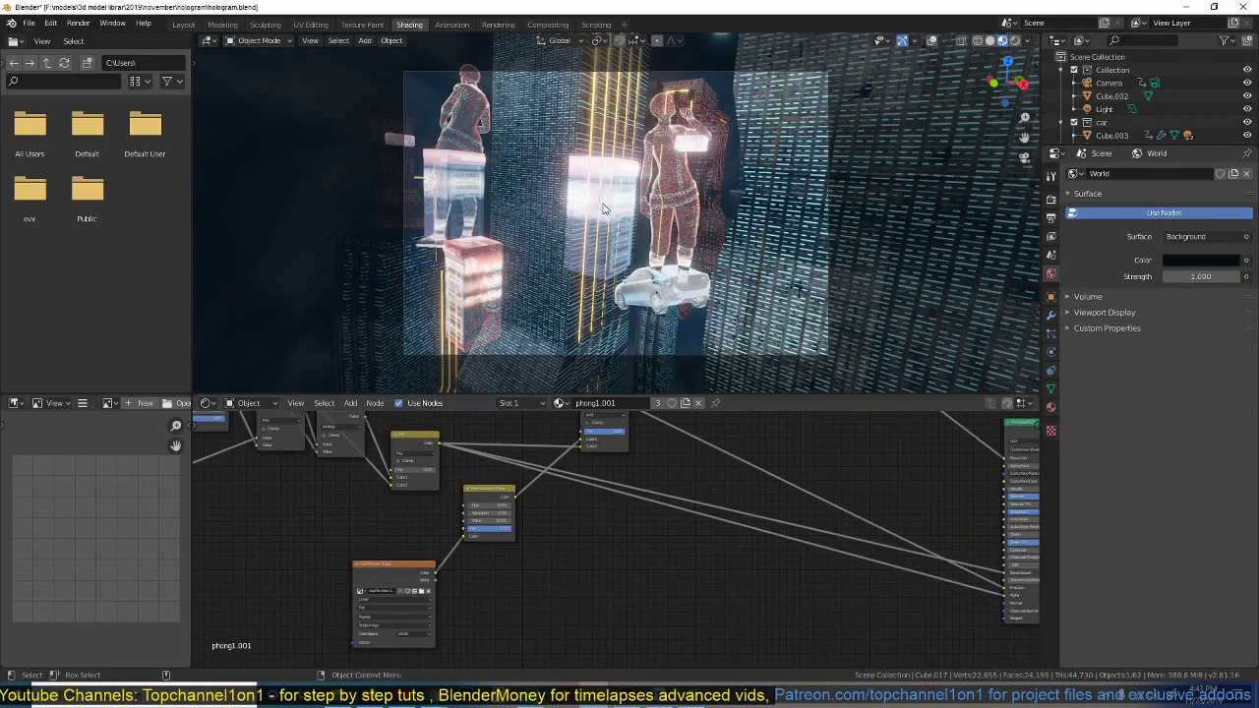
pyautogui.click(491, 256)
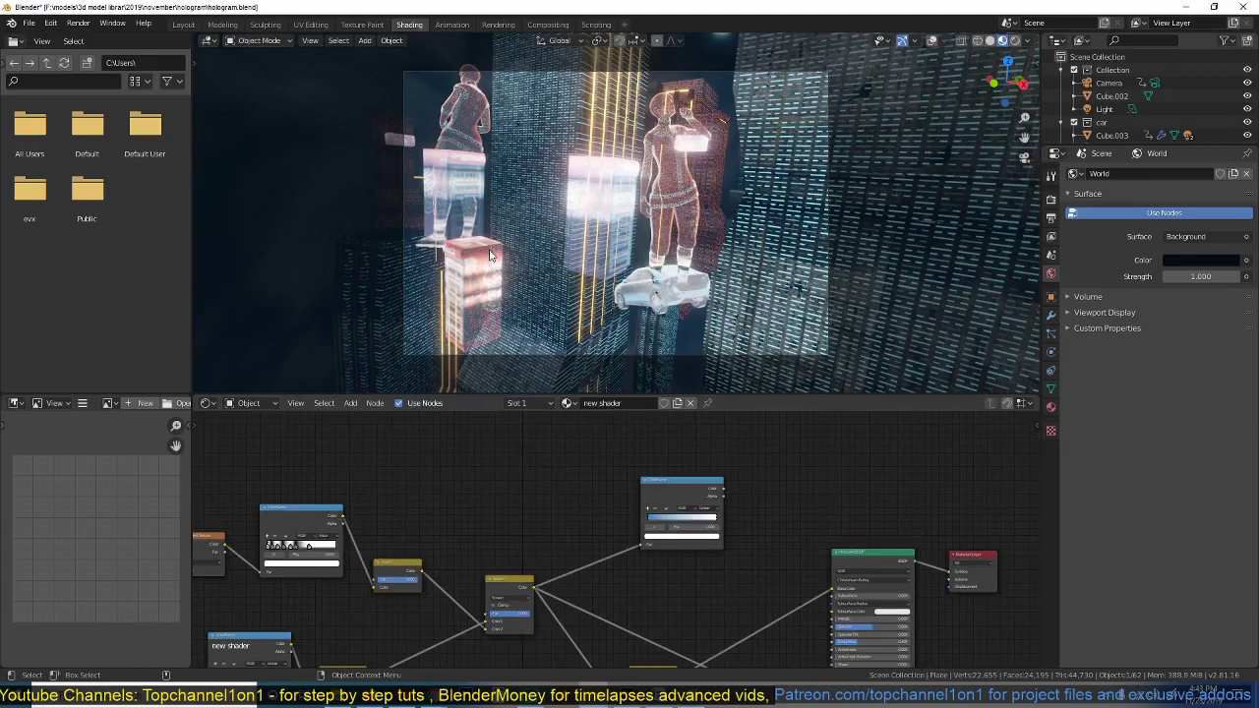
# Show the viewport overlays and link the Coke box's object data to the floating white hologram box.
pyautogui.click(615, 192)
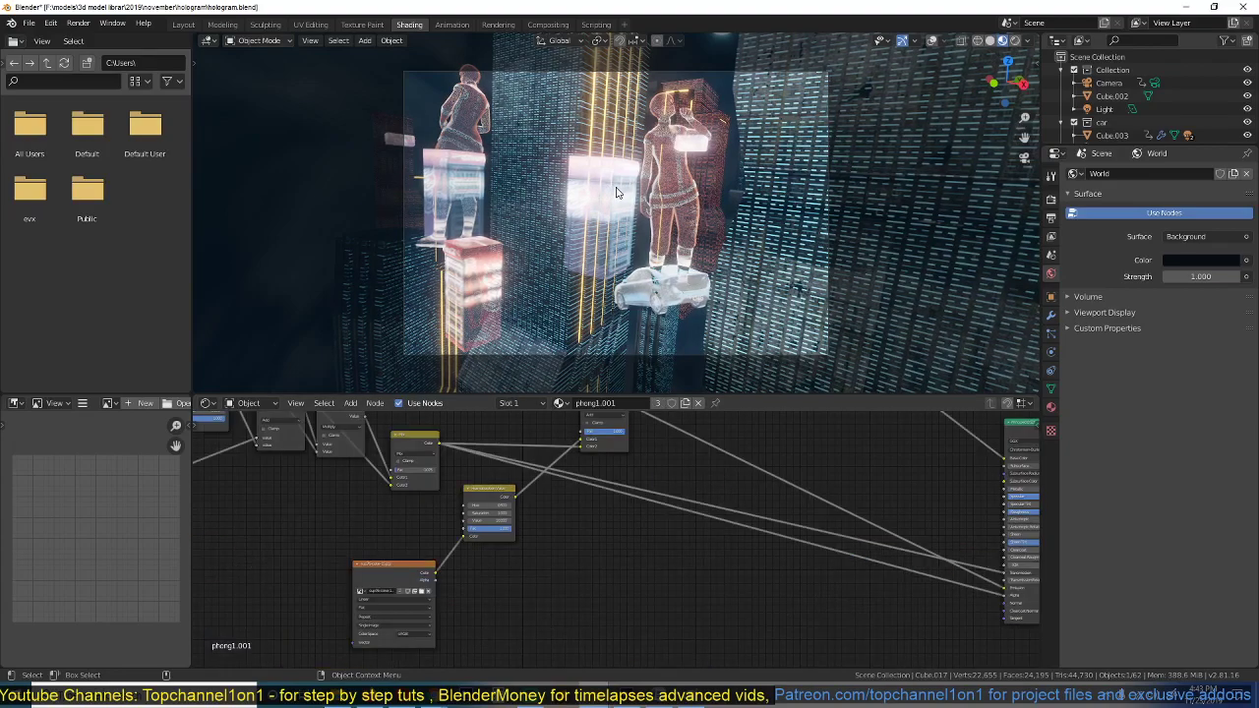
pyautogui.click(930, 42)
pyautogui.click(475, 268)
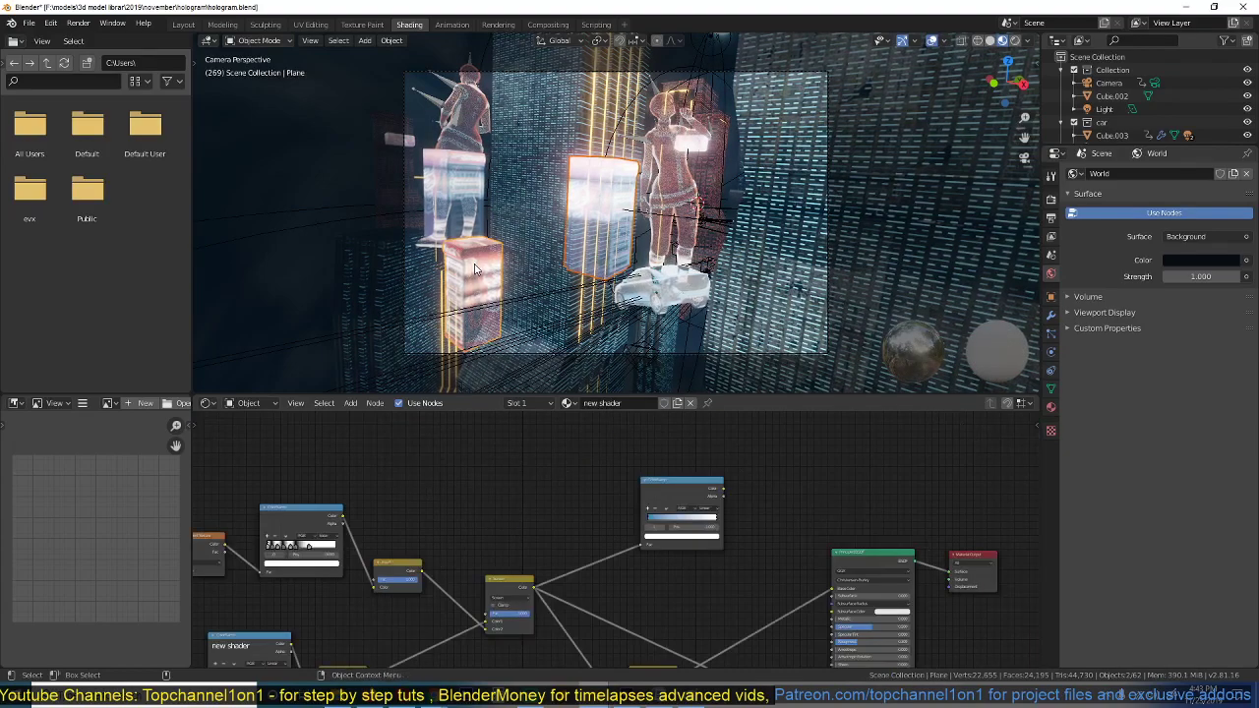
pyautogui.hotkey('ctrl', 'l')
pyautogui.click(417, 250)
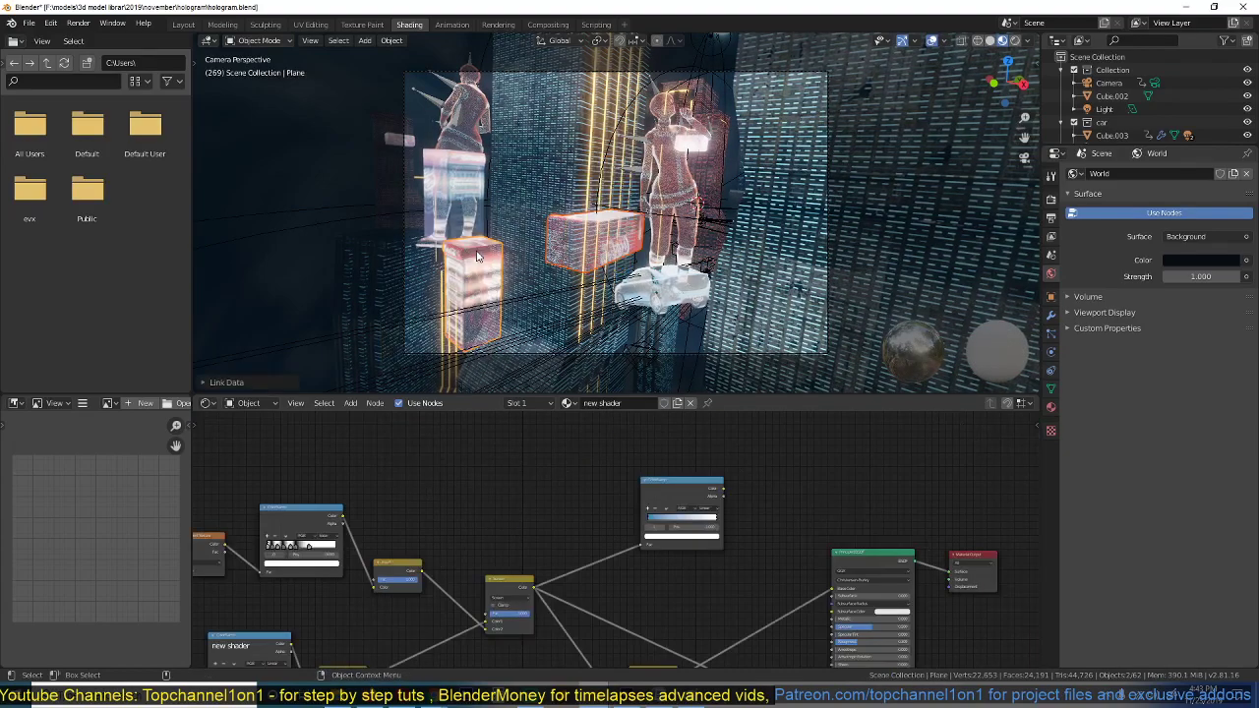
pyautogui.click(628, 248)
pyautogui.press('r')
pyautogui.press('x')
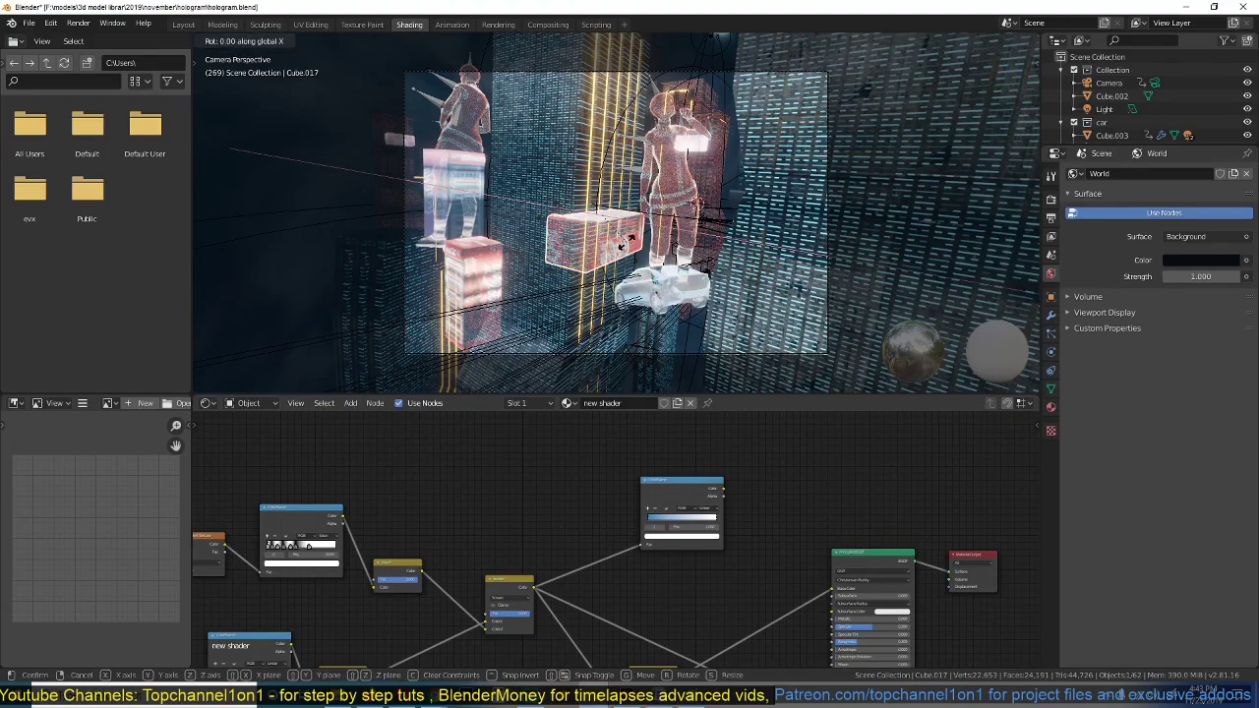
pyautogui.press('9')
pyautogui.press('0')
pyautogui.press('-')
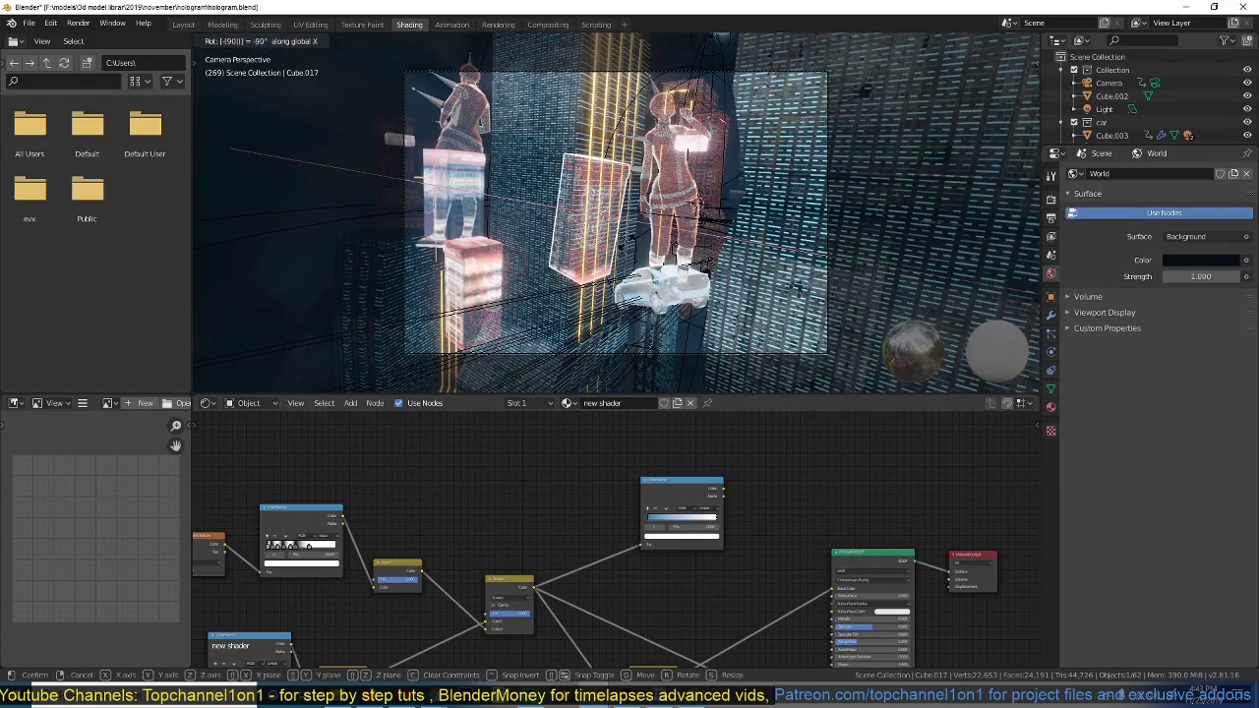
pyautogui.press('Escape')
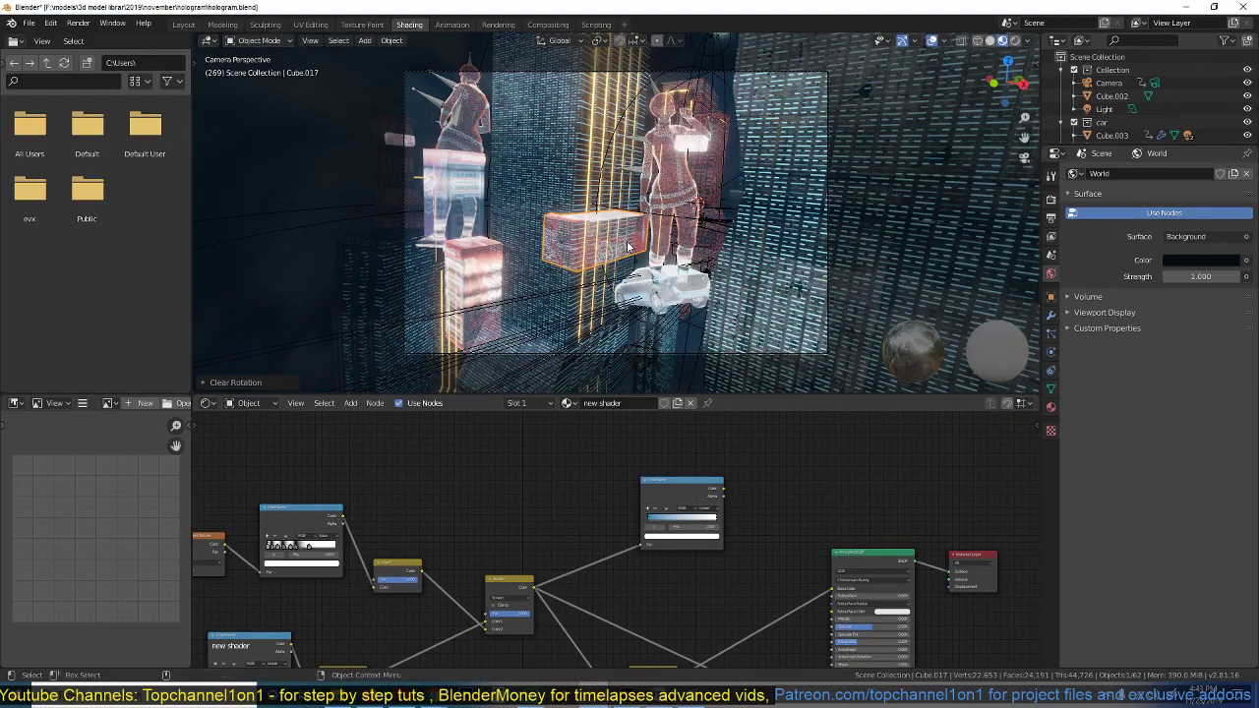
# Clear the relinked hologram box's rotation and rotate it 90° about global X and also about global Z.
pyautogui.press('x')
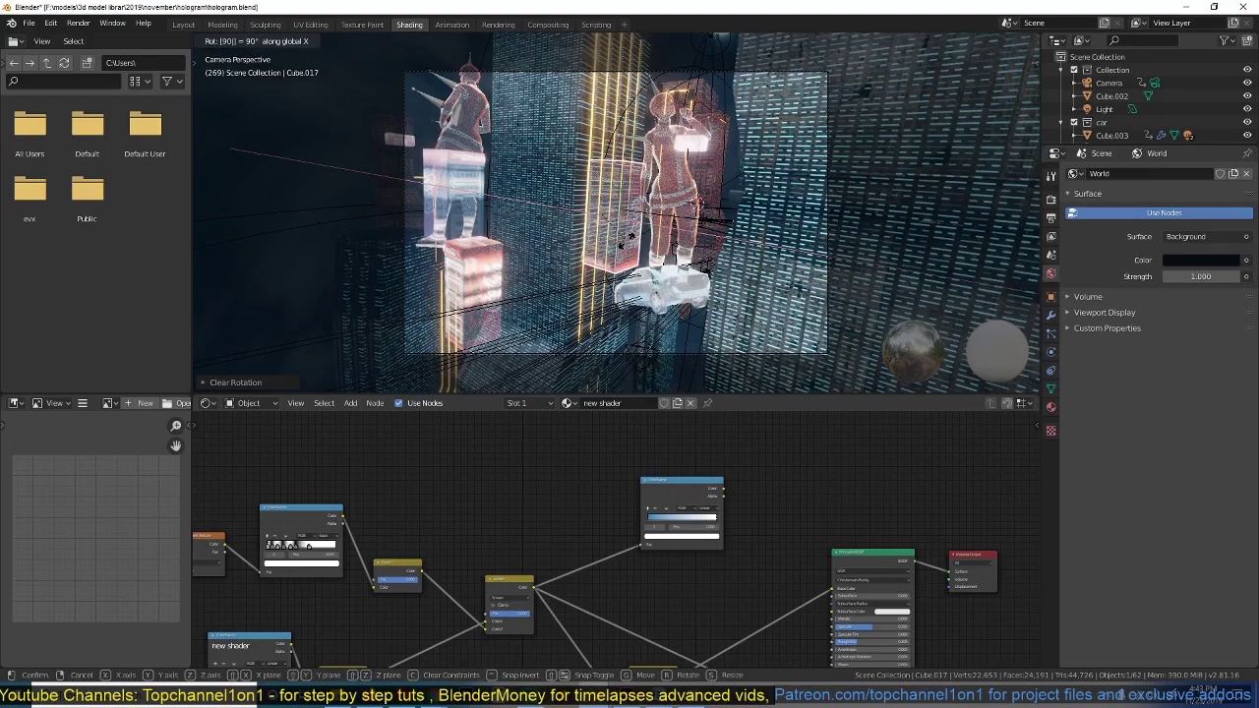
pyautogui.press('Return')
pyautogui.press('r')
pyautogui.press('z')
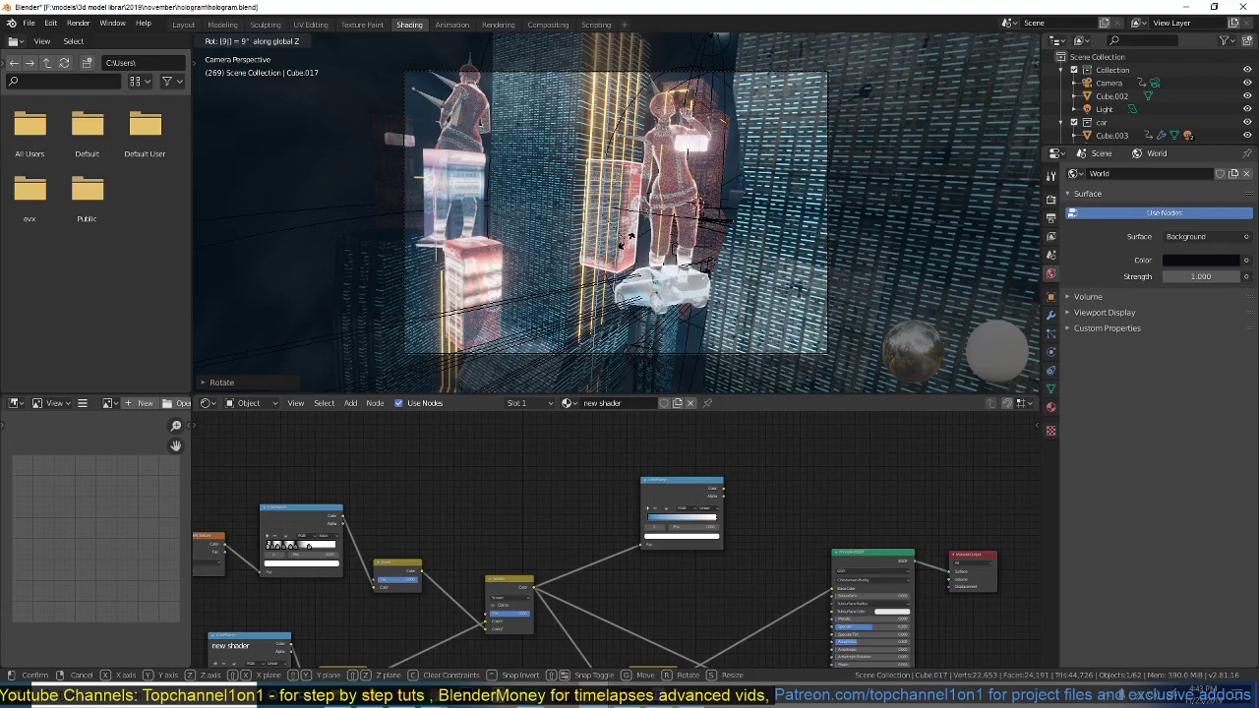
pyautogui.press('Return')
# Scale the relinked hologram box up by about 1.5 and move it about 0.89 m along global X.
pyautogui.press('s')
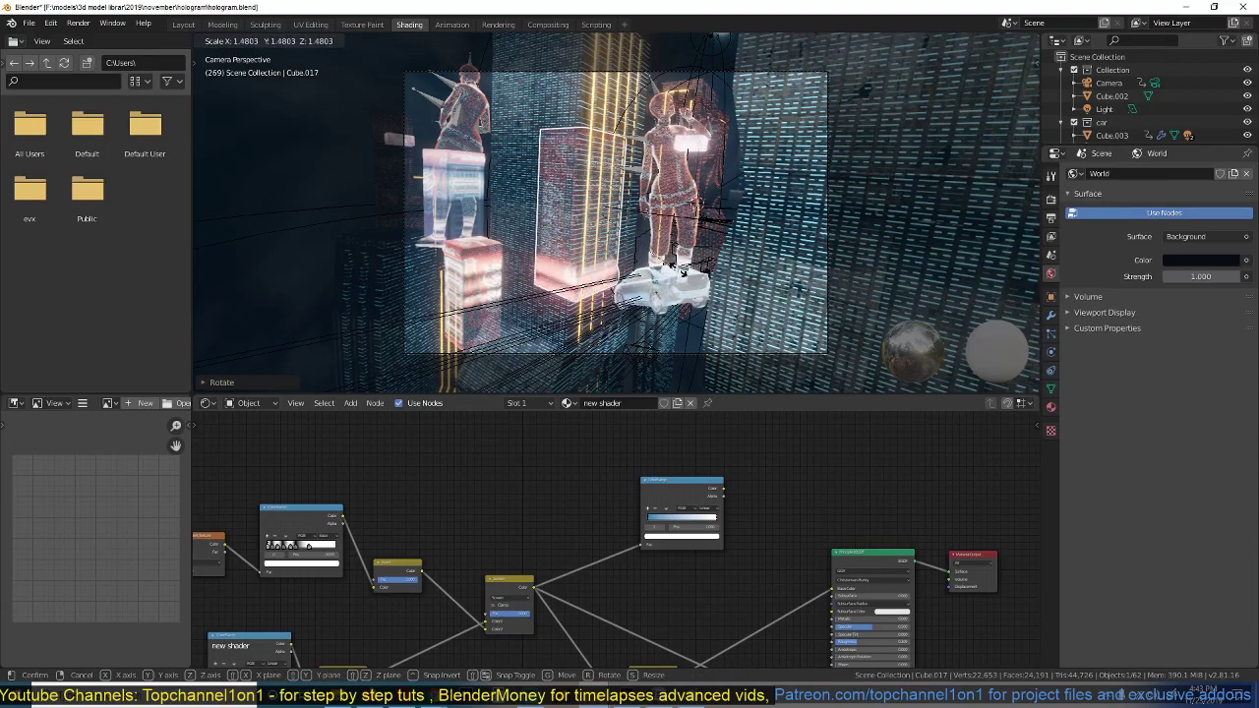
pyautogui.click(621, 278)
pyautogui.press('g')
pyautogui.press('y')
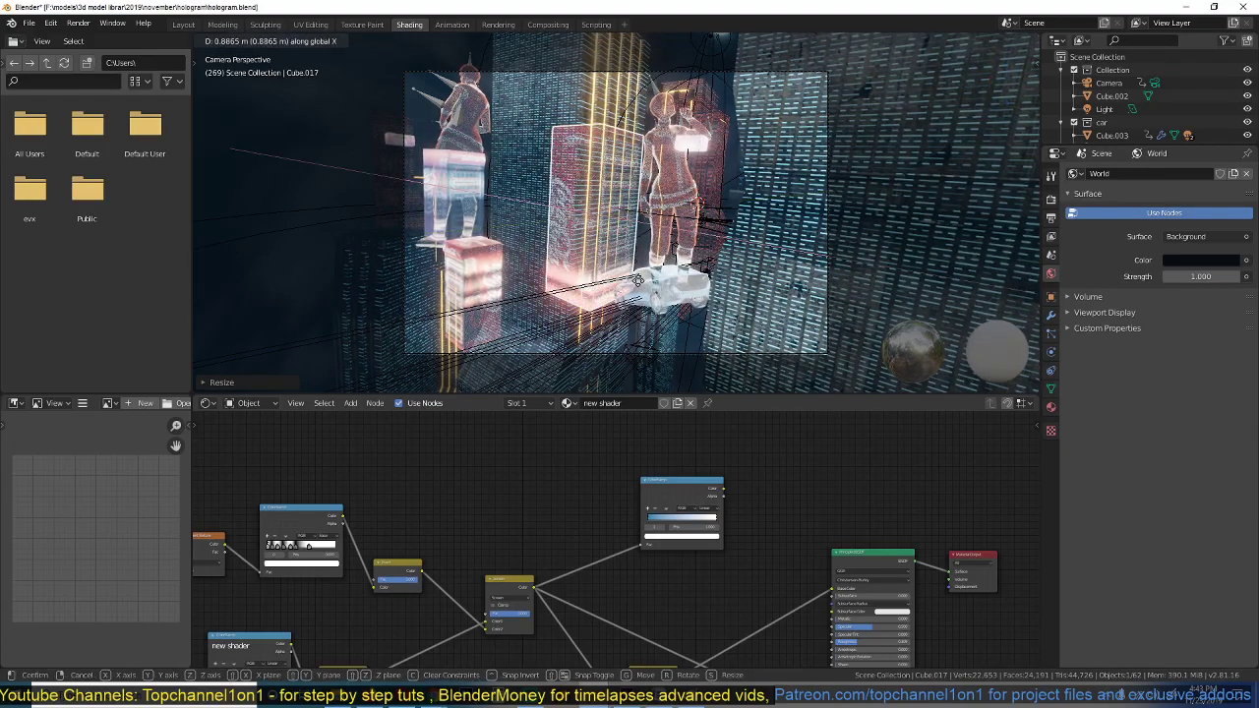
pyautogui.press('Return')
# Mirror the relinked hologram box along global Z and play the animation to check it.
pyautogui.hotkey('ctrl', 'm')
pyautogui.press('z')
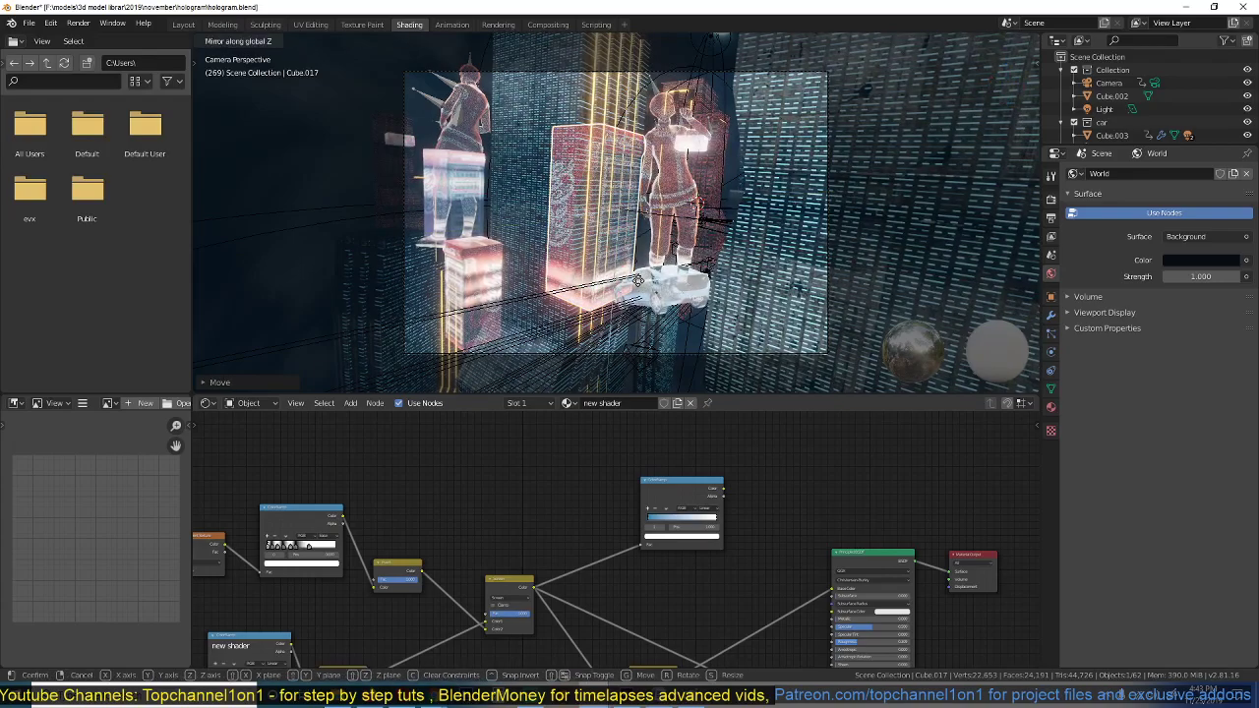
pyautogui.click(638, 282)
pyautogui.press('space')
pyautogui.click(639, 298)
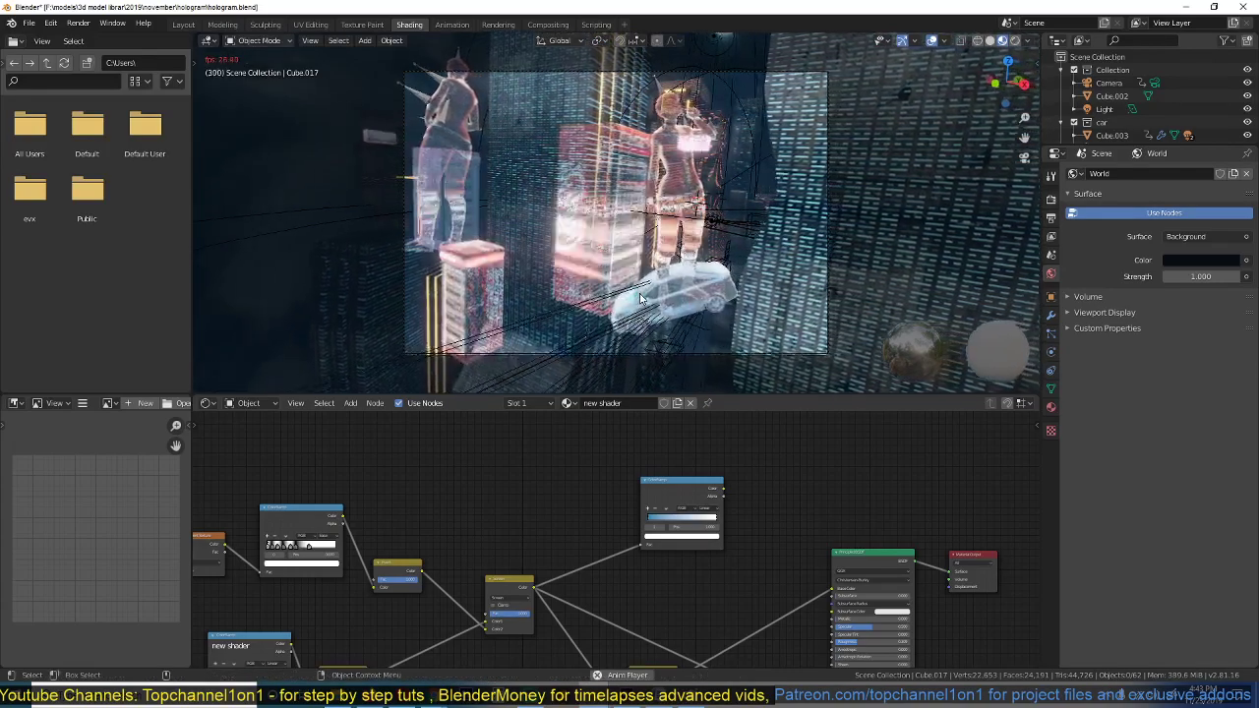